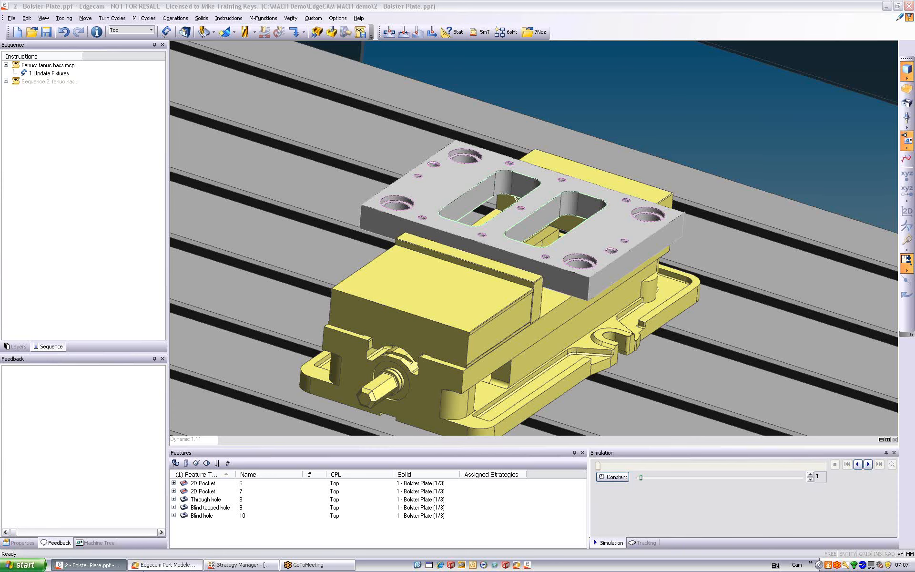
Switch to Edgecam Part Modeler and inspect the bolster plate with Component-1 selected
left_click(136, 565)
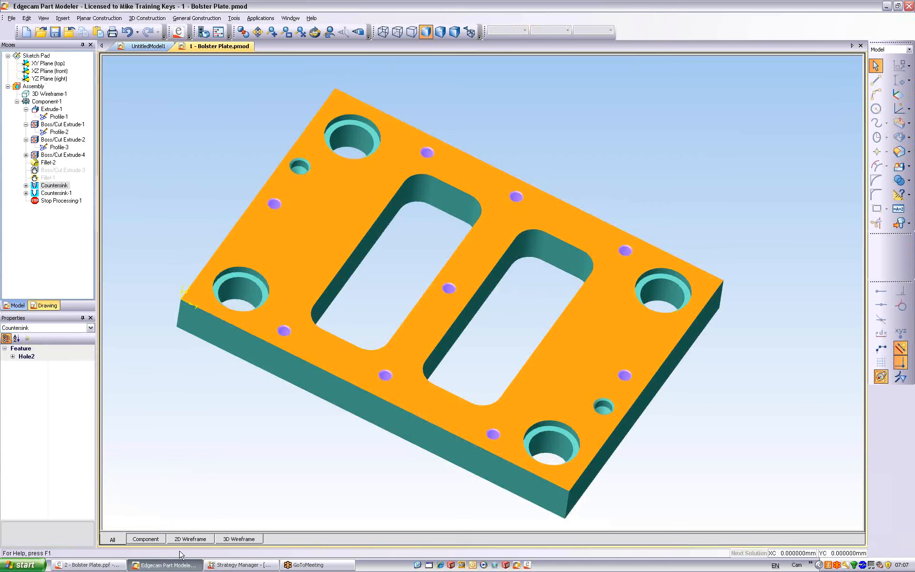
left_click(49, 102)
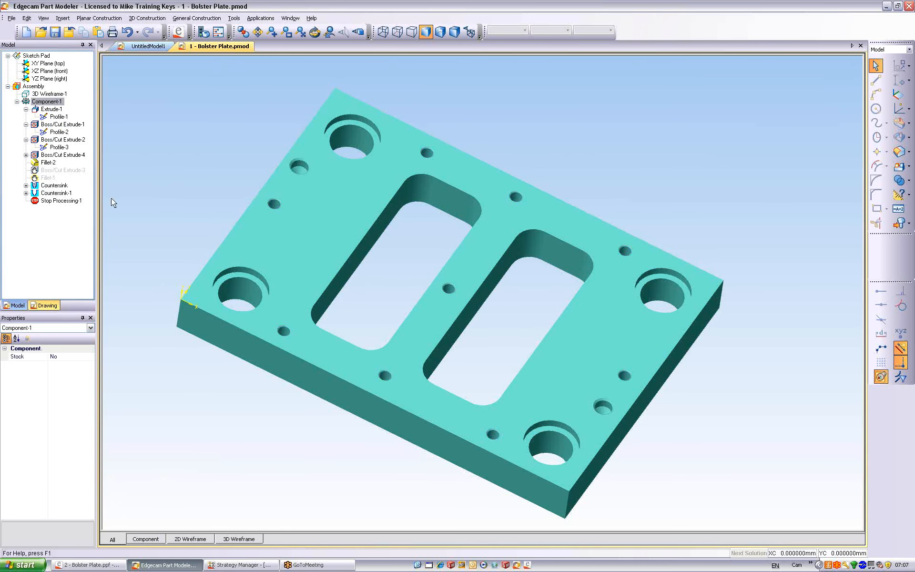
middle_click_drag(305, 419, 321, 465)
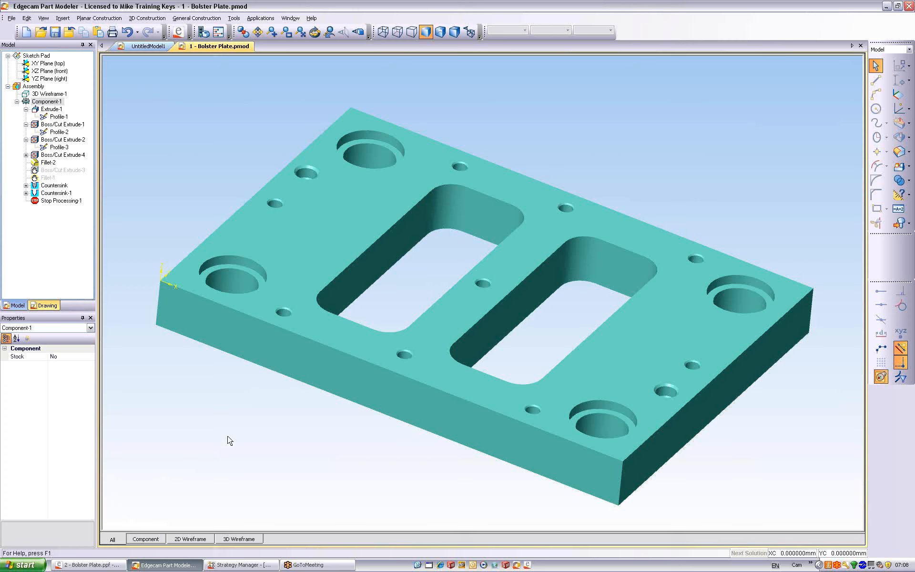
middle_click_drag(231, 449, 251, 416)
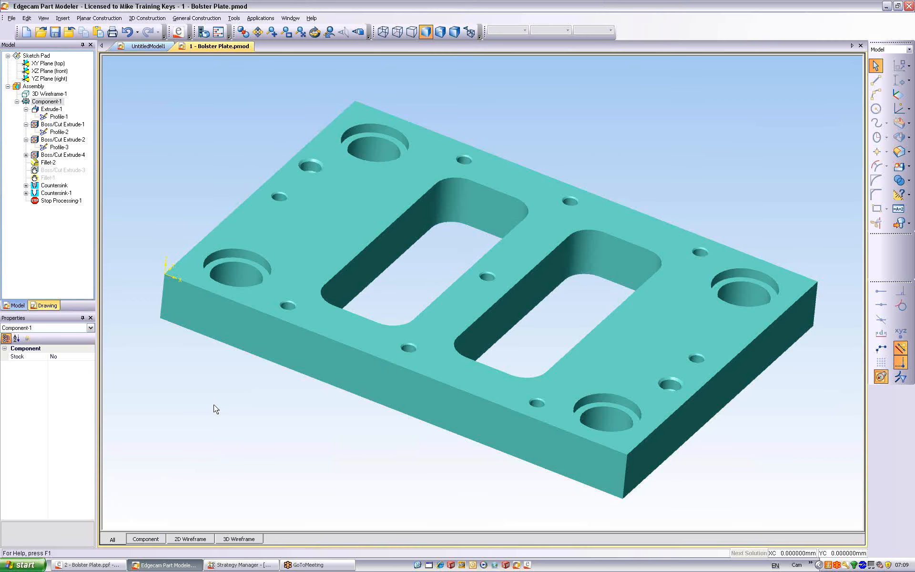
mouse_move(246, 430)
middle_mouse_down()
mouse_move(245, 420)
mouse_move(241, 428)
middle_mouse_up()
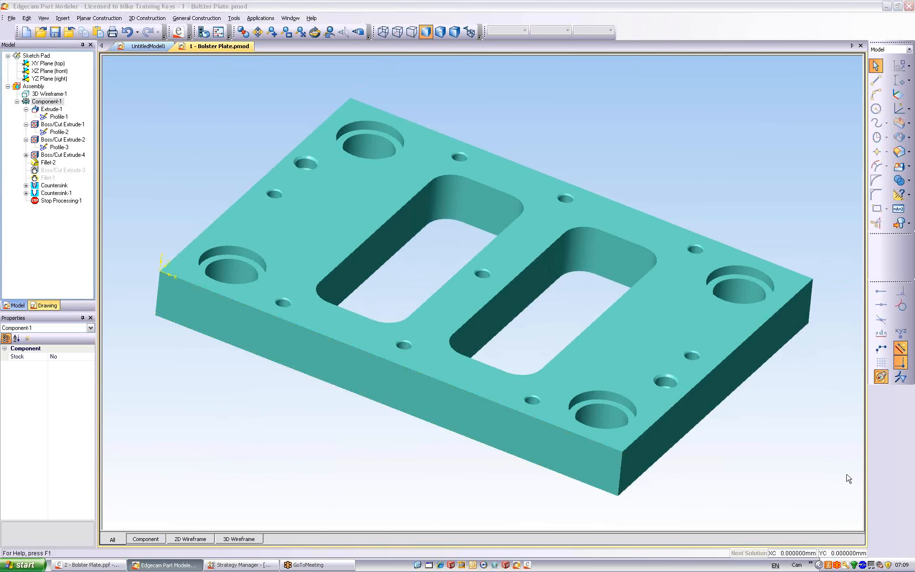
Inspect the sketch profiles Profile-1, Profile-2 and Profile-3 behind the base extrude and the first two boss/cut extrudes
mouse_move(106, 67)
left_mouse_down()
mouse_move(26, 46)
mouse_move(4, 129)
mouse_move(57, 217)
mouse_move(128, 120)
mouse_move(117, 64)
mouse_move(108, 63)
left_mouse_up()
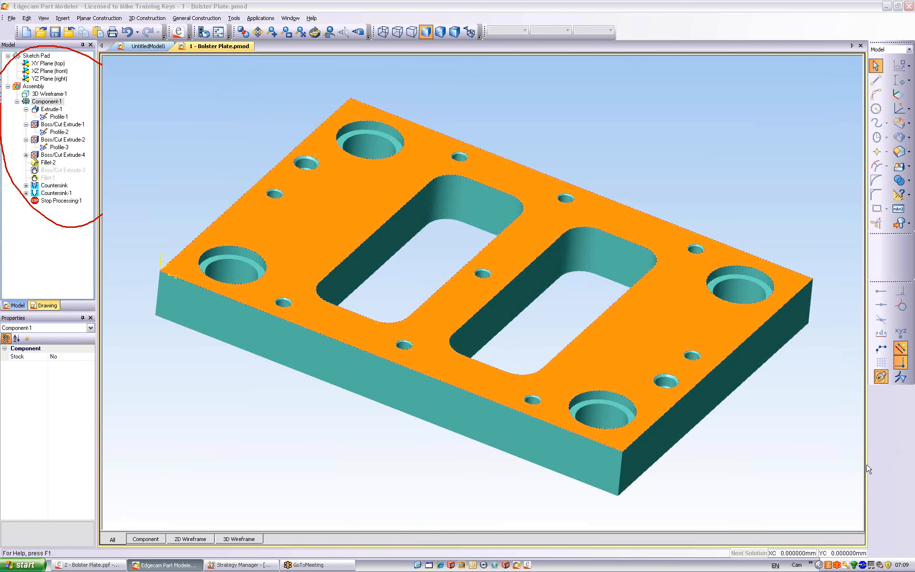
left_click(57, 116)
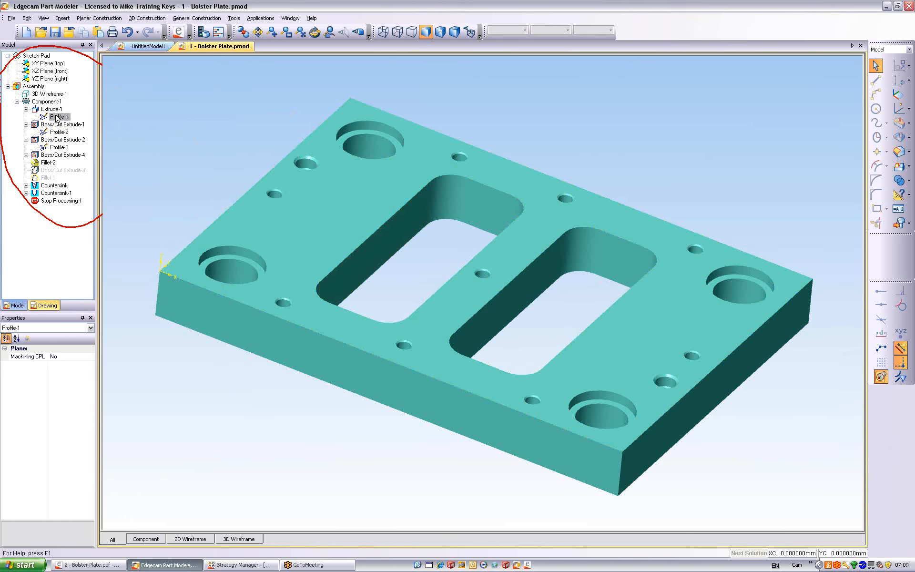
left_click(58, 132)
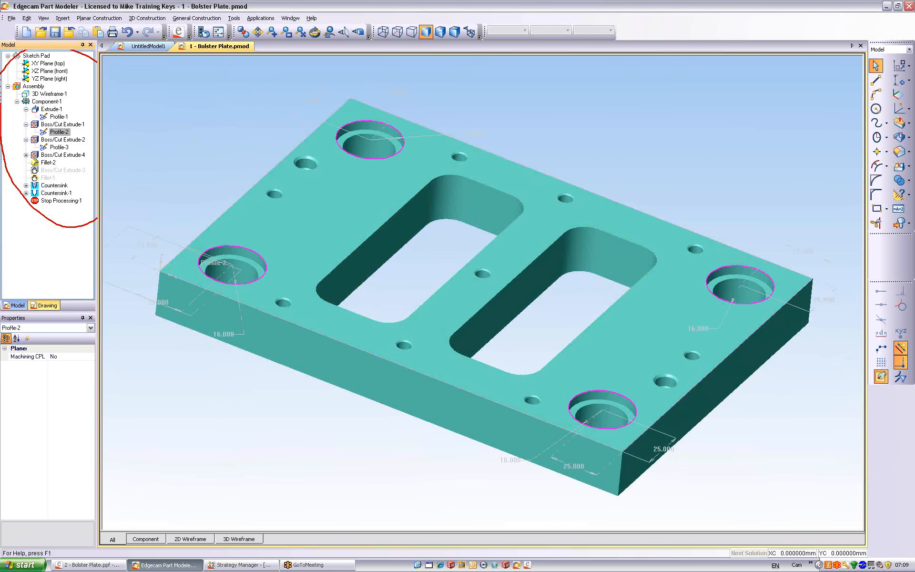
left_click(58, 147)
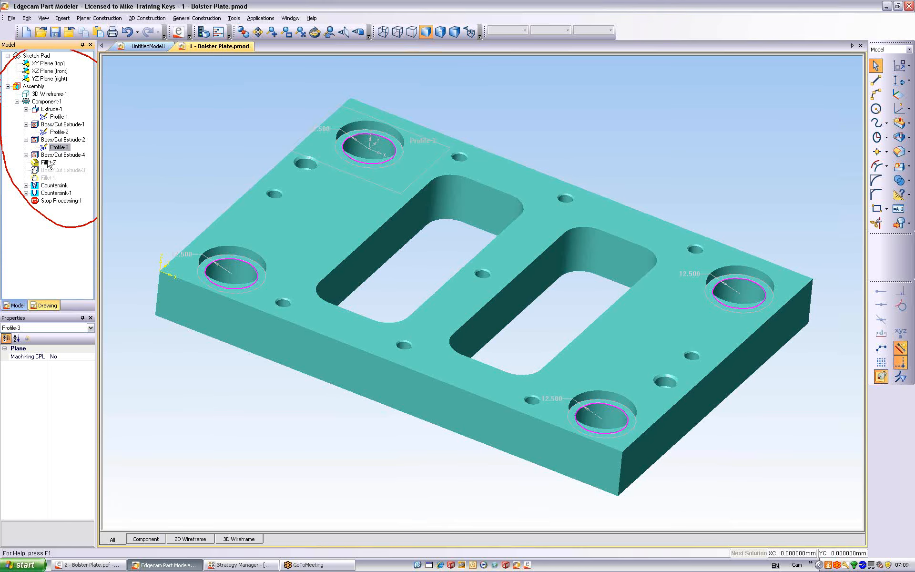
left_click(907, 444)
left_click(852, 515)
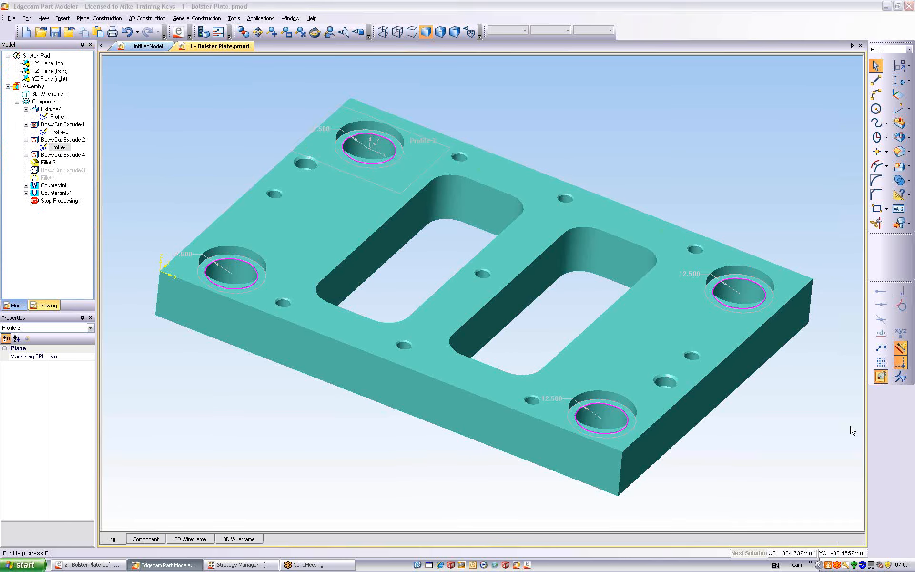
Fillet the outer edges of the plate's upper face with a 3 mm radius
left_click(907, 153)
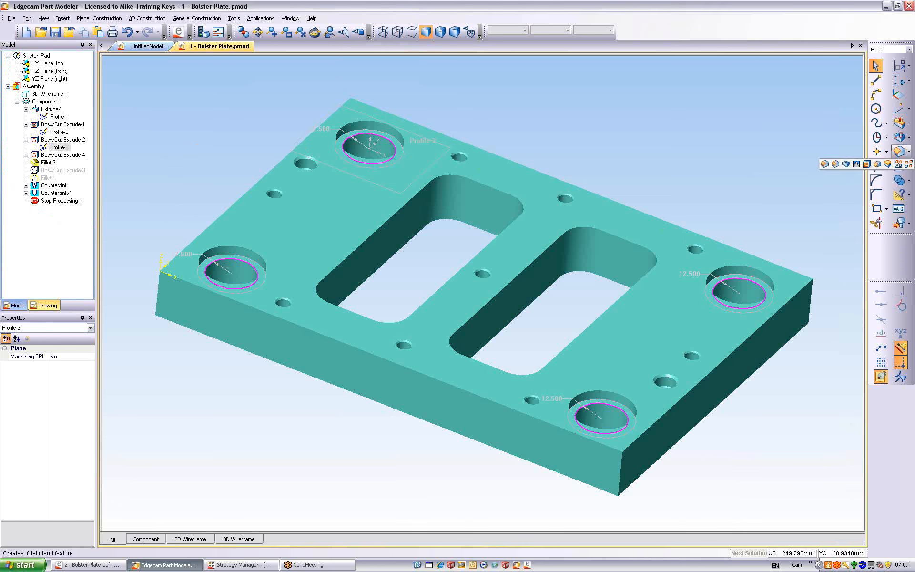
left_click(824, 165)
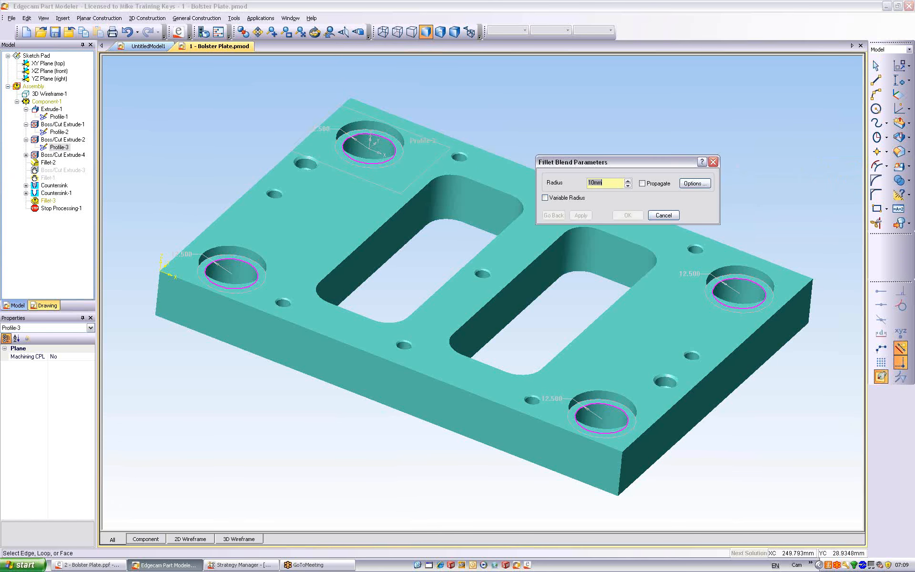
type("3")
key("Tab")
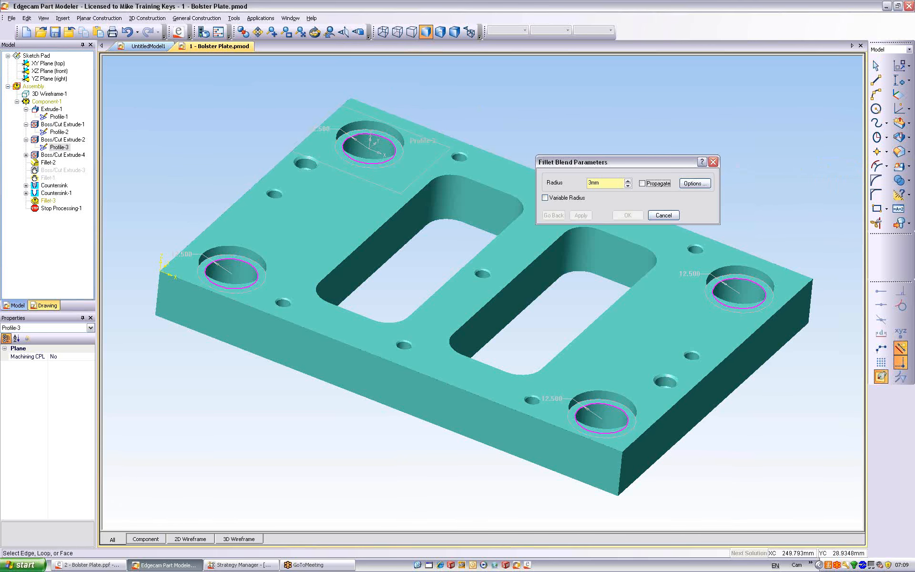
left_click(580, 218)
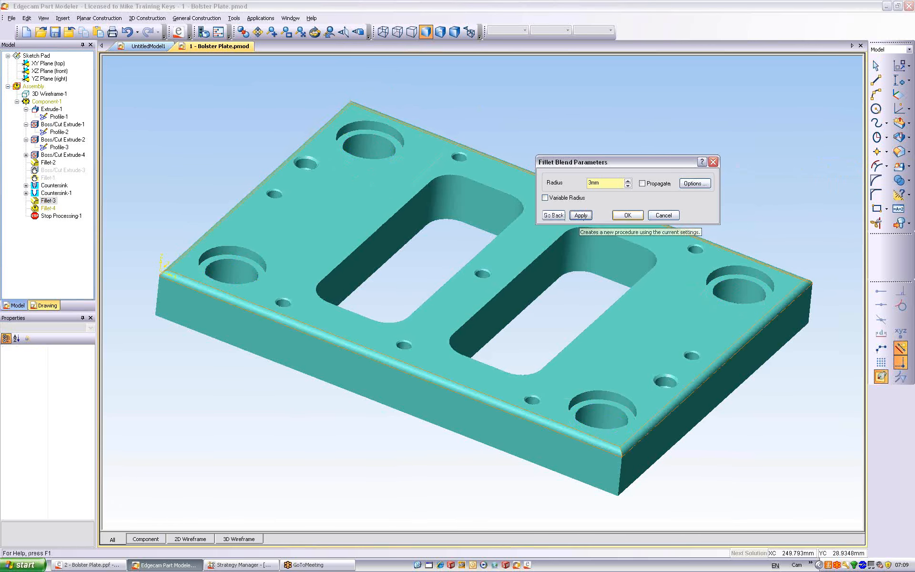
left_click(627, 215)
Disable the 3 mm fillet procedure on the plate's upper outer edges
mouse_move(617, 139)
middle_mouse_down()
mouse_move(603, 160)
mouse_move(624, 121)
middle_mouse_up()
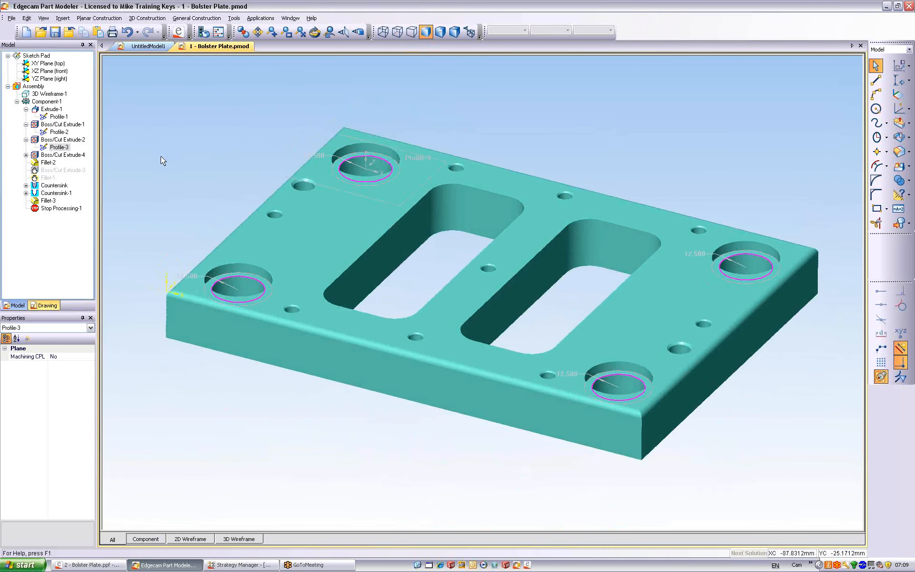
middle_click_drag(182, 156, 227, 175)
scroll(227, 175, "up", 5)
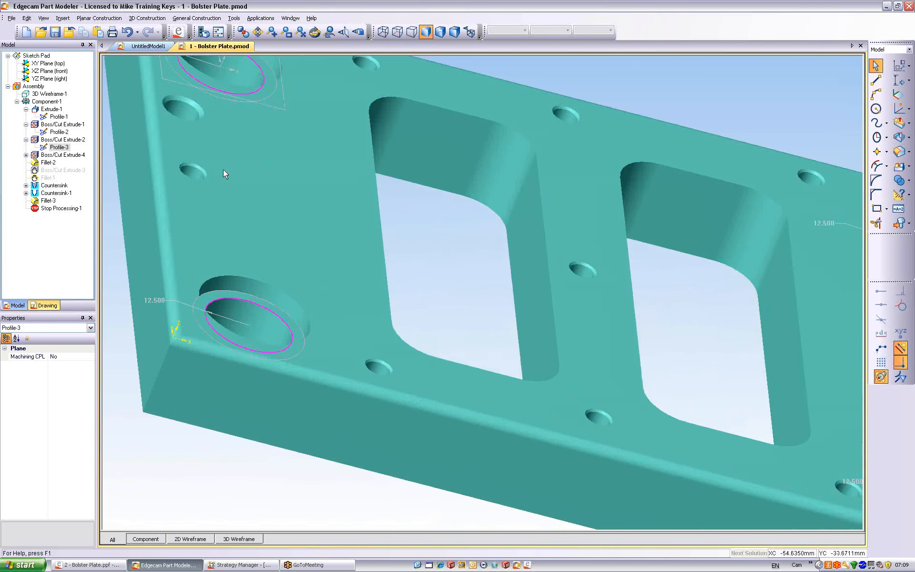
left_click(56, 102)
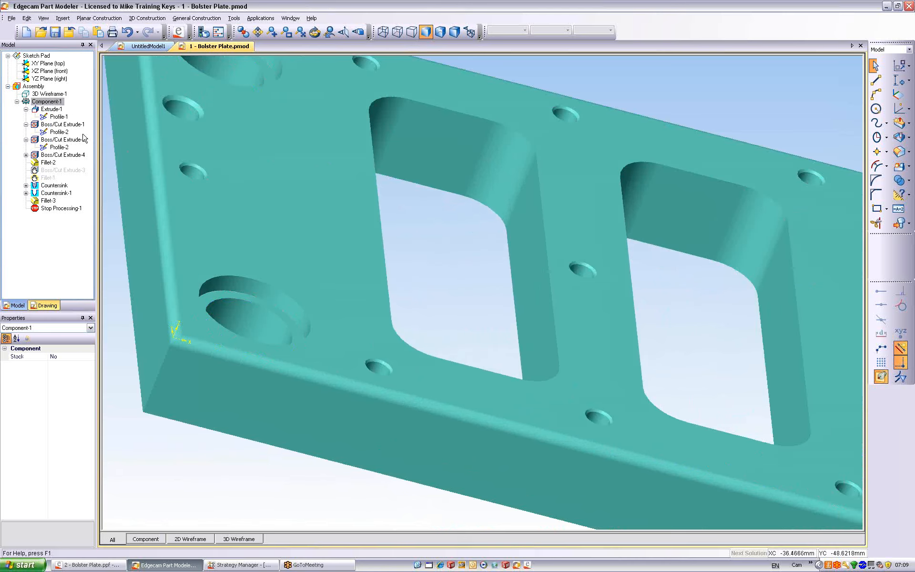
middle_click_drag(341, 118, 500, 253, "ctrl")
scroll(500, 253, "down", 1)
middle_click_drag(262, 201, 305, 166, "ctrl")
middle_click_drag(226, 169, 149, 165, "ctrl")
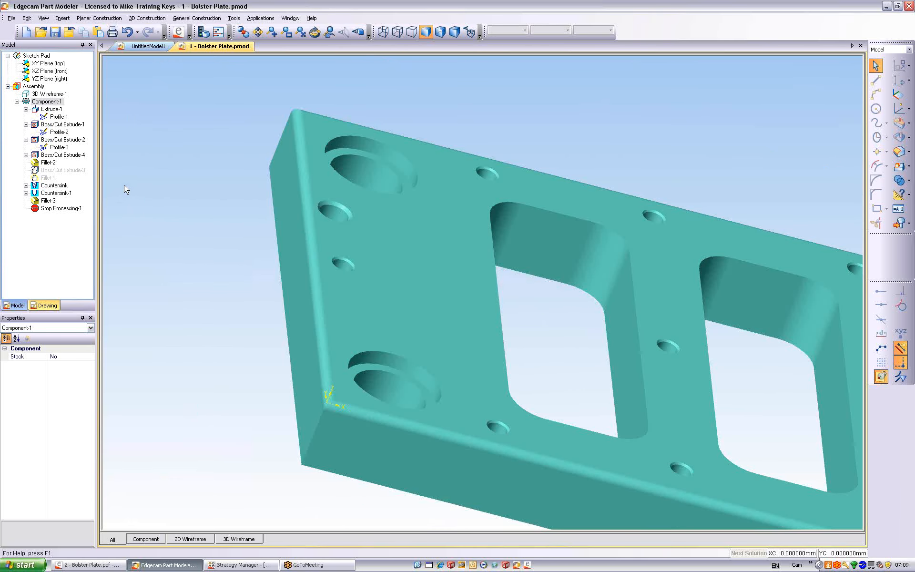
left_click(52, 202)
right_click(53, 202)
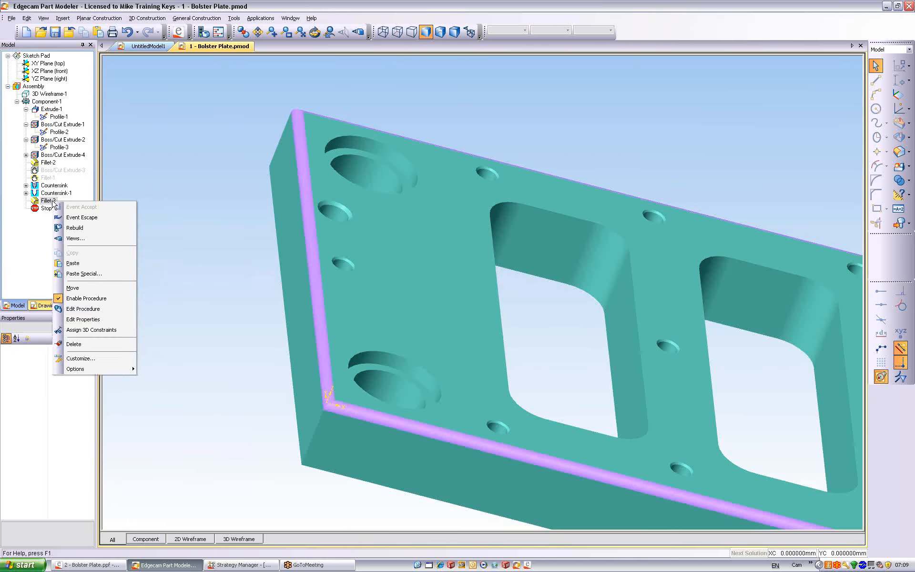
left_click(95, 298)
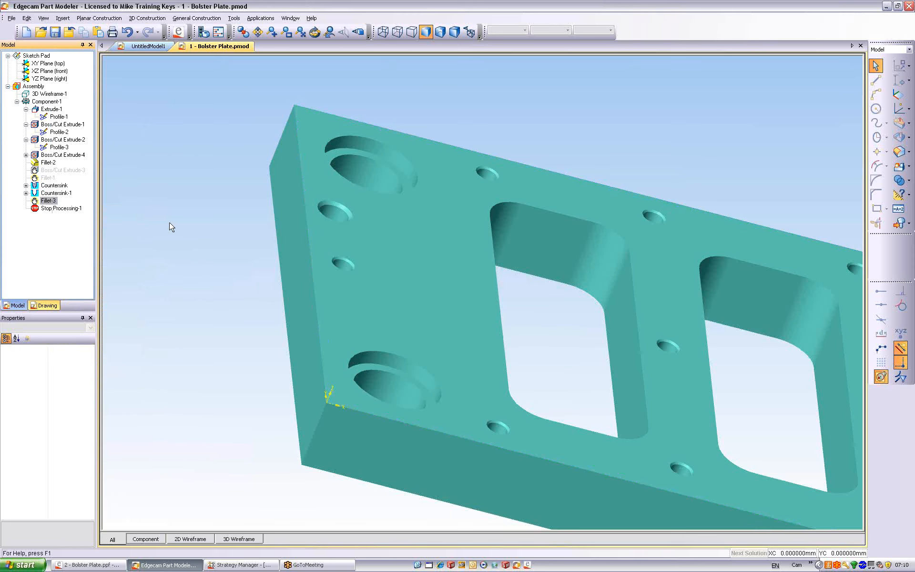
Delete the disabled 3 mm fillet from the model tree
middle_click_drag(192, 261, 132, 217)
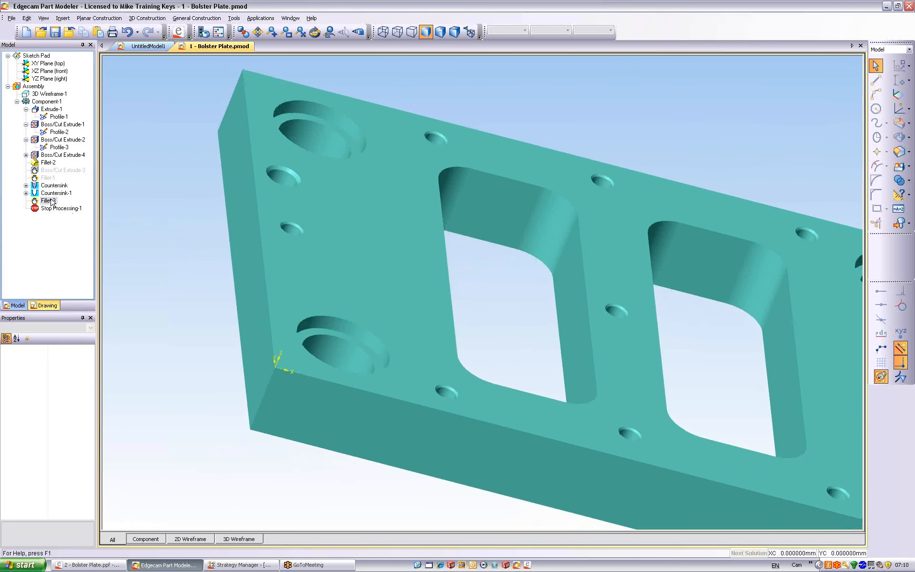
right_click(52, 200)
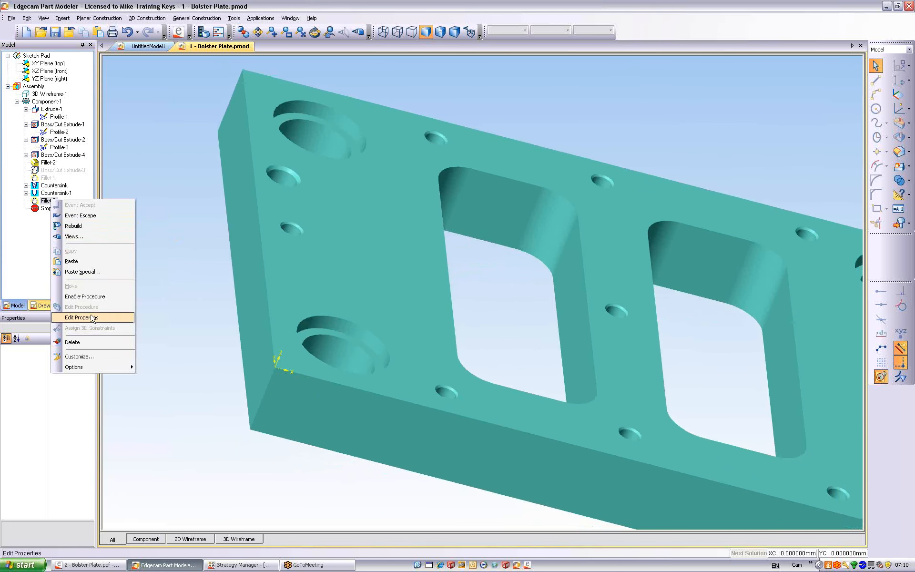
left_click(76, 342)
Review the first countersink feature's hole parameters, including hole depth, thread hand and countersink angle, keeping the right-hand thread
middle_click_drag(162, 194, 121, 181)
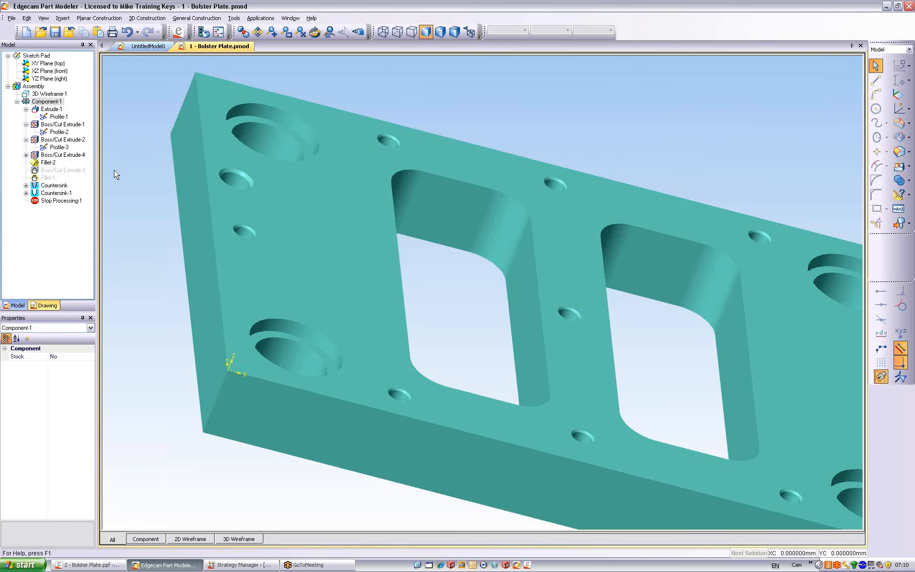
scroll(128, 173, "down", 2)
middle_click_drag(141, 179, 126, 147)
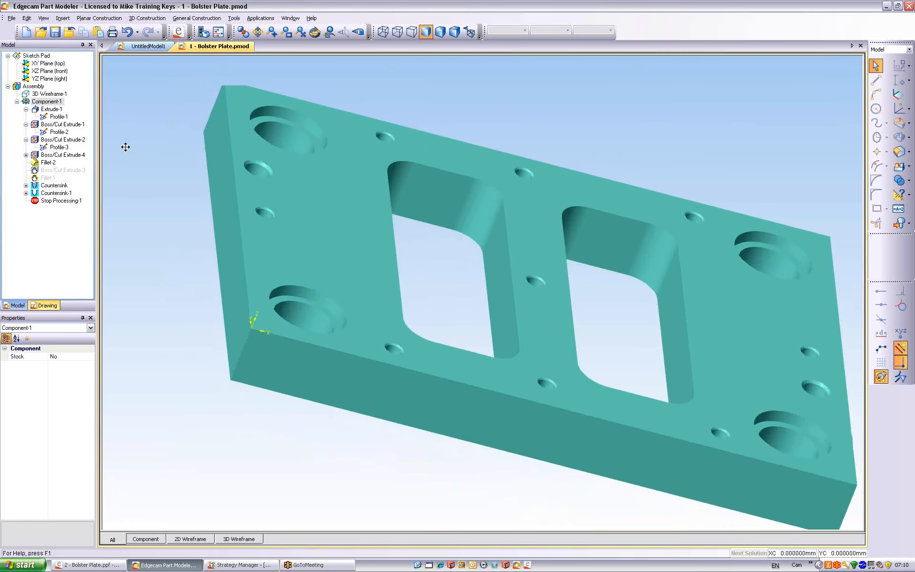
left_click(55, 185)
right_click(57, 187)
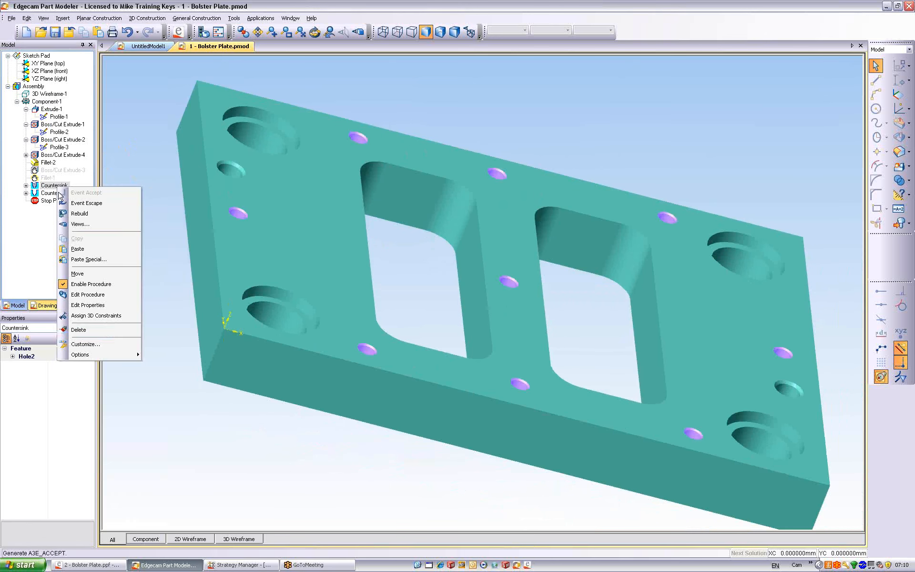
left_click(95, 294)
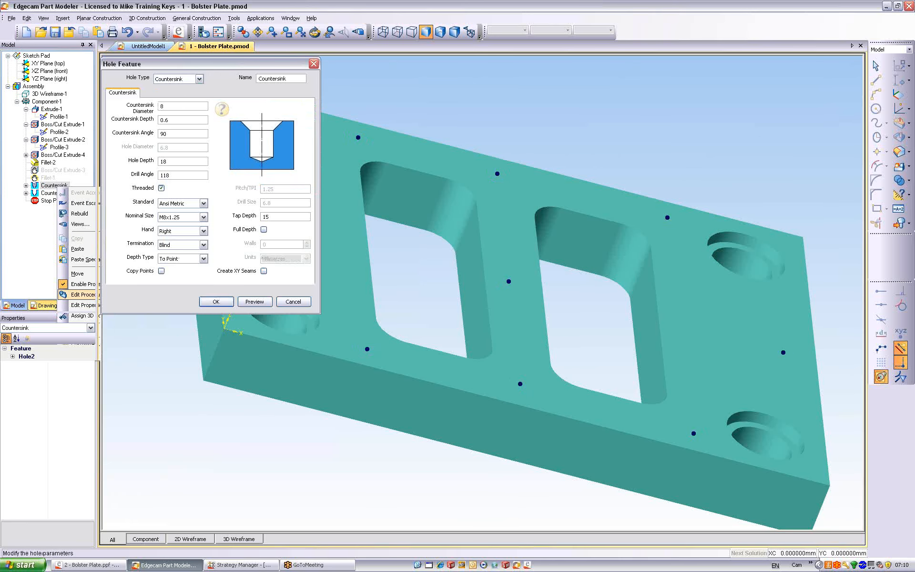
left_click(178, 161)
key("Tab")
left_click(182, 231)
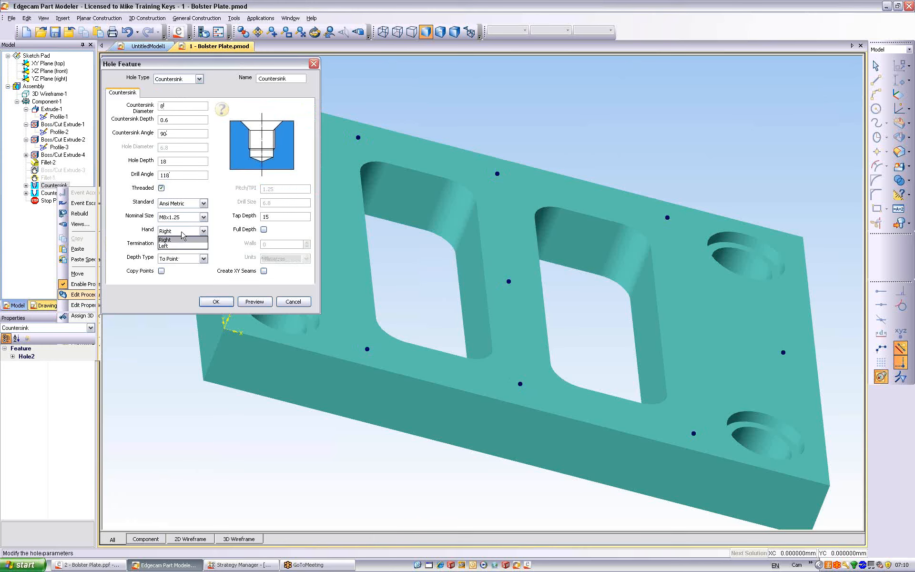
left_click(181, 242)
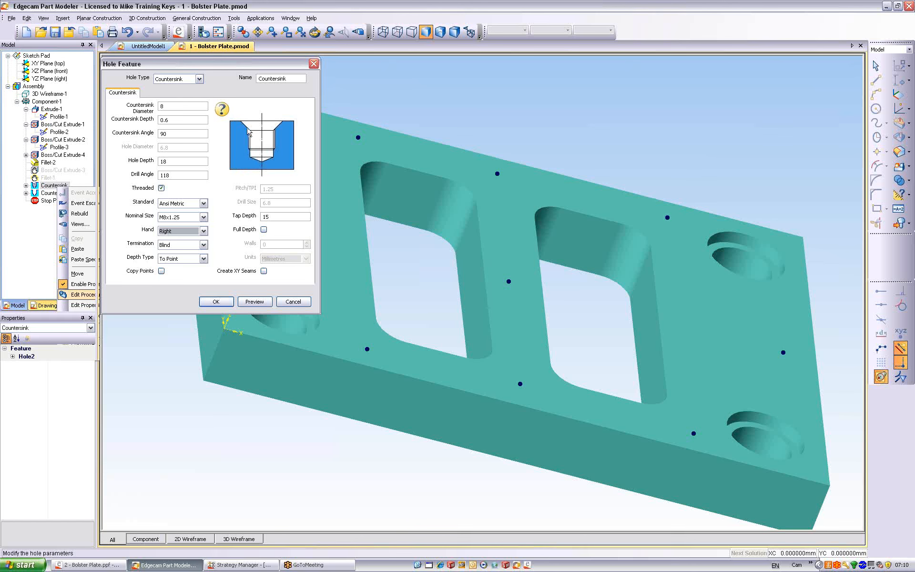
left_click(187, 132)
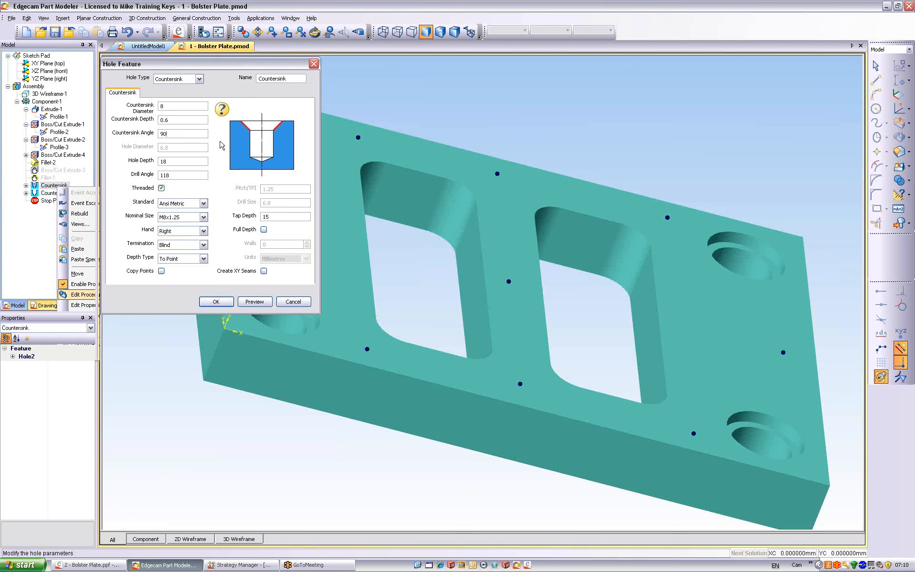
left_click(213, 303)
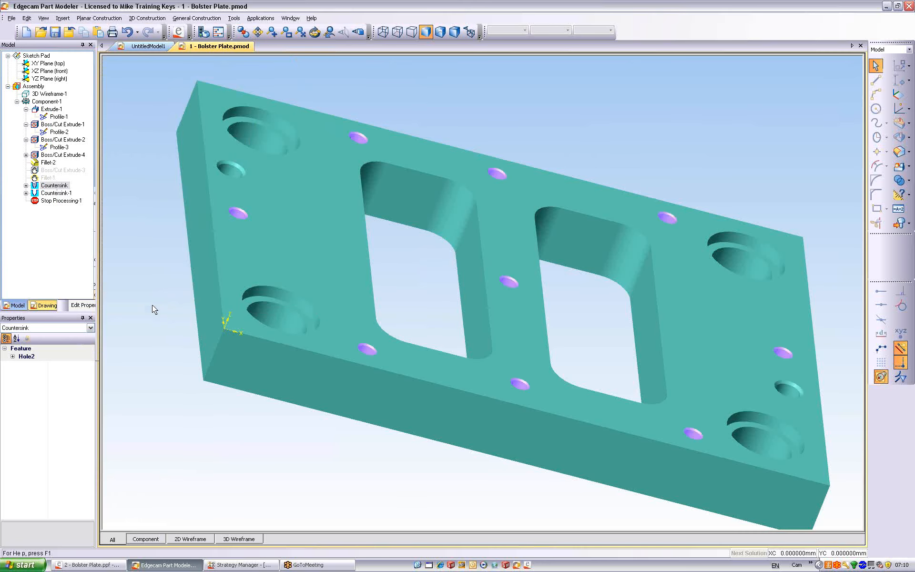
Switch to the Bolster Plate file in Edgecam and display it in wireframe with the machine hidden
mouse_move(149, 307)
middle_mouse_down()
mouse_move(147, 286)
mouse_move(135, 303)
middle_mouse_up()
left_click(109, 565)
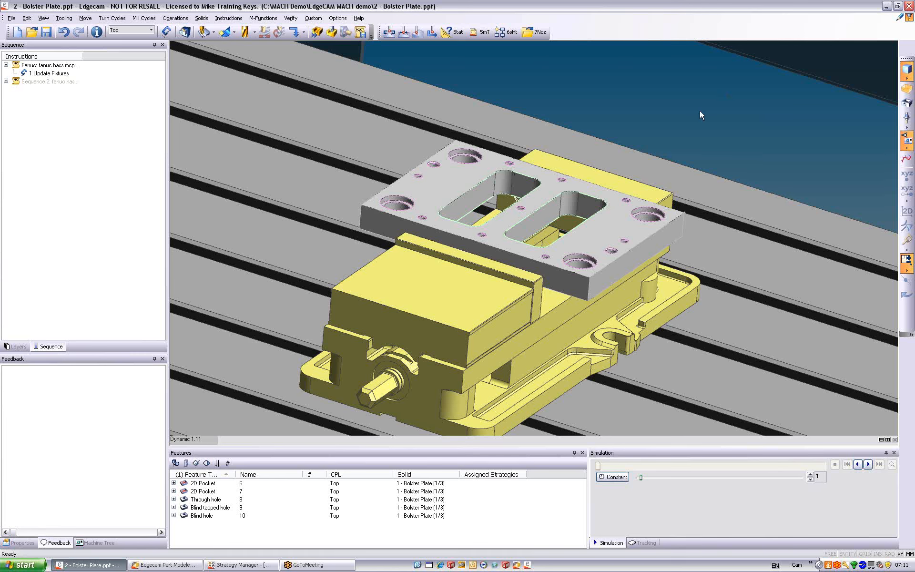
left_click(906, 69)
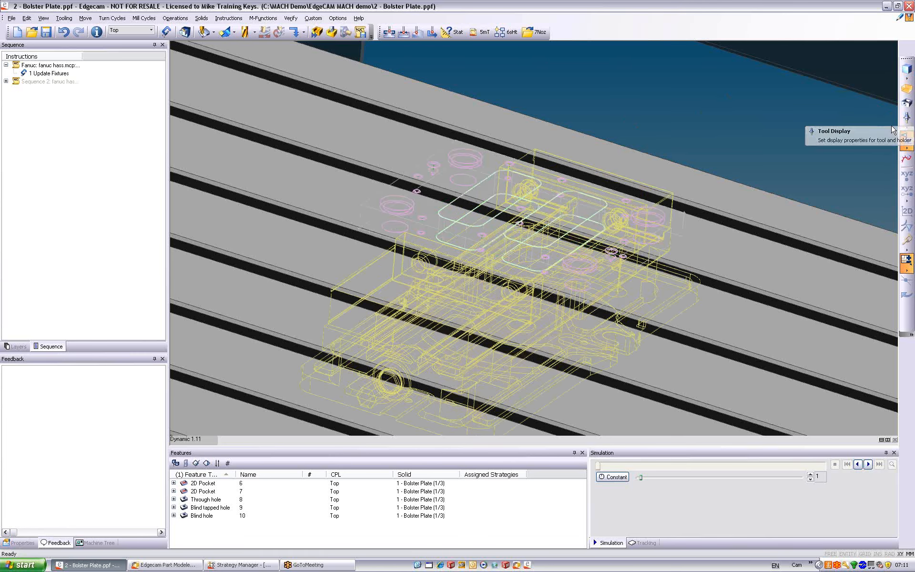
left_click(907, 138)
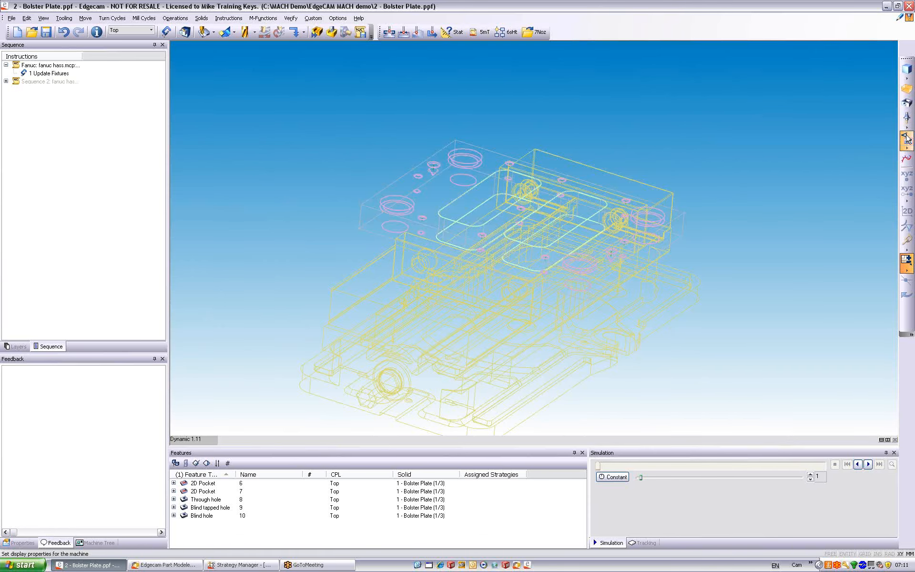
Display the plate's pocket and hole features as shaded surfaces over the wireframe
left_click(906, 91)
left_click(907, 91)
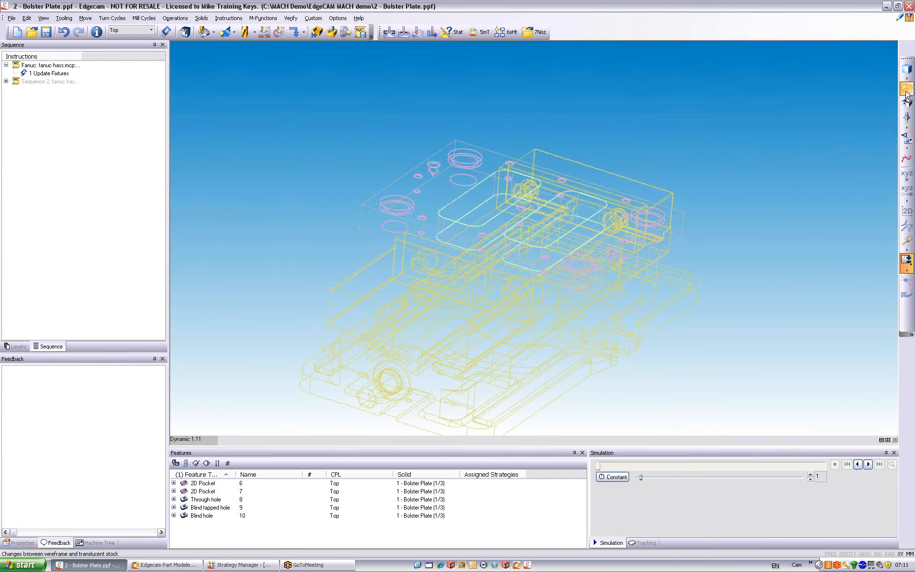
left_click(906, 103)
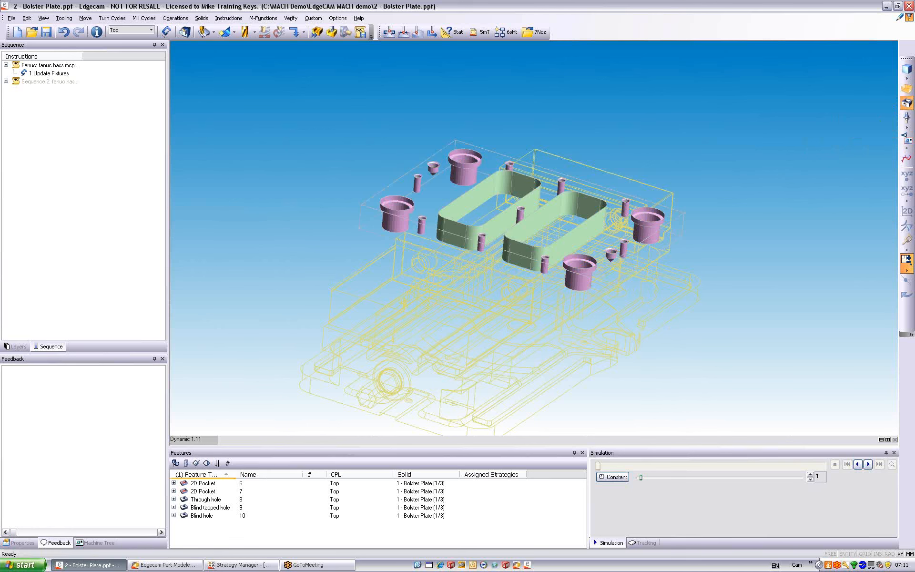
Highlight each recognised feature in turn: the two 2D pockets, the through holes, the blind tapped holes and the blind holes
left_click(208, 483)
left_click(208, 491)
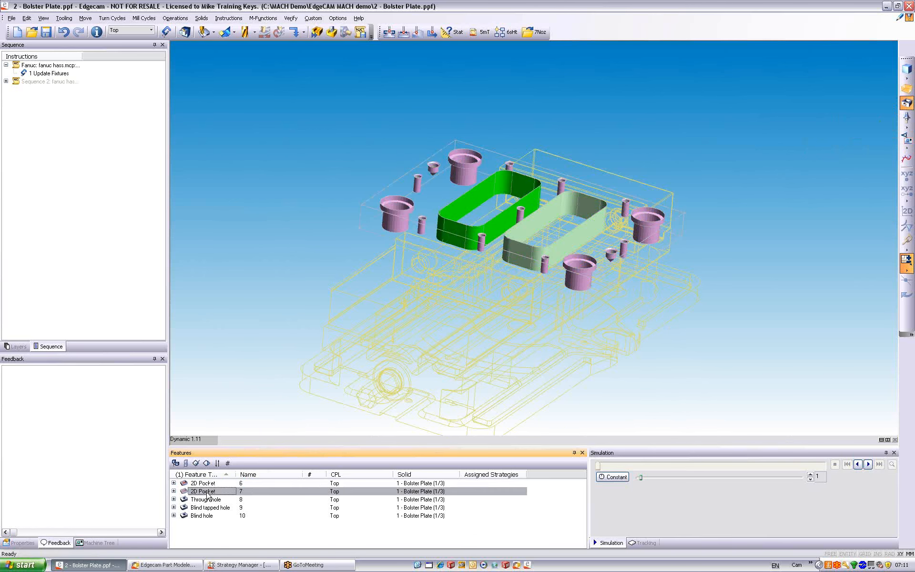
left_click(207, 499)
left_click(207, 508)
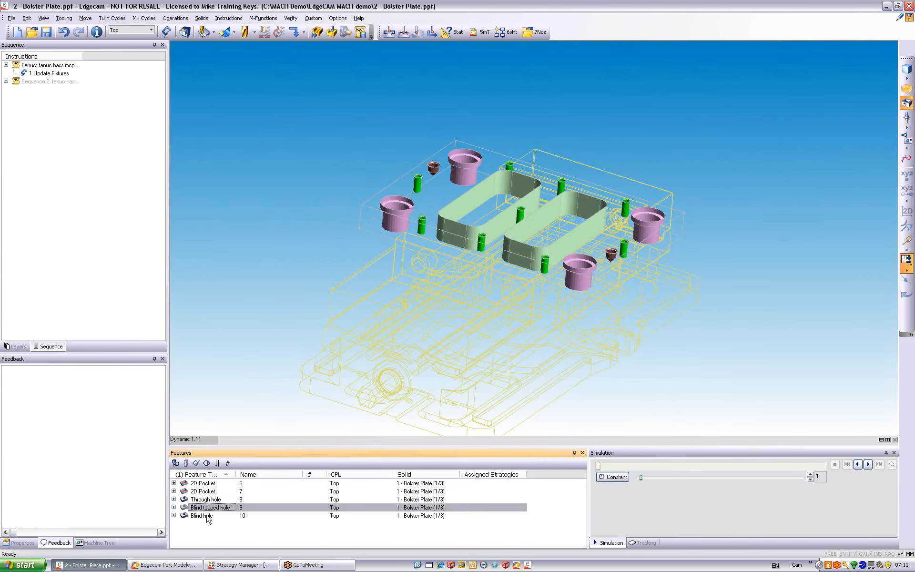
left_click(207, 516)
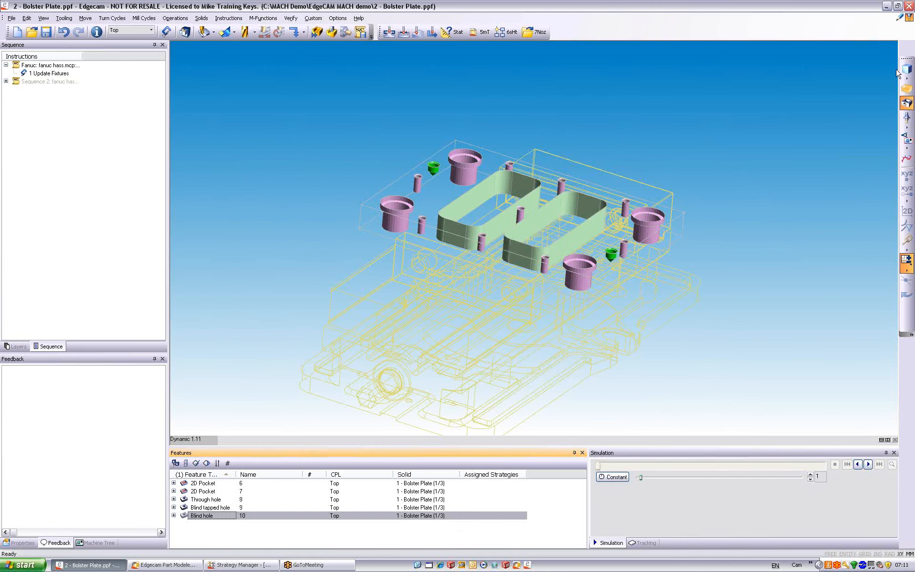
Display the shaded plate and vise with the machine shown, and generate Sequence 2's machining operations from the recognised features
left_click(905, 89)
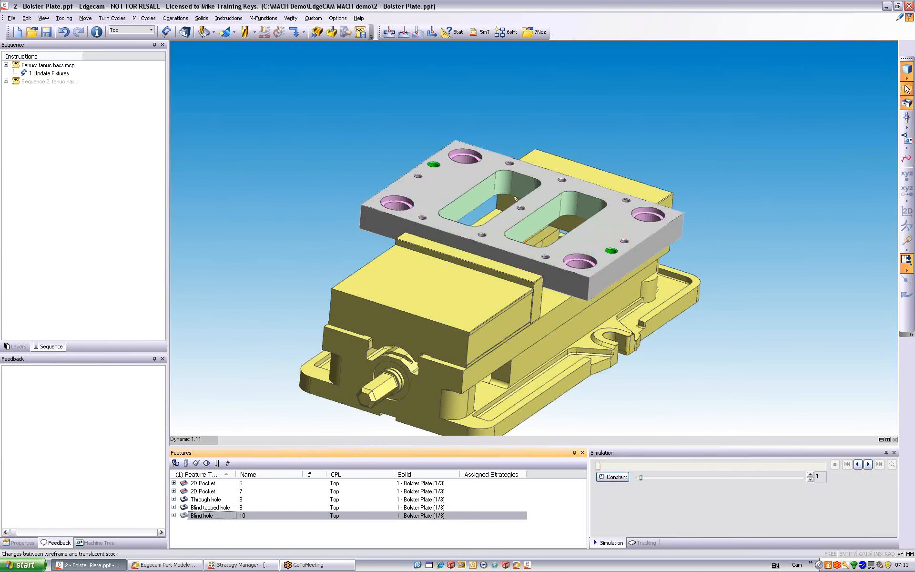
left_click(906, 140)
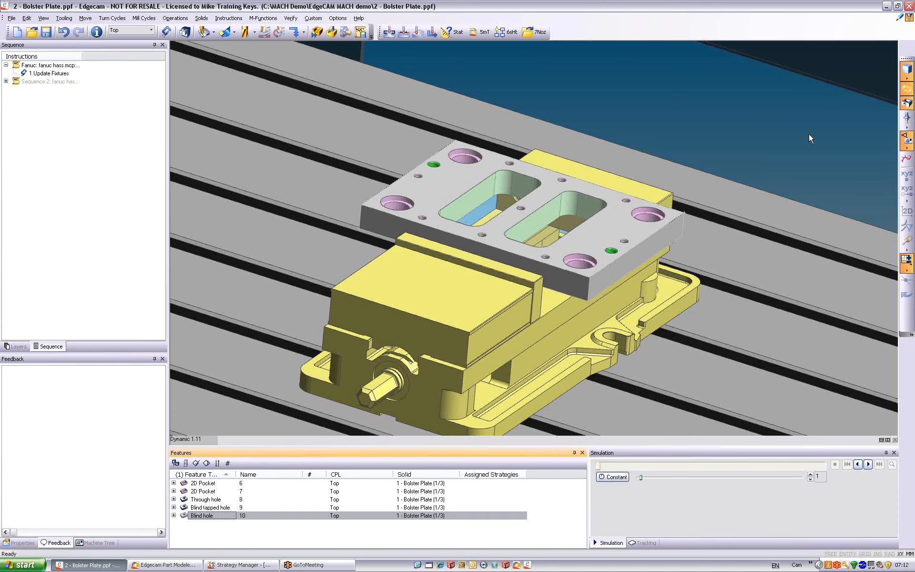
left_click(453, 32)
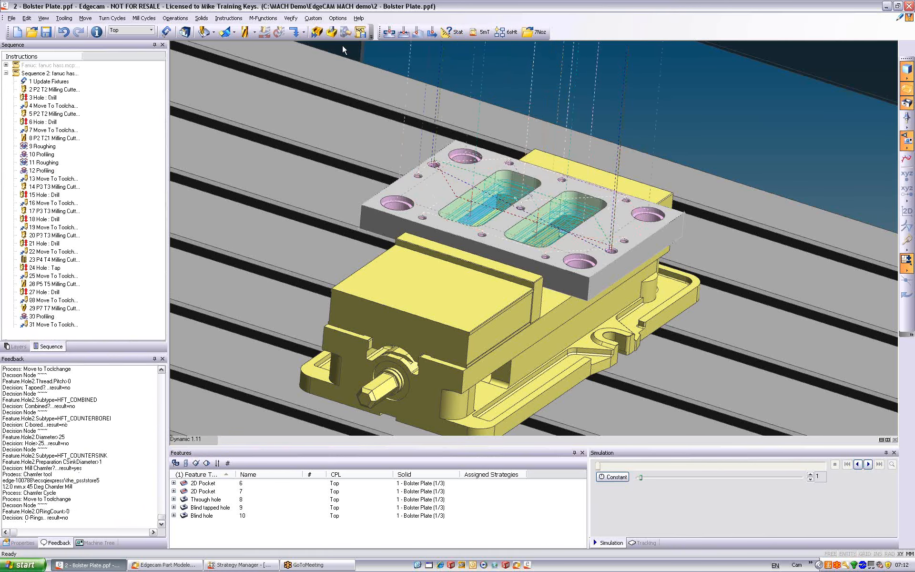
Load Sequence 2 into the machine simulator
left_click(331, 32)
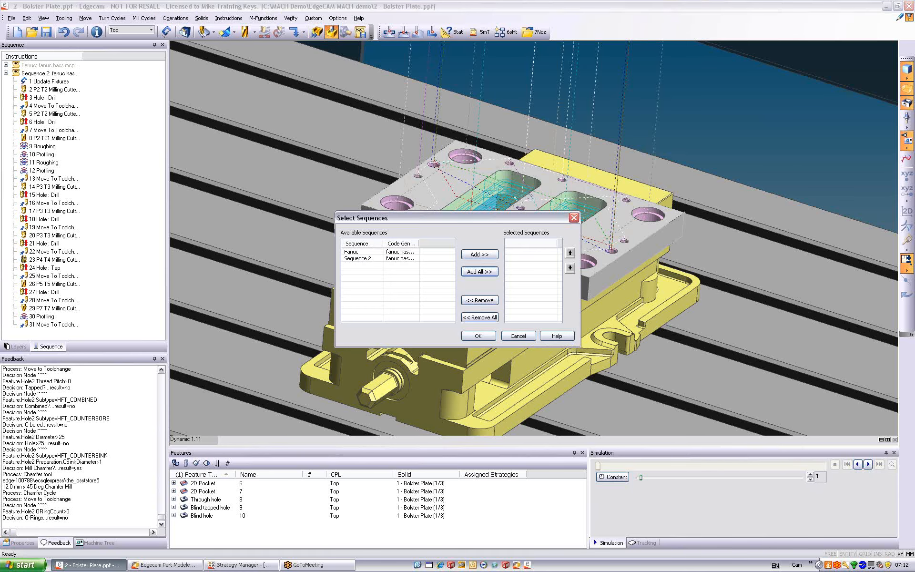
double_click(372, 259)
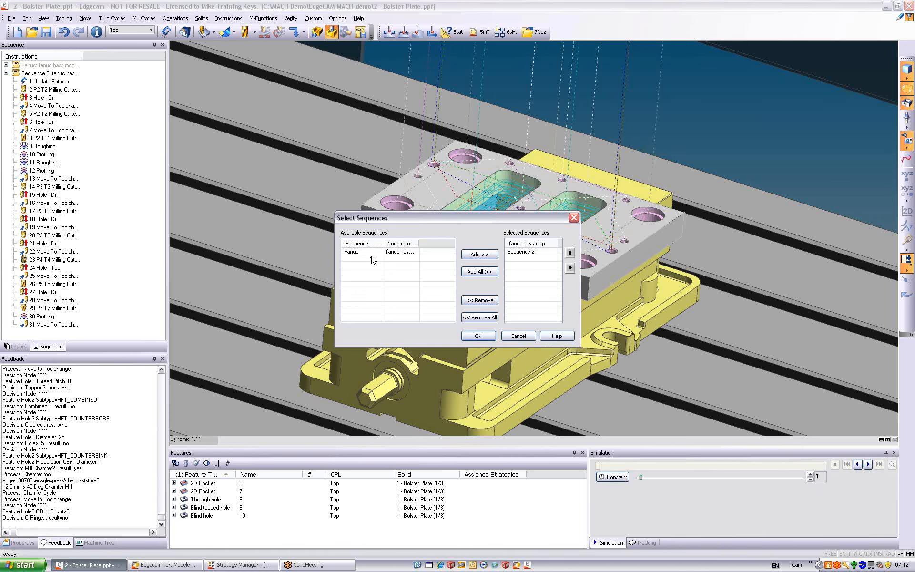
left_click(480, 337)
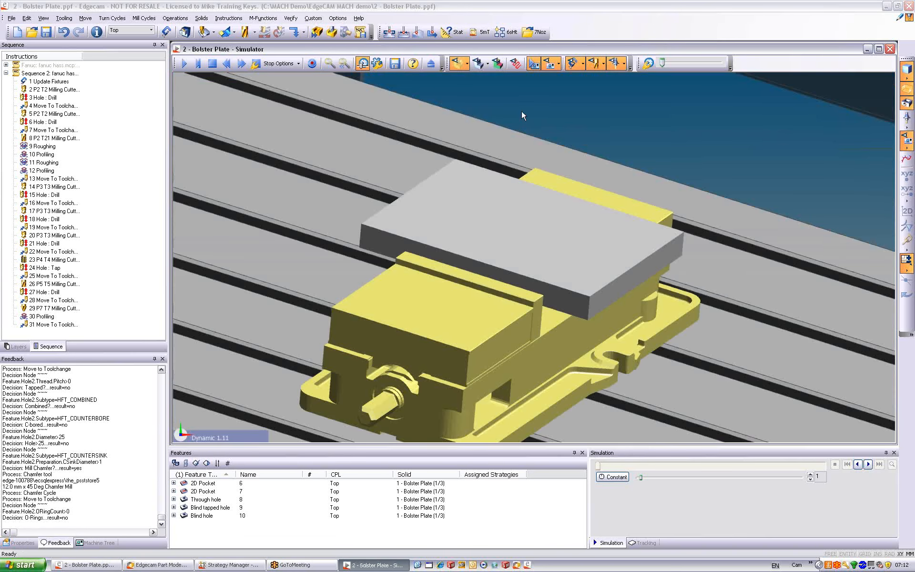
Run the simulation in a maximised window at a higher speed, watch the pockets and holes being machined, and return to Edgecam
double_click(536, 49)
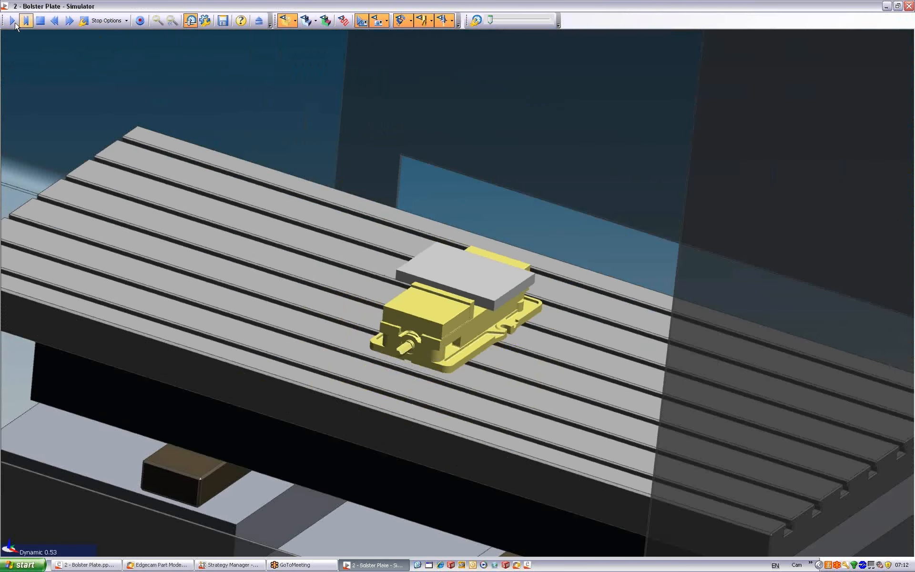
middle_click_drag(533, 262, 545, 202)
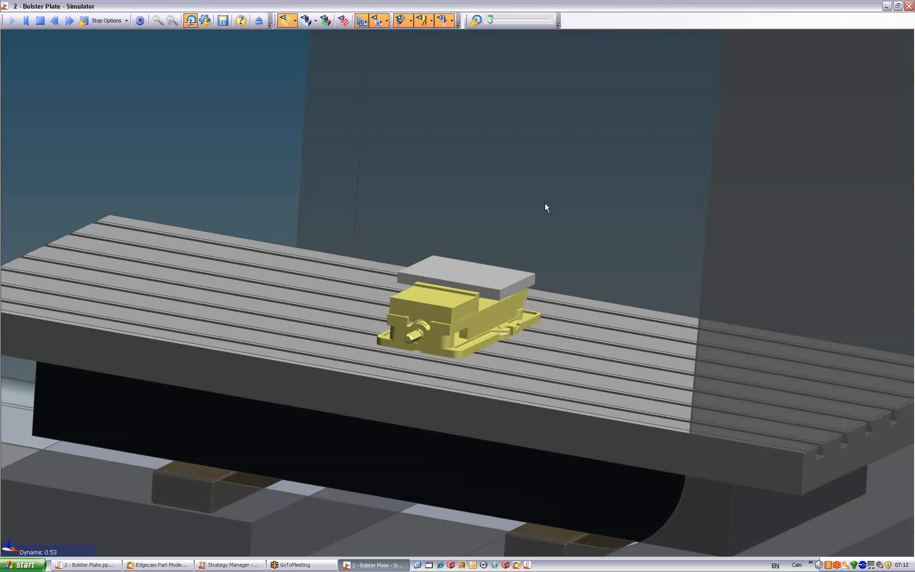
left_click_drag(490, 21, 540, 30)
middle_click_drag(539, 163, 457, 245)
scroll(457, 245, "down", 3)
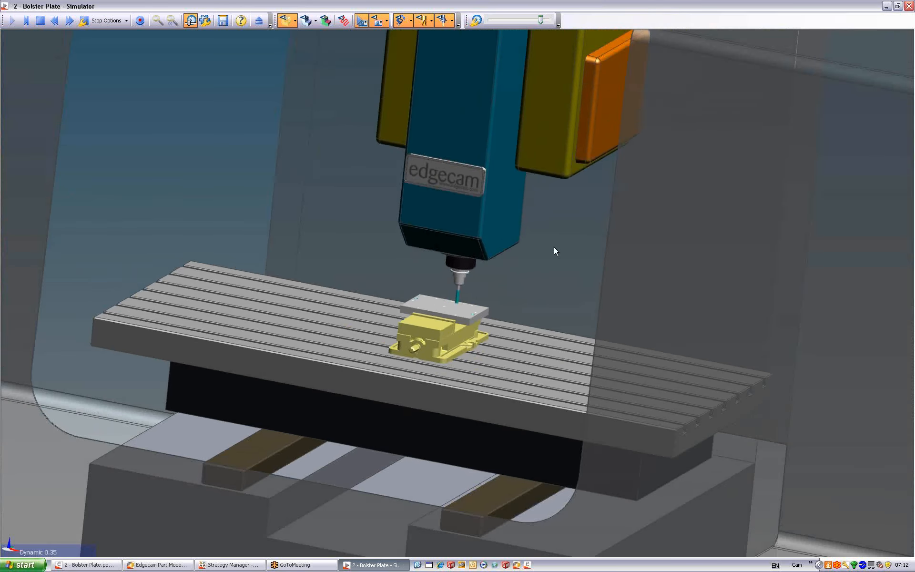
scroll(554, 247, "up", 2)
scroll(554, 247, "up", 5)
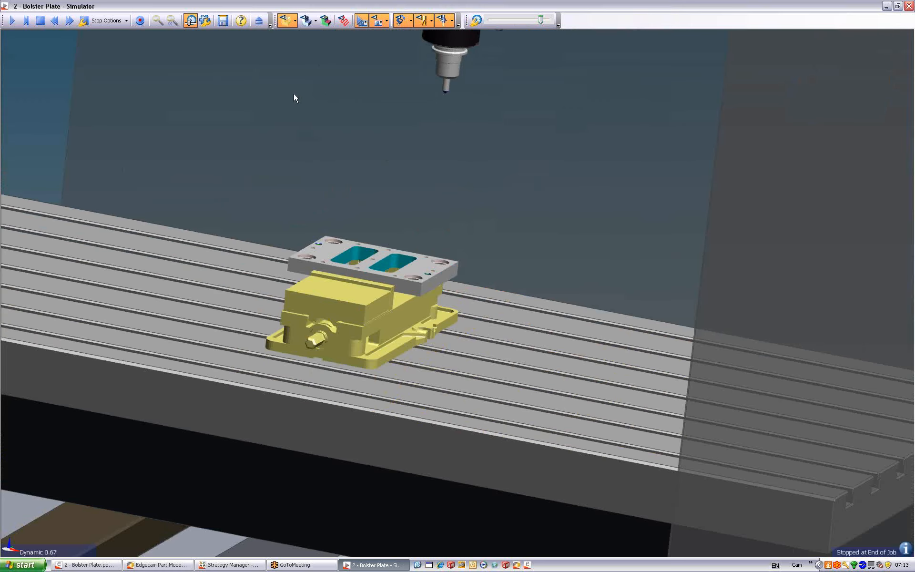
left_click(258, 21)
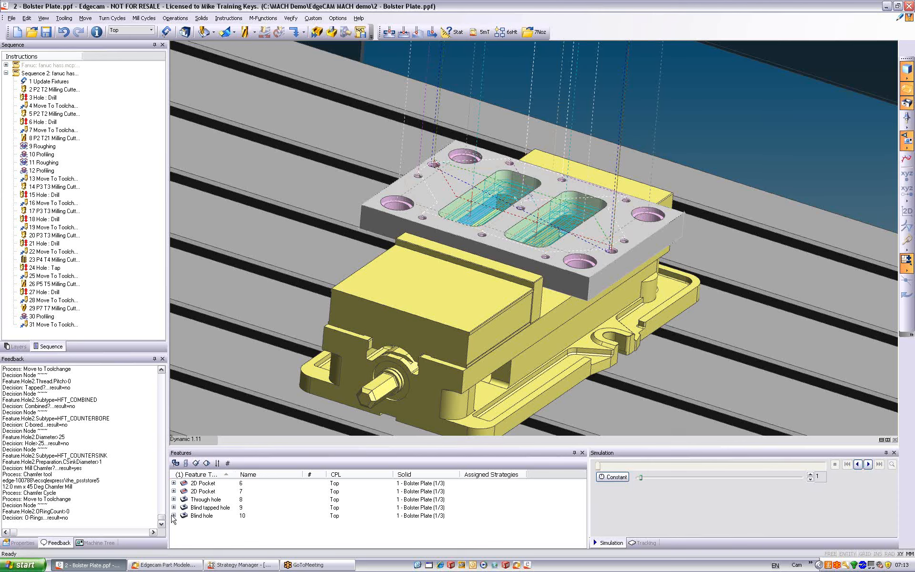
Switch to Edgecam Part Modeler and enable the suppressed Boss/Cut Extrude-3 that reshapes the two pockets
left_click(175, 566)
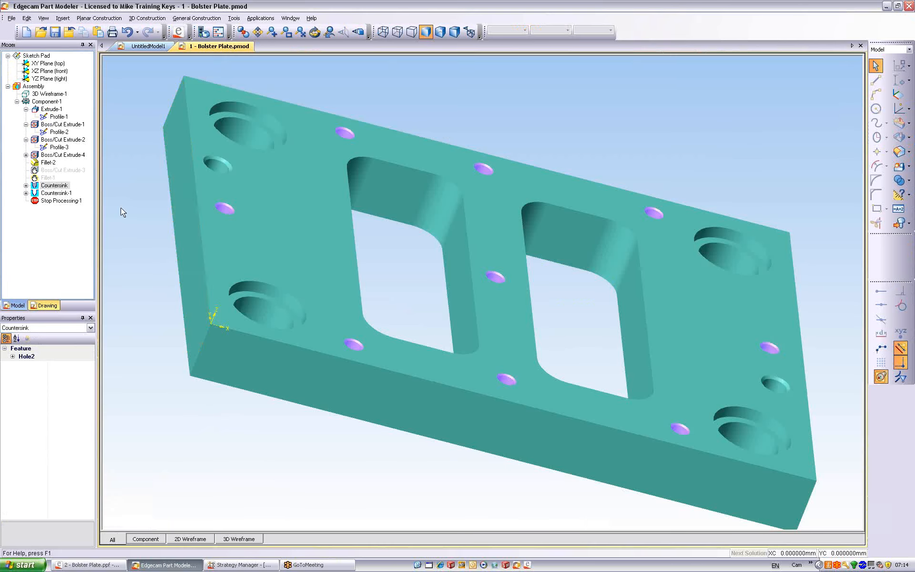
left_click(53, 170)
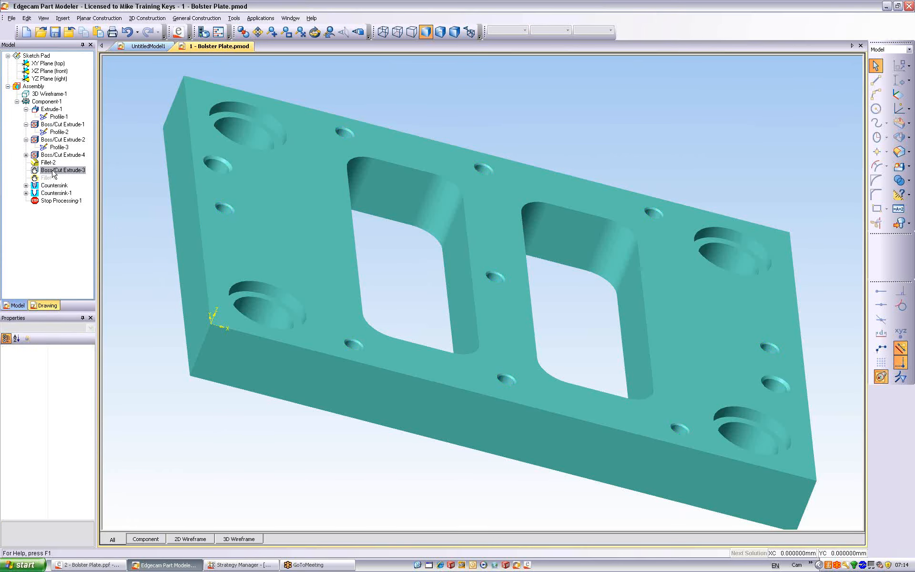
right_click(53, 170)
left_click(76, 268)
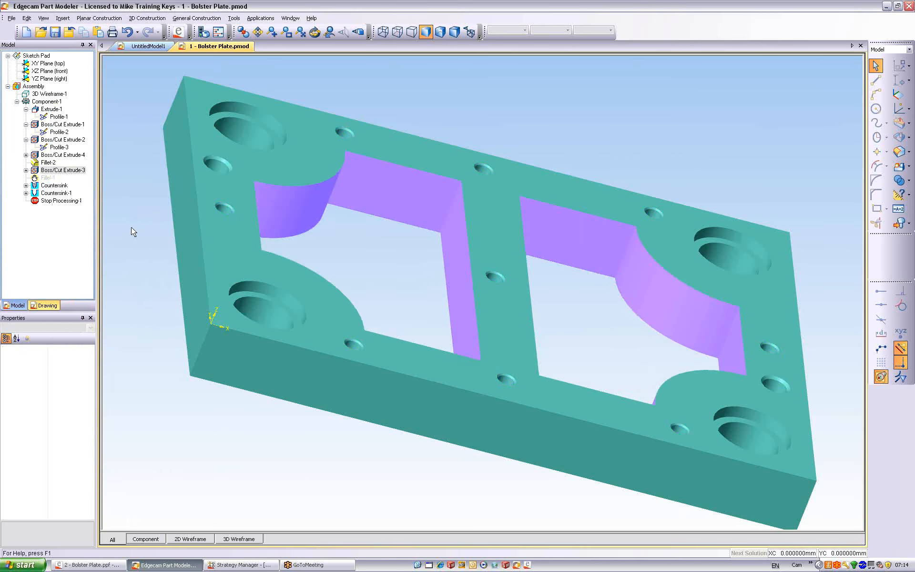
Enable the suppressed Fillet-1 to round the corners of the reshaped pockets
left_click(47, 178)
right_click(48, 178)
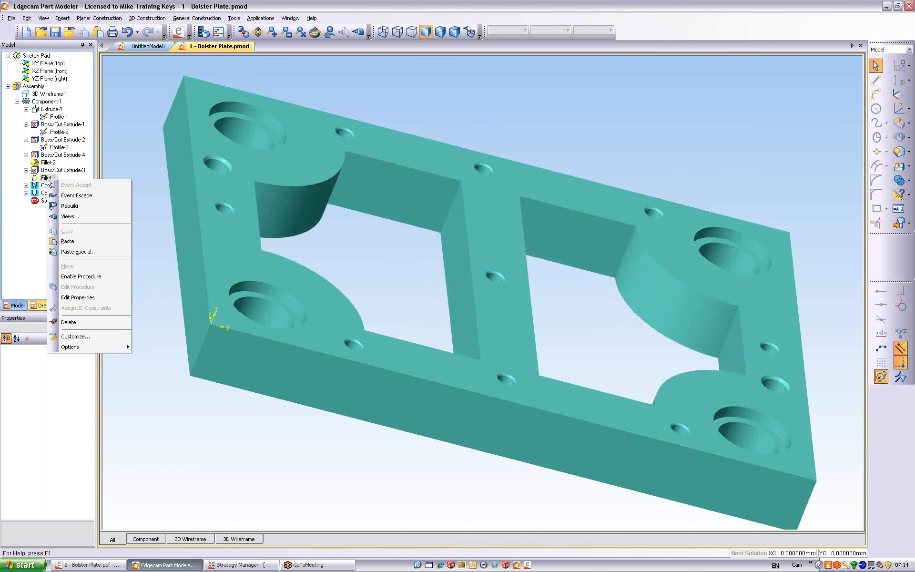
left_click(81, 276)
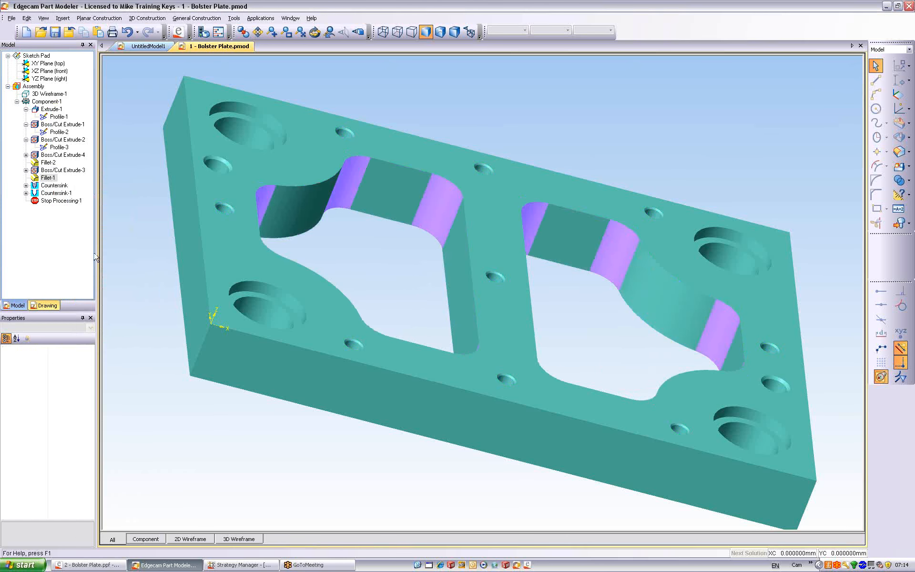
Check the whole component with its reshaped pockets and save the modified model
left_click(46, 101)
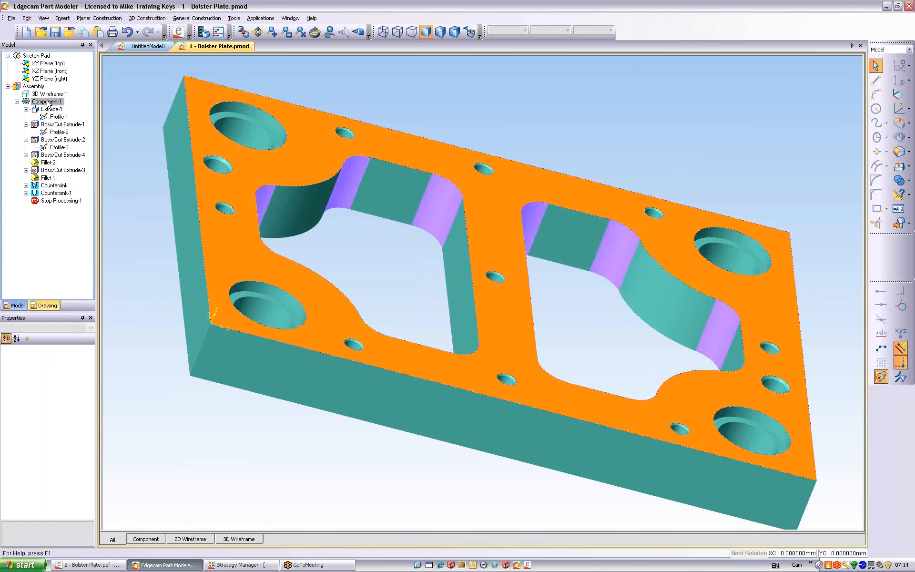
middle_click_drag(531, 140, 478, 144)
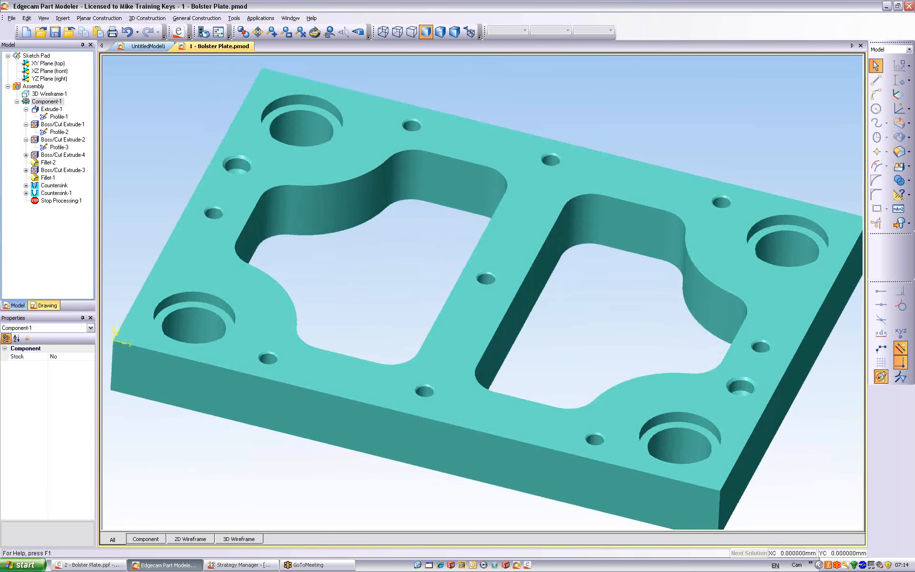
left_click(56, 31)
Return to Edgecam and reload the altered 1 - Bolster Plate.pmod without saving changes to 2 - Bolster Plate.ppf
left_click(887, 5)
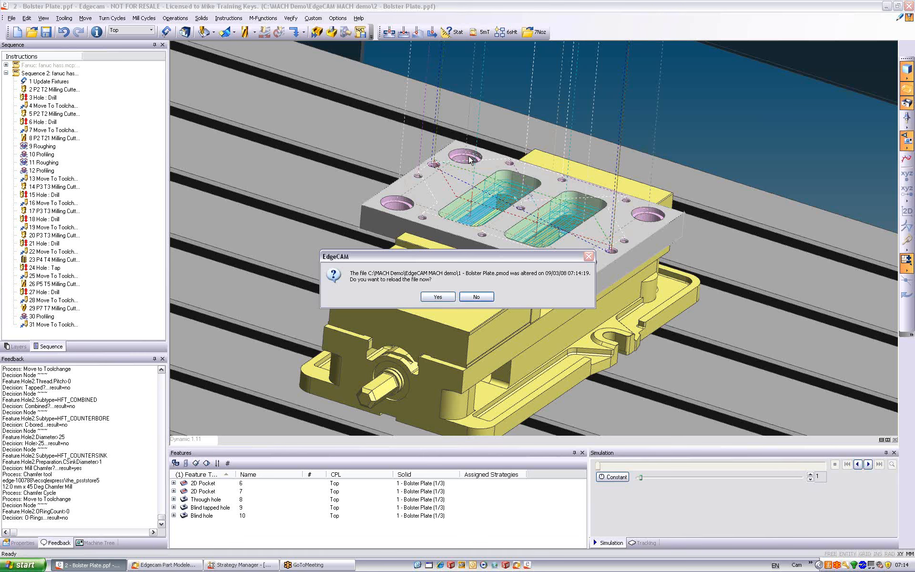
left_click(431, 297)
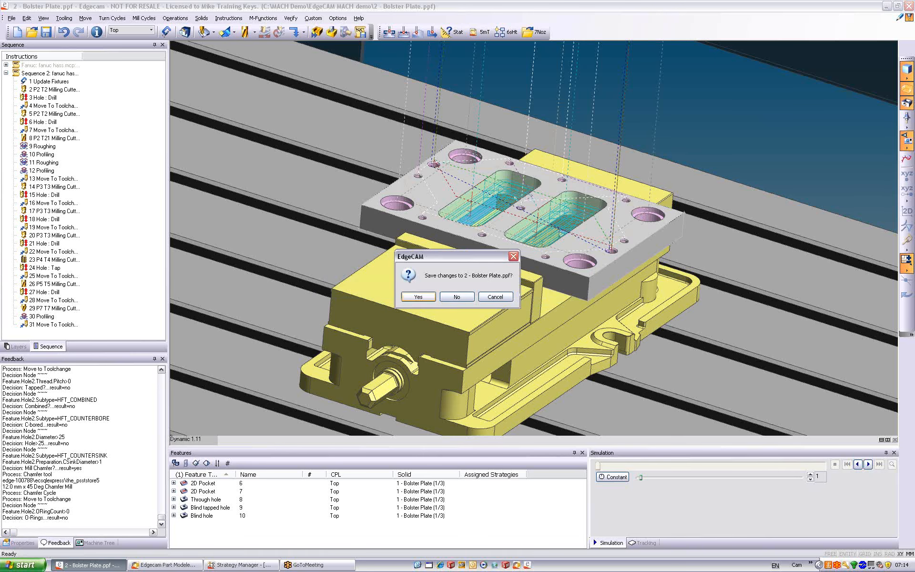
left_click(454, 296)
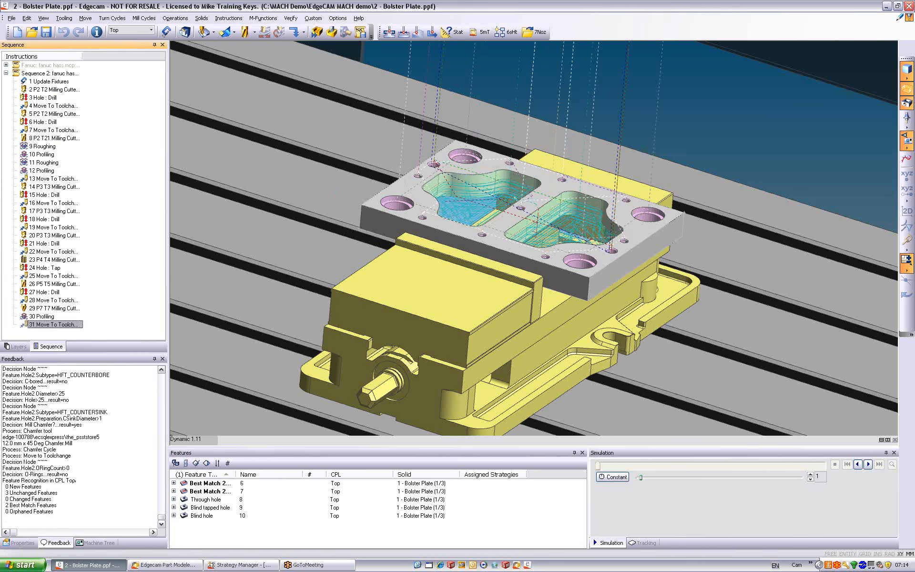
Simulate Sequence 2 on the updated plate in a maximised window, inspect the reshaped pockets and close the simulator
left_click(331, 32)
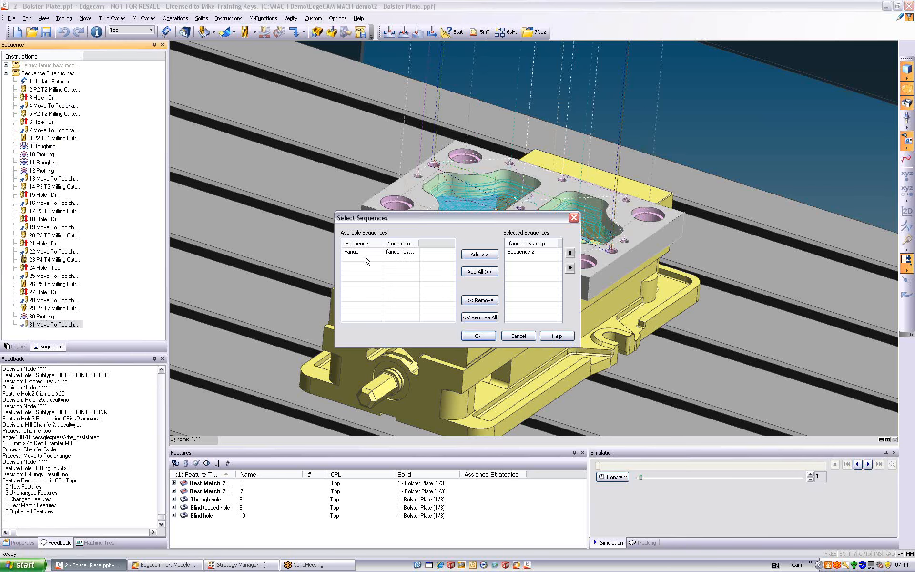
left_click(478, 335)
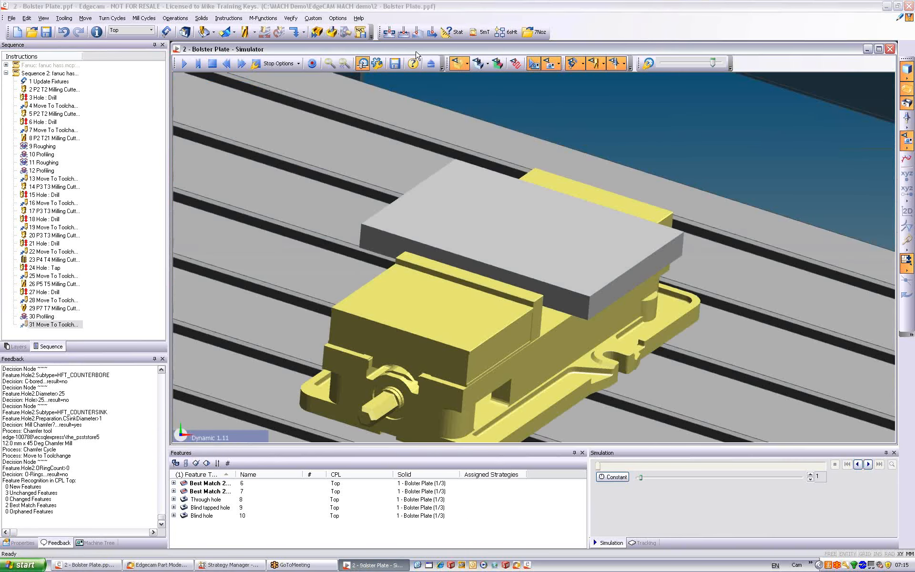
double_click(416, 51)
left_click(13, 24)
scroll(258, 329, "down", 3)
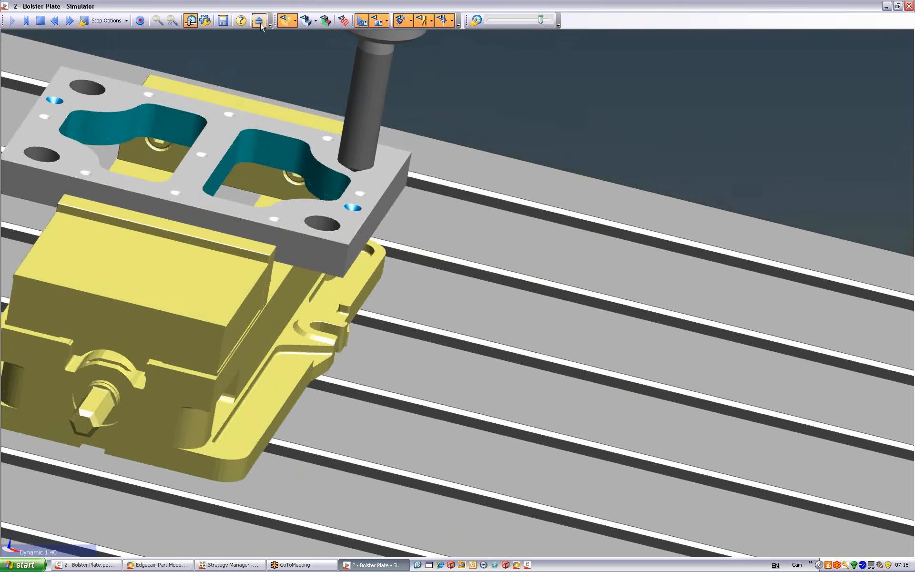
left_click(259, 23)
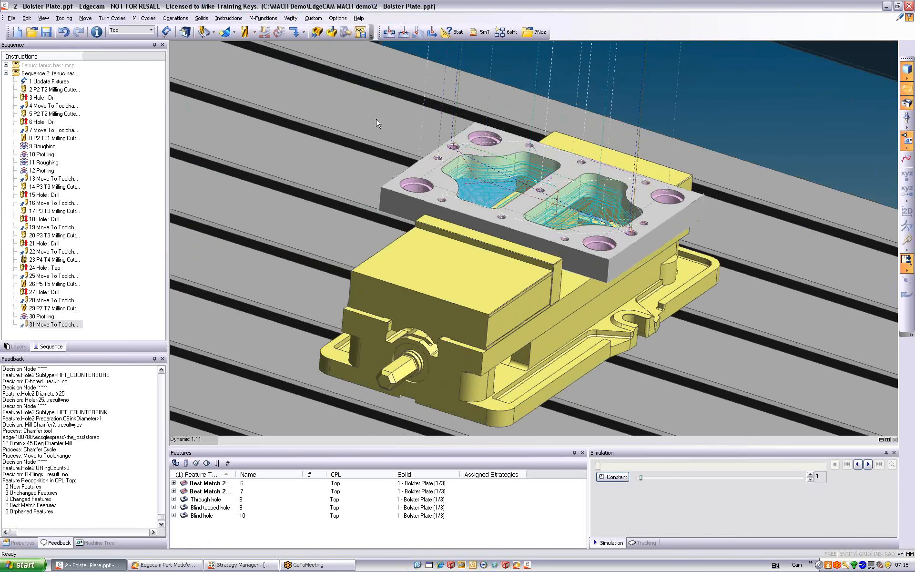
Generate the CNC code as fan.nc on the Desktop with operation names included, and open it in the editor
left_click(361, 32)
left_click(250, 115)
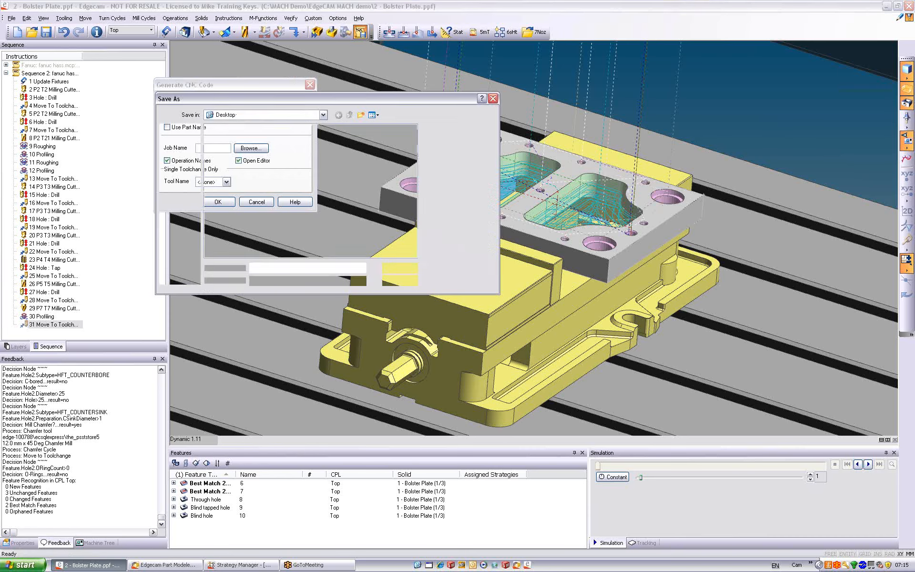
left_click(399, 268)
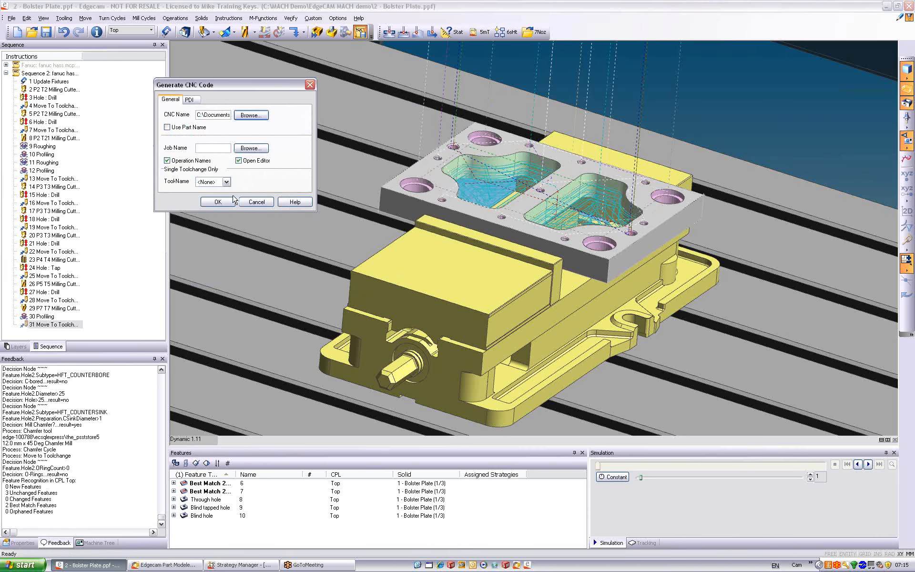
left_click(217, 202)
left_click(438, 295)
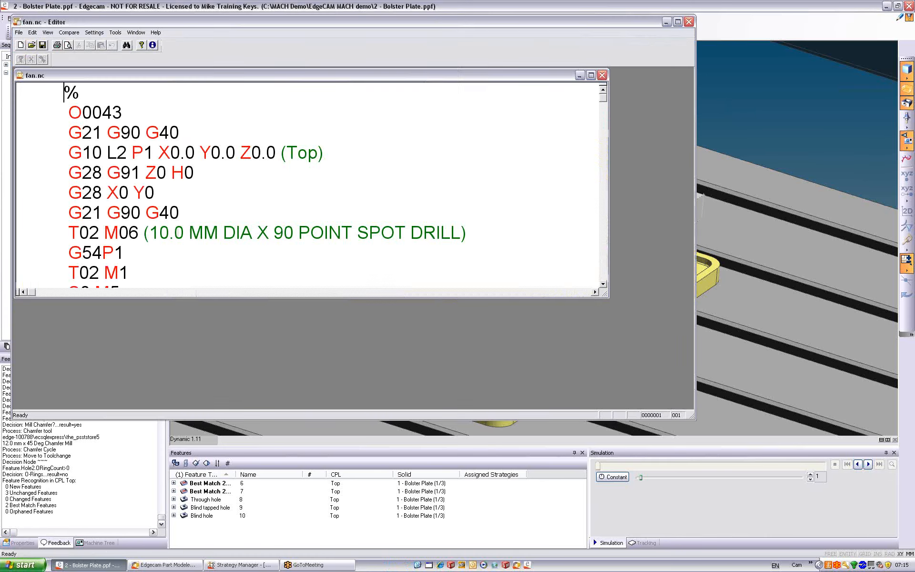
Maximise the fan.nc listing and read through its spot drilling and end milling code
double_click(318, 75)
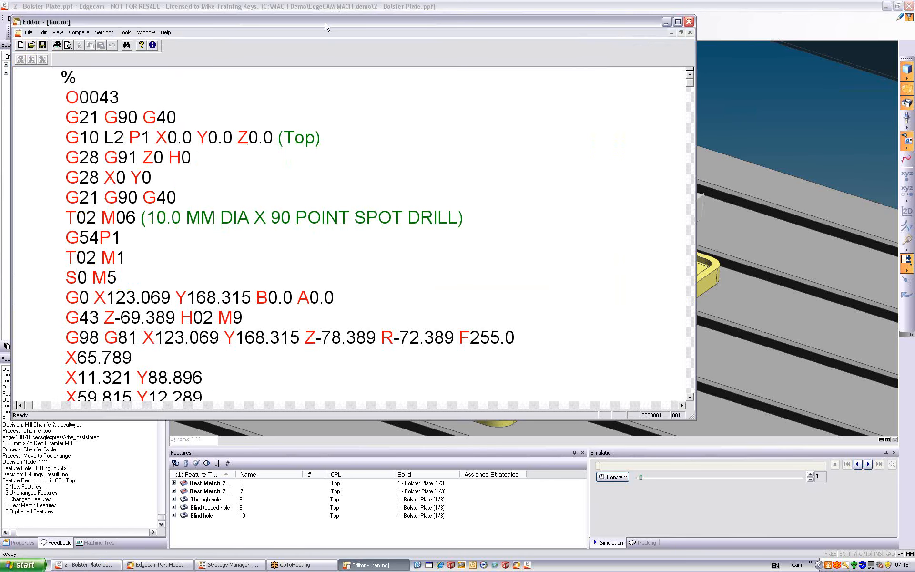
double_click(327, 25)
scroll(347, 137, "down", 4)
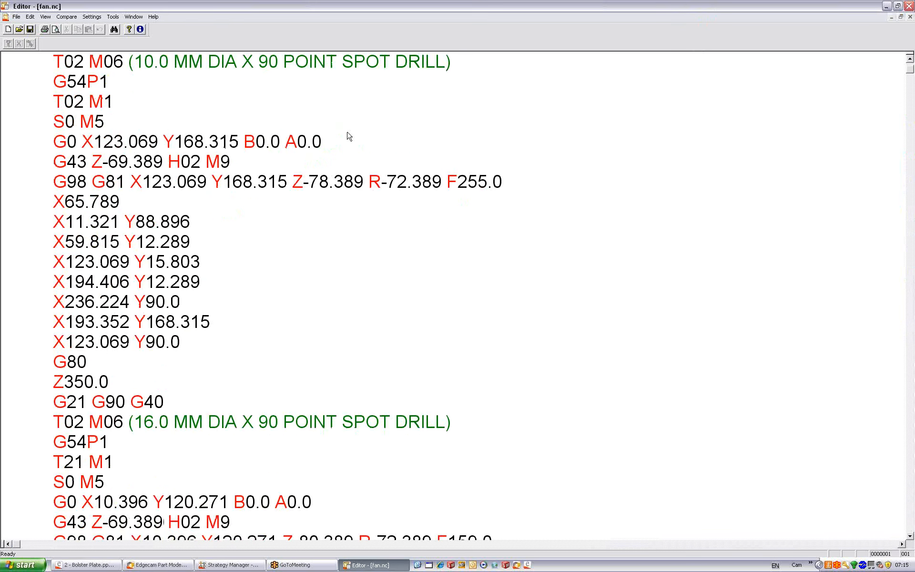
scroll(347, 137, "down", 6)
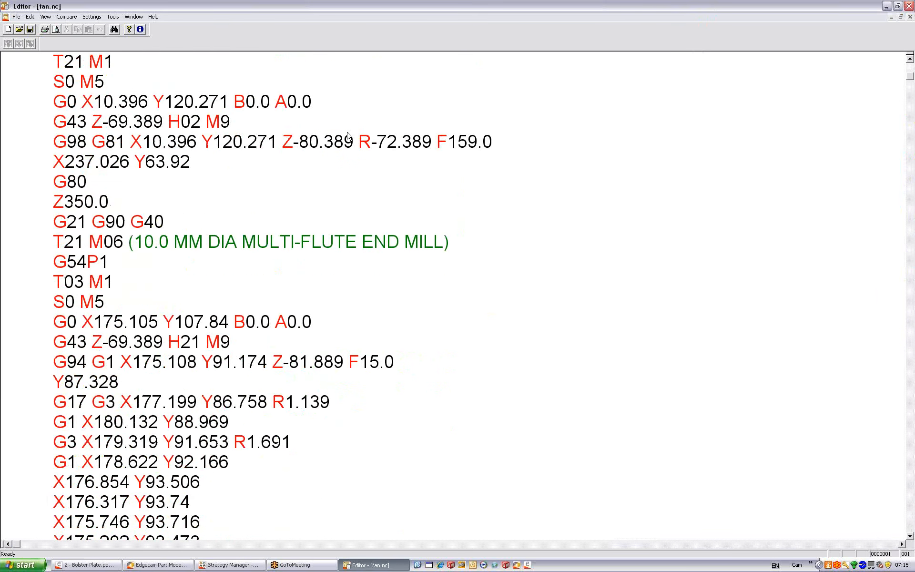
scroll(347, 137, "down", 6)
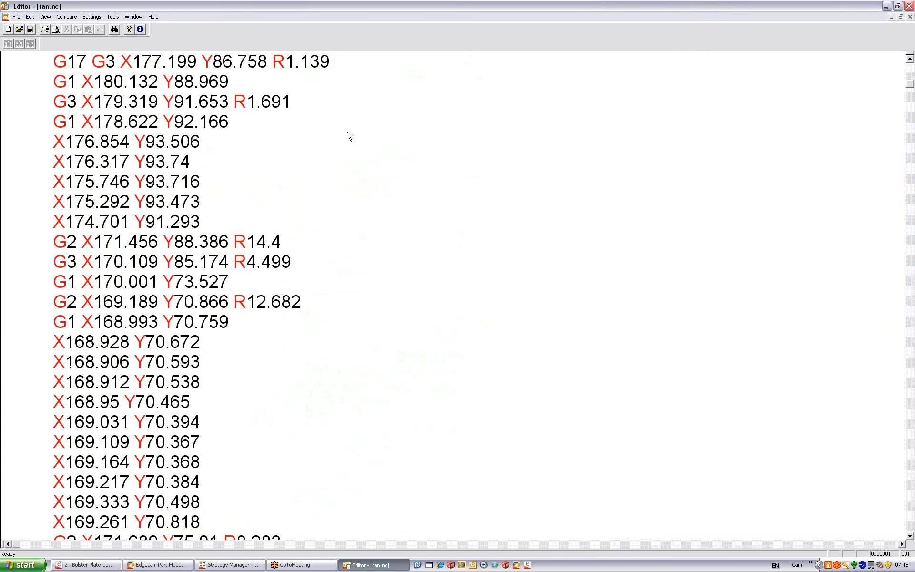
Read further through the milling moves and arcs in the fan.nc listing and close the code editor
scroll(348, 136, "down", 6)
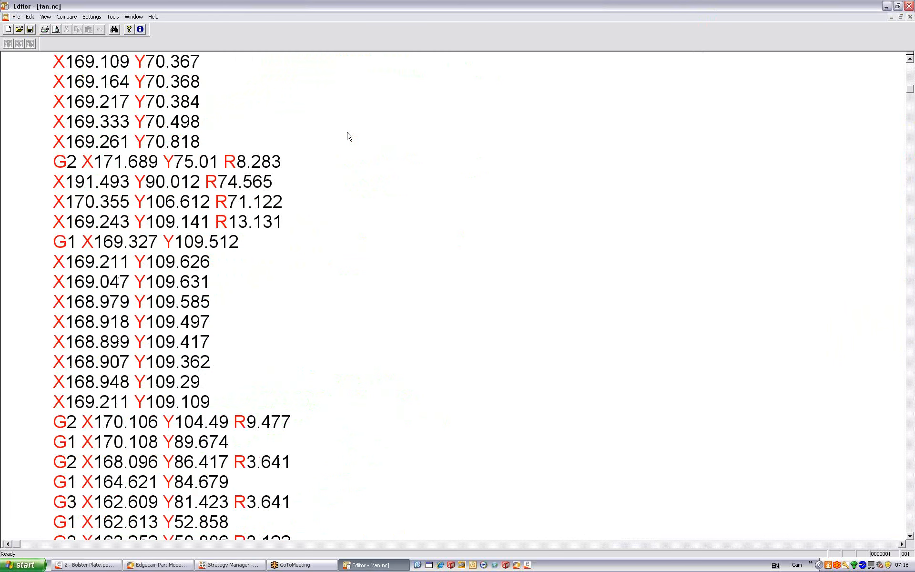
scroll(349, 137, "down", 4)
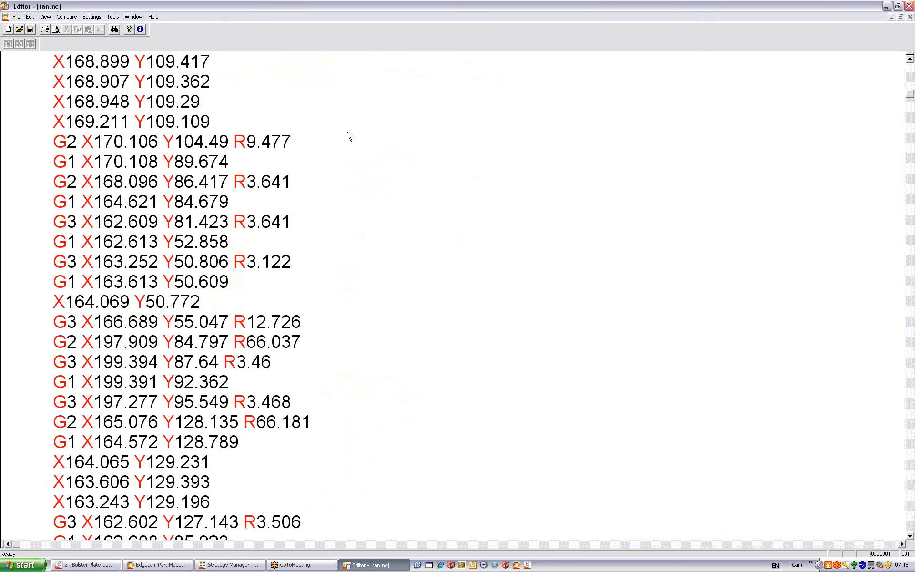
scroll(348, 137, "down", 7)
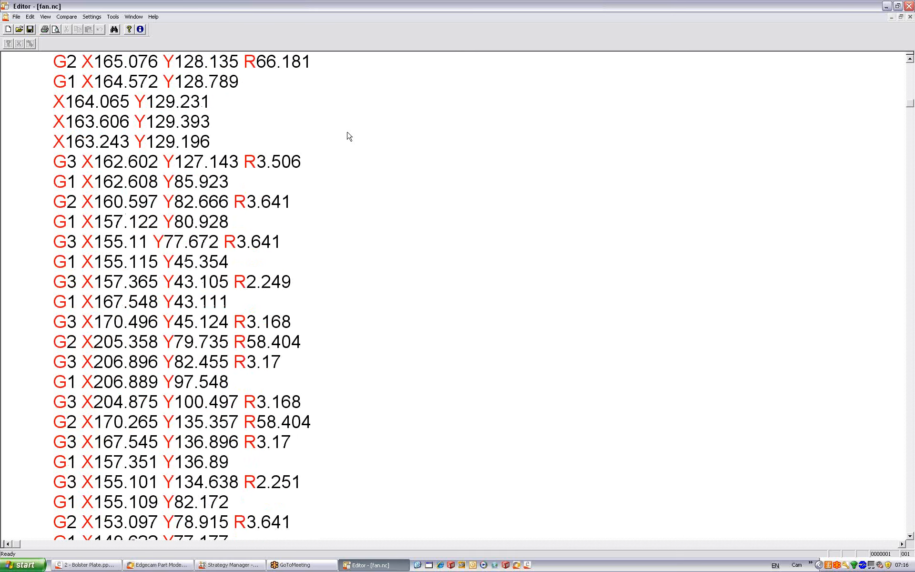
scroll(348, 137, "down", 1)
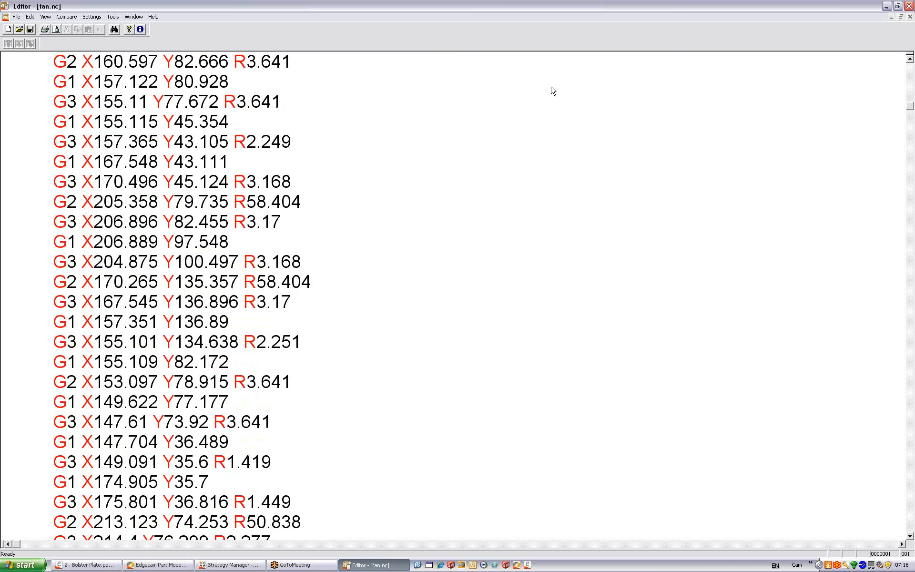
left_click(910, 7)
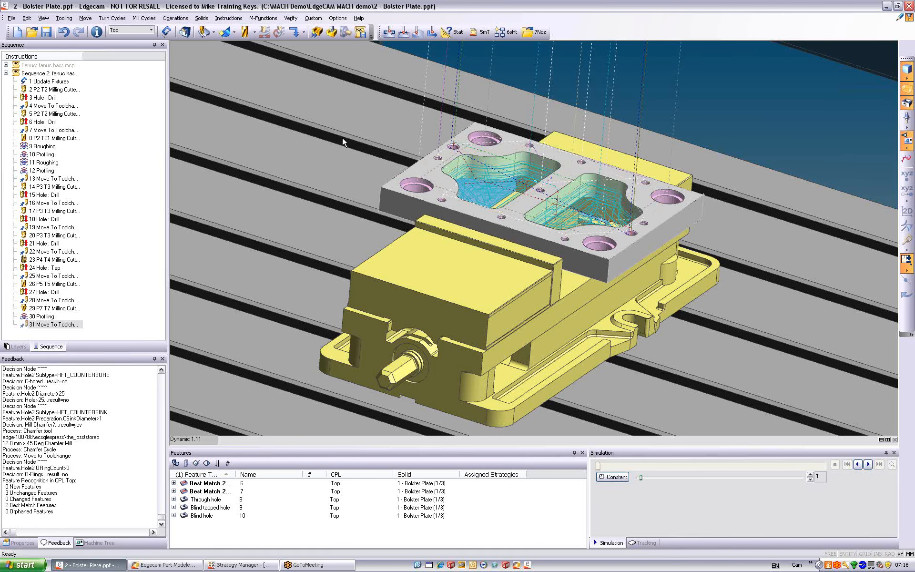
Edit Sequence 2's machine parameters to use the cincinnati heideinhain.mcp machine tool
left_click(69, 74)
right_click(69, 74)
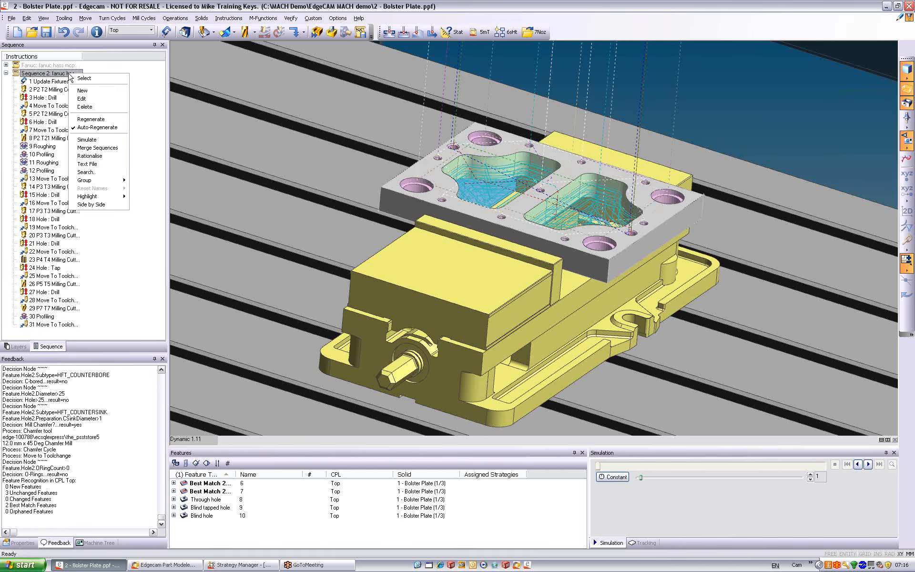
left_click(80, 102)
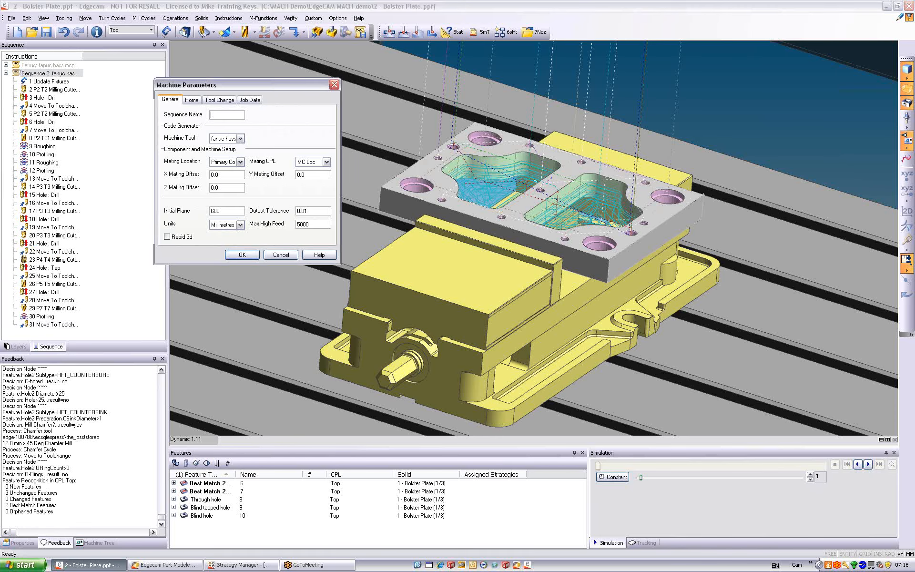
left_click(241, 138)
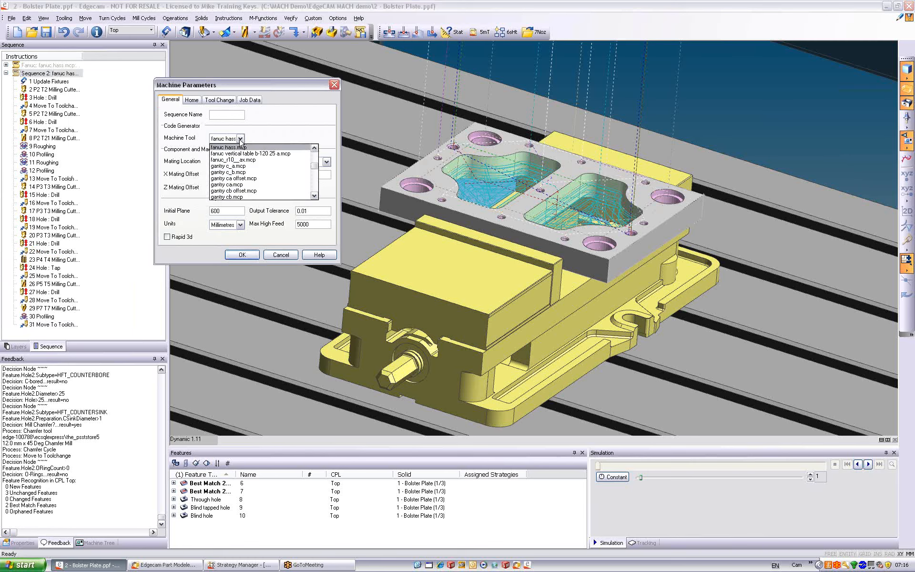
scroll(316, 171, "up", 3)
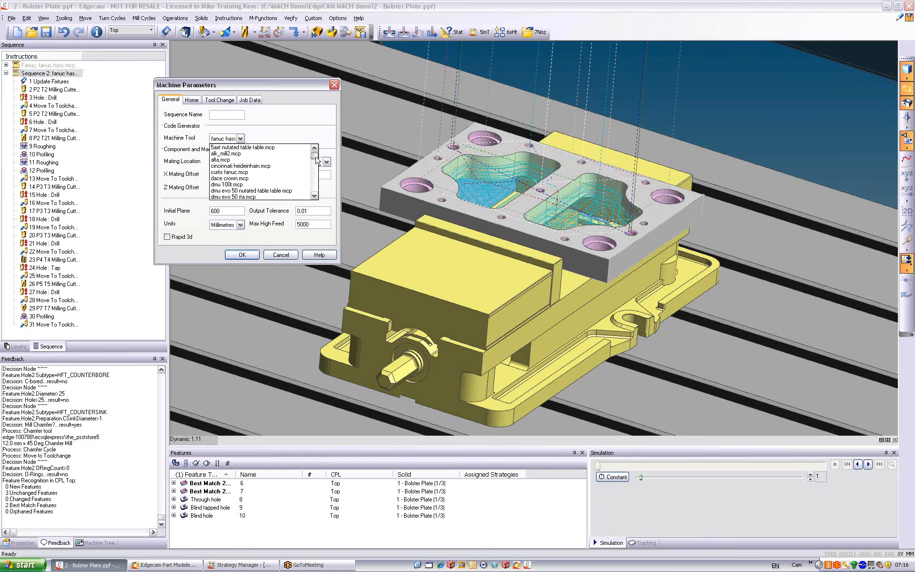
left_click(249, 169)
Set the mating location to the machine datum and the mating CPL to MC Loc, and apply the machine parameters
left_click(241, 162)
left_click(224, 174)
left_click(325, 162)
scroll(333, 183, "down", 2)
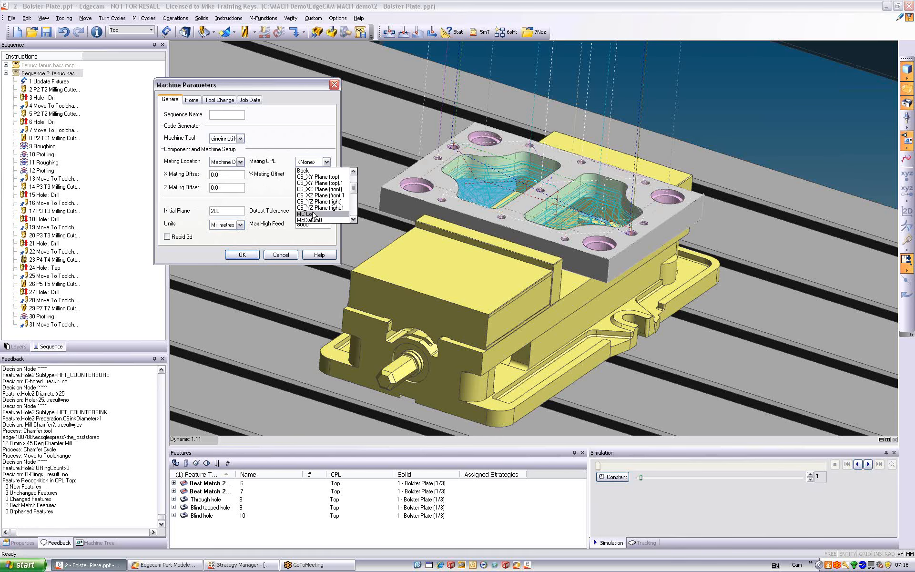
left_click(329, 215)
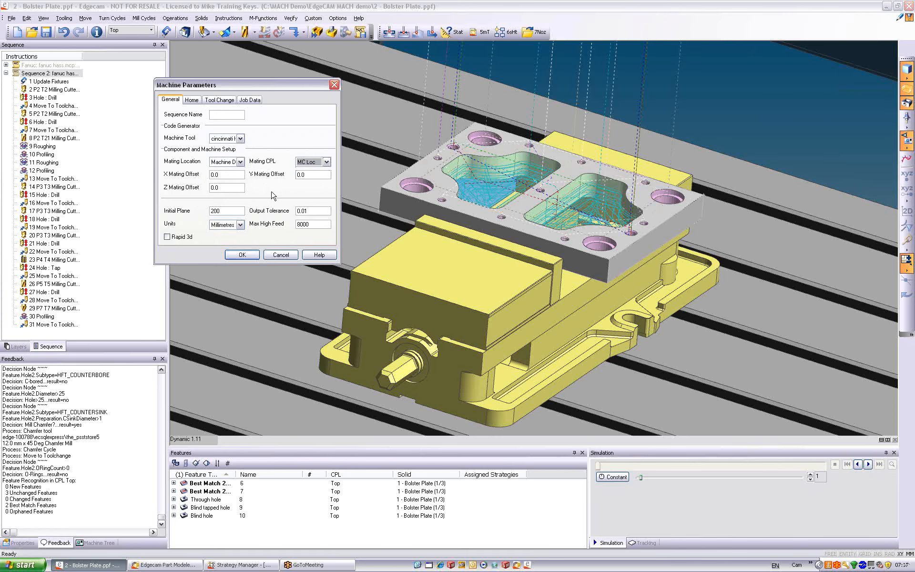
left_click(242, 254)
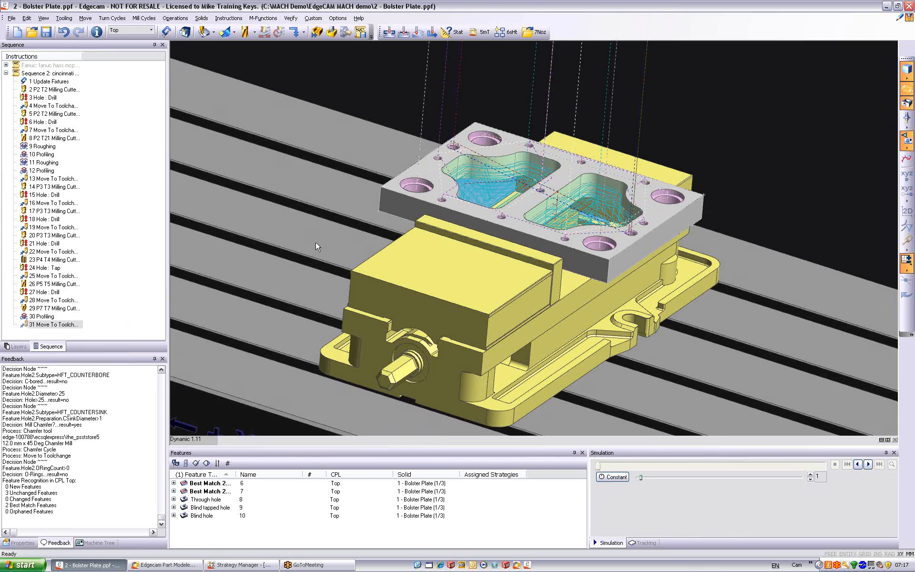
View the whole Cincinnati machine around the plate and open Sequence 2 in a maximised simulator window
scroll(315, 241, "down", 7)
middle_click_drag(436, 293, 471, 270)
scroll(470, 271, "down", 4)
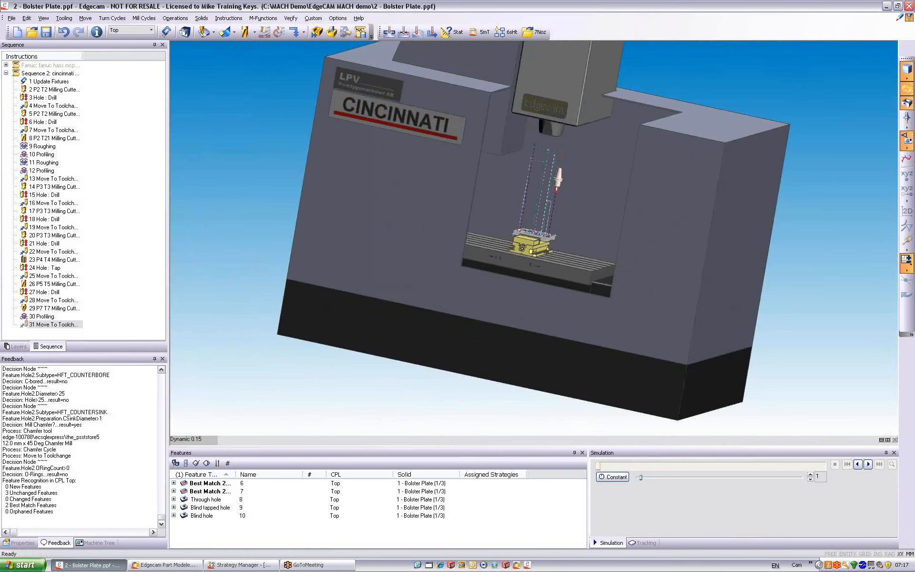
scroll(529, 248, "up", 4)
left_click(332, 31)
left_click(401, 259)
left_click(479, 254)
left_click(481, 336)
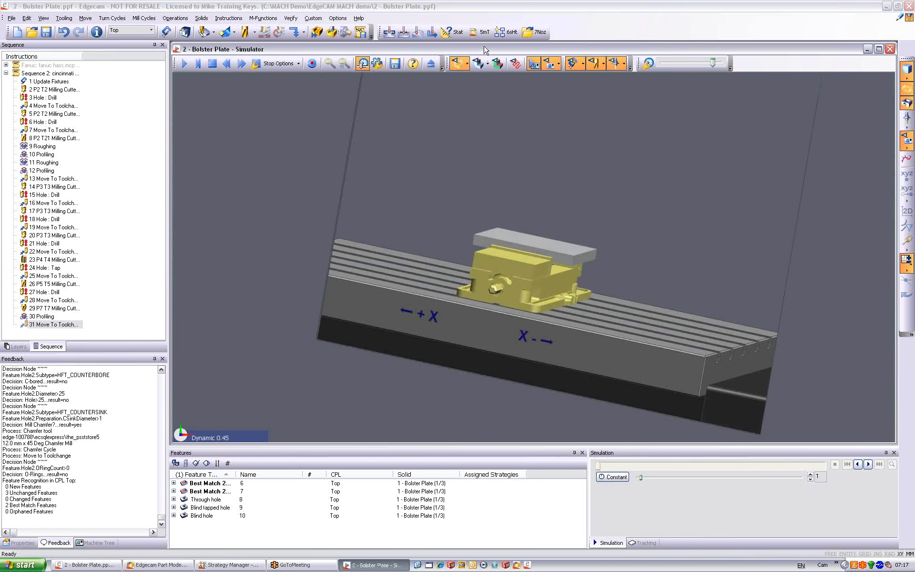
double_click(485, 50)
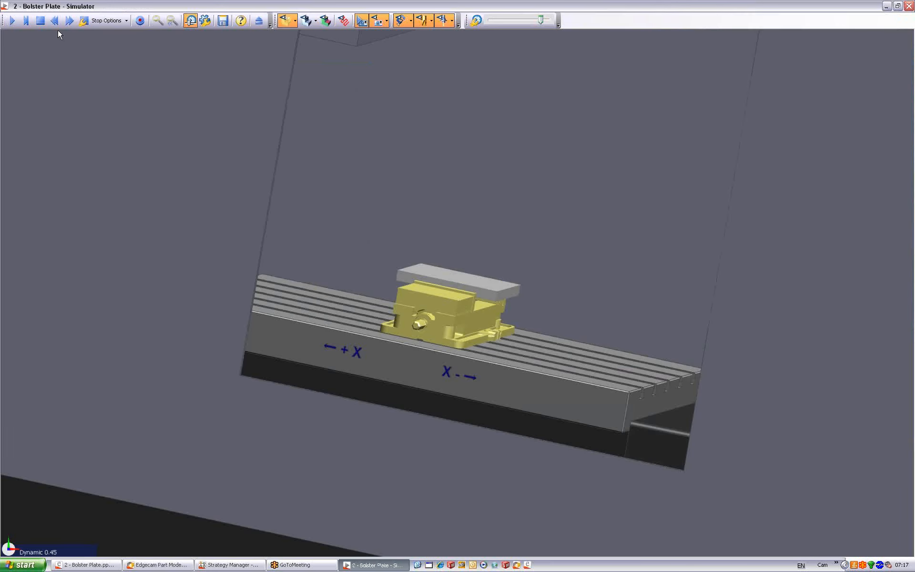
Run the machine simulation, inspect the spindle cutting the pocket from several views and close the simulator
left_click(12, 22)
scroll(195, 187, "down", 5)
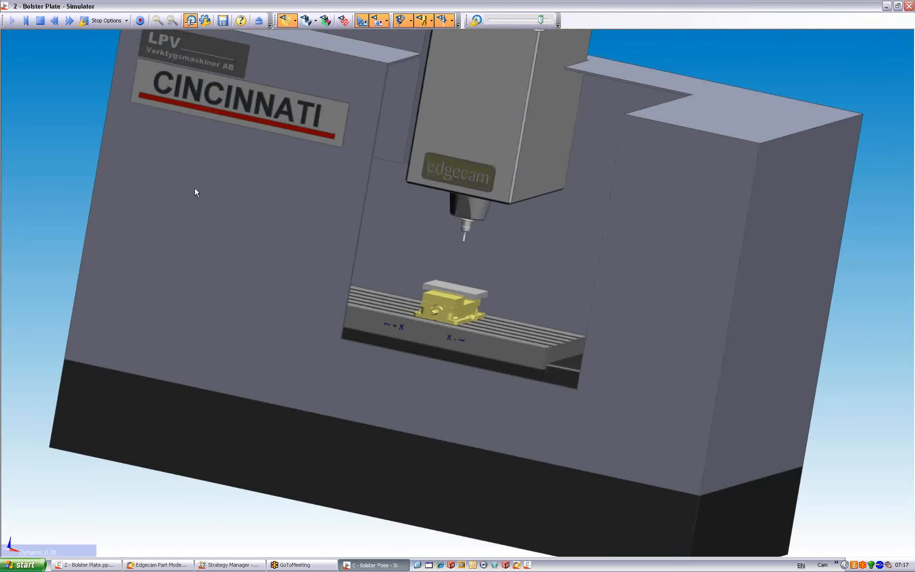
middle_click_drag(195, 187, 248, 252)
scroll(246, 254, "up", 3)
scroll(216, 240, "up", 4)
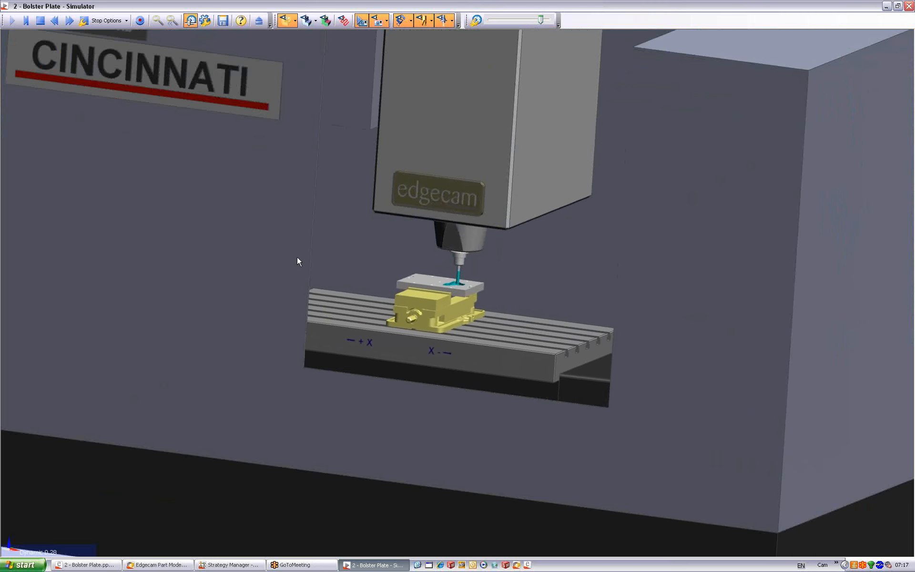
scroll(315, 289, "up", 5)
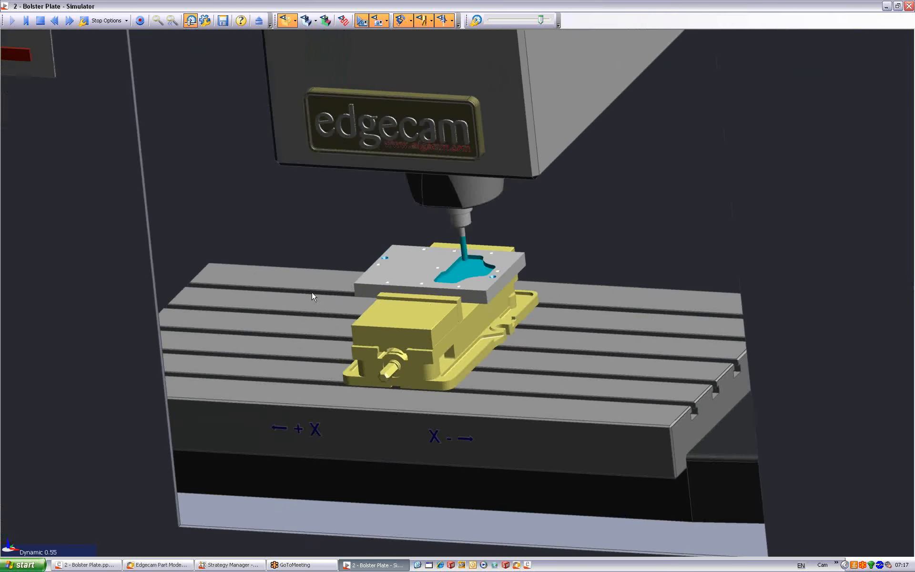
scroll(312, 292, "up", 3)
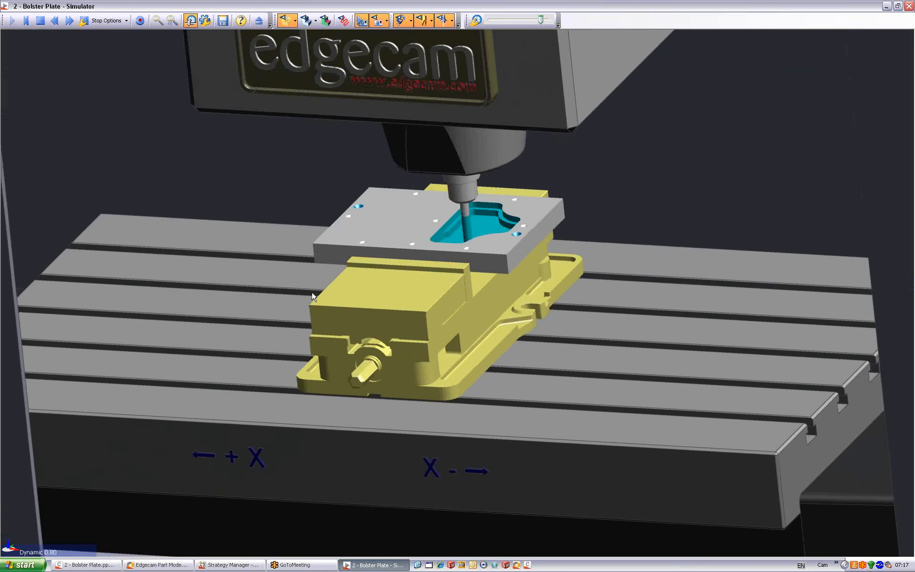
left_click(259, 22)
Generate the CNC code as hh.nc on the Desktop, overwriting the existing file, and open it in the editor
left_click(361, 32)
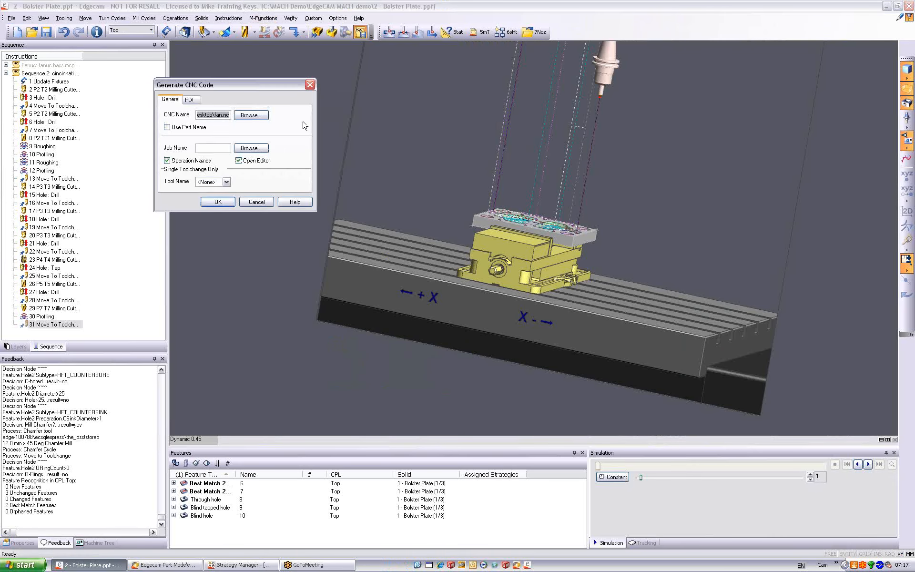
left_click(264, 115)
left_click(219, 162)
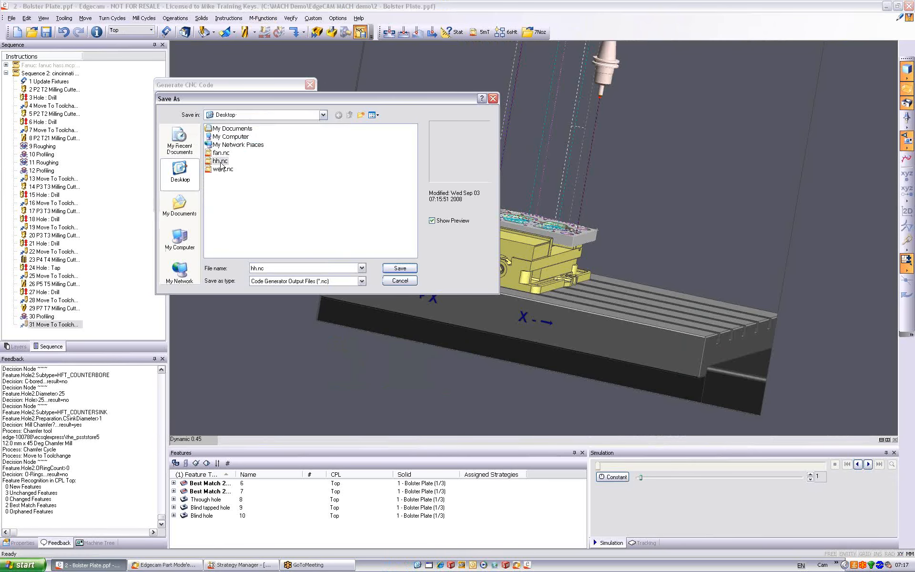
left_click(397, 270)
left_click(224, 203)
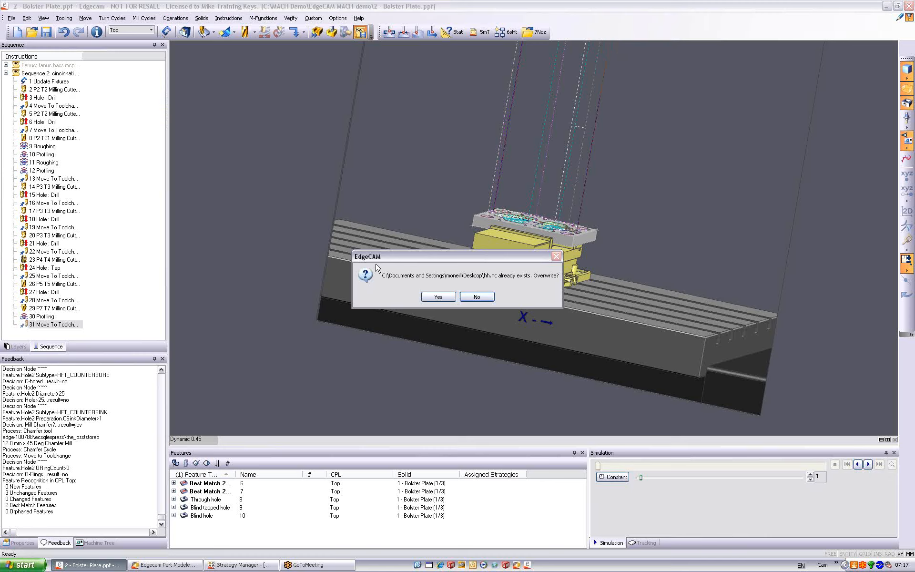
left_click(431, 297)
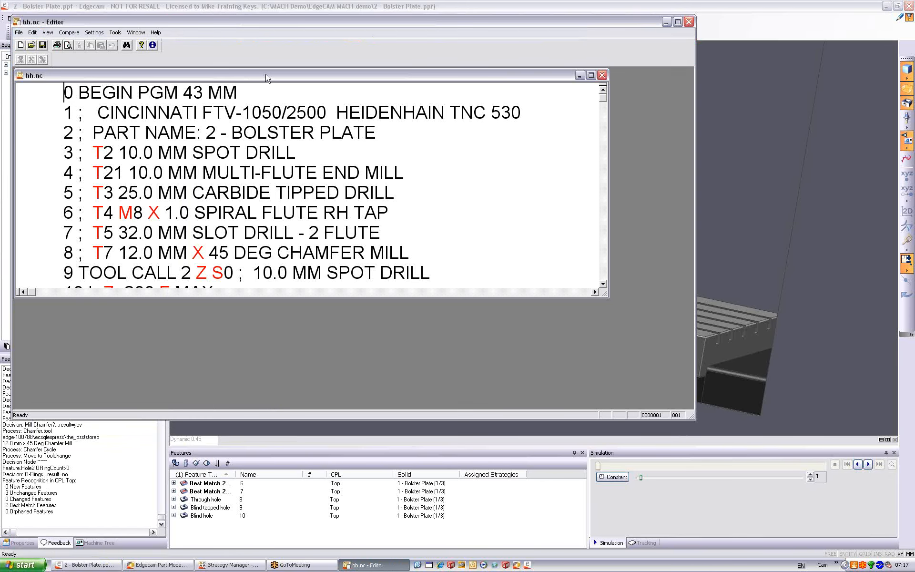
Maximise the editor, open fan.nc alongside hh.nc and tile both listings vertically to compare the Fanuc and Heidenhain code
double_click(266, 75)
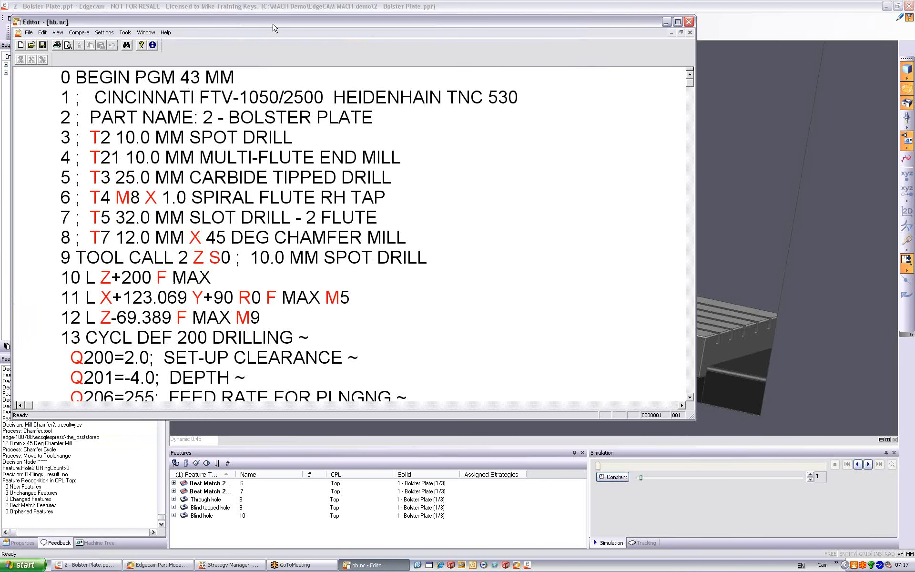
double_click(273, 24)
left_click(17, 17)
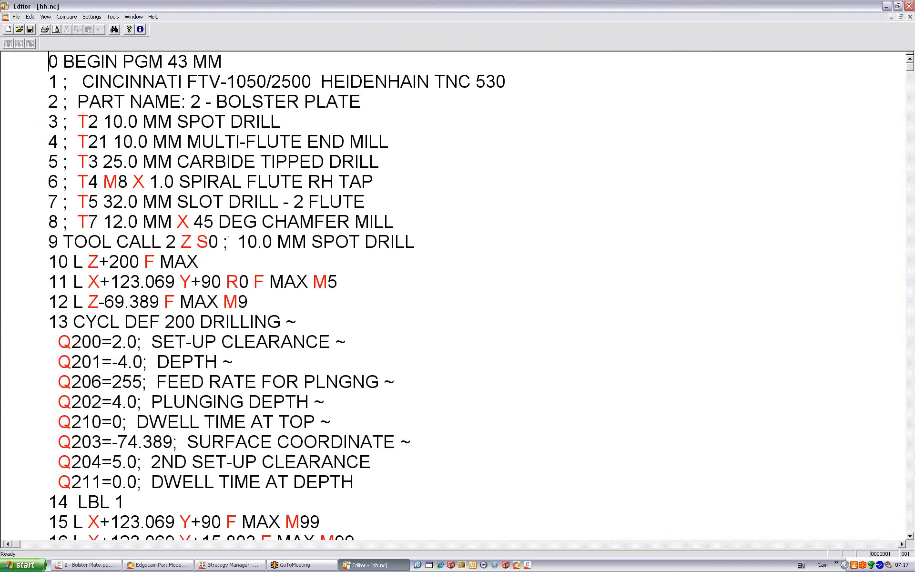
left_click(46, 133)
left_click(133, 16)
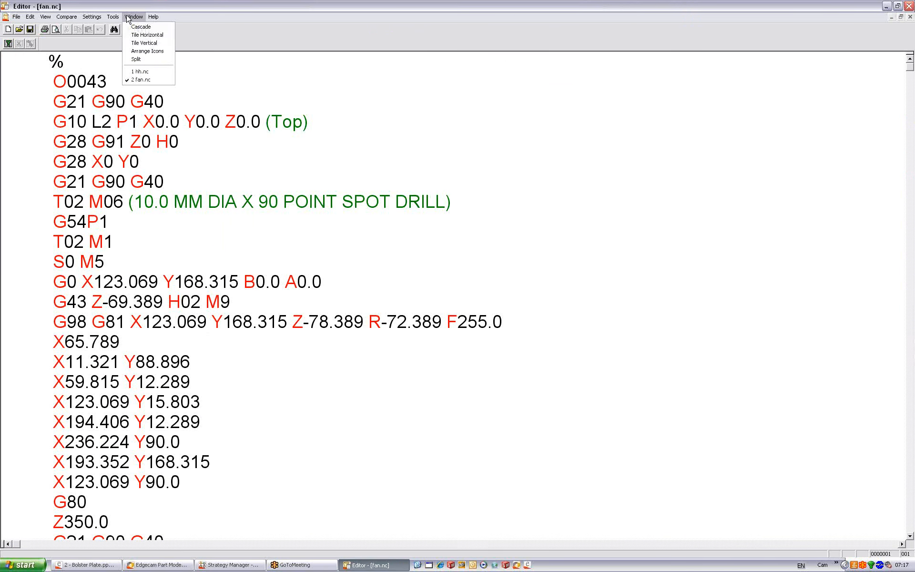
left_click(143, 43)
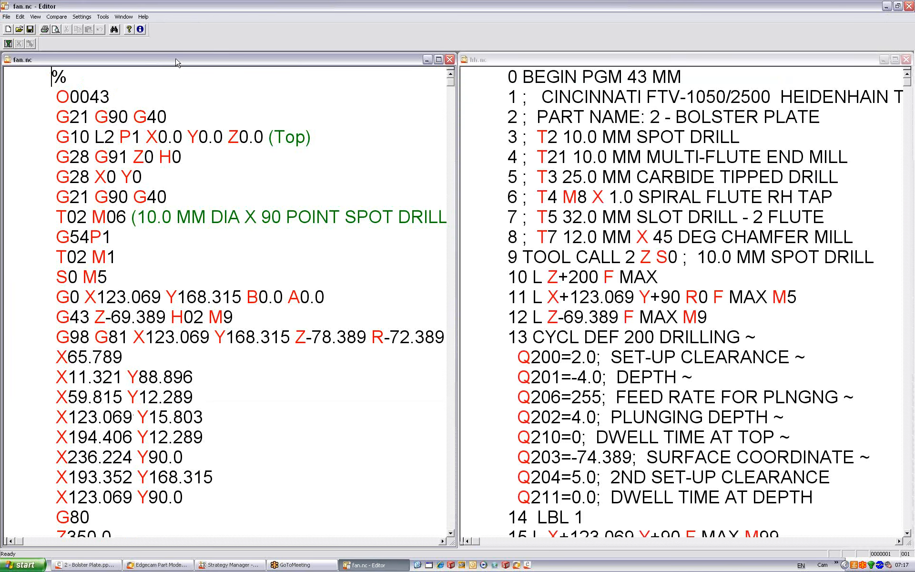
left_click(543, 61)
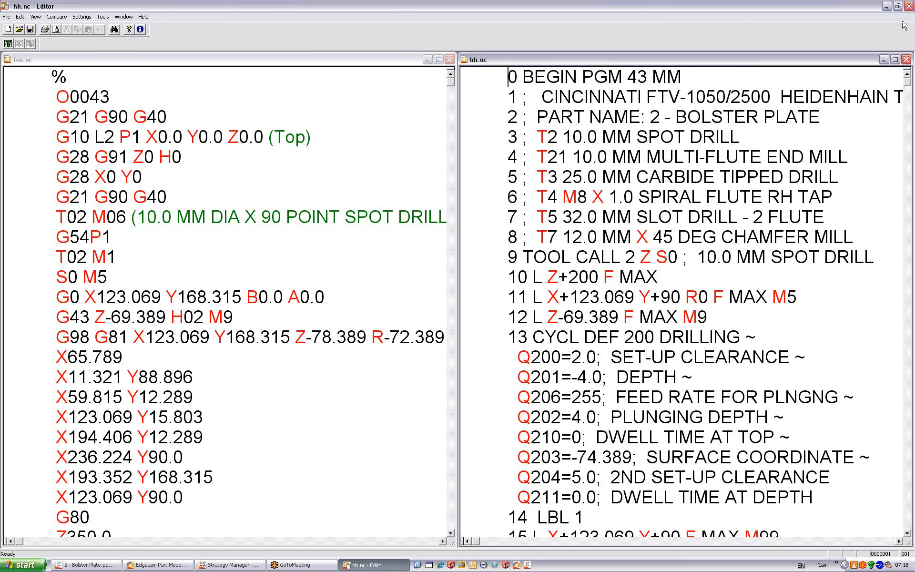
Close the code editor and start a new part without saving the changes to 2 - Bolster Plate.ppf
left_click(909, 6)
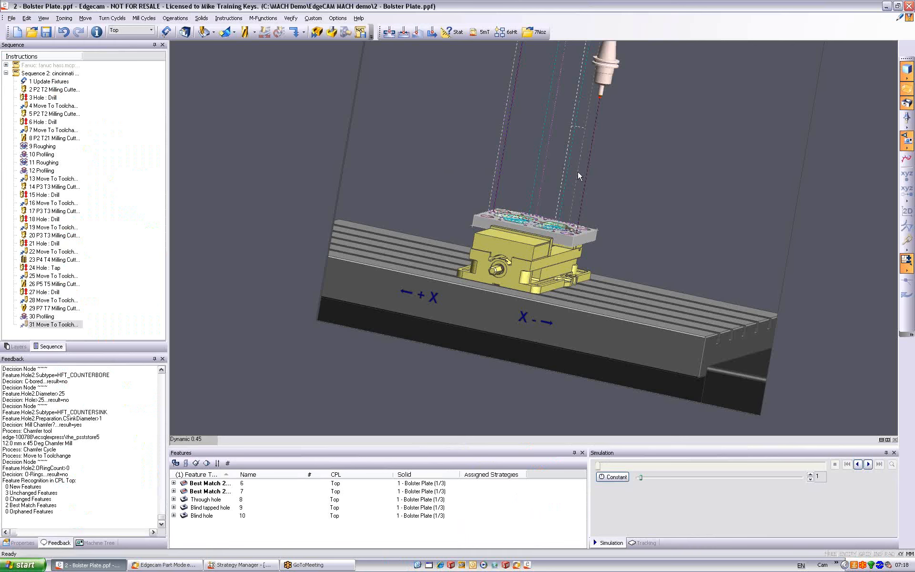
left_click(18, 31)
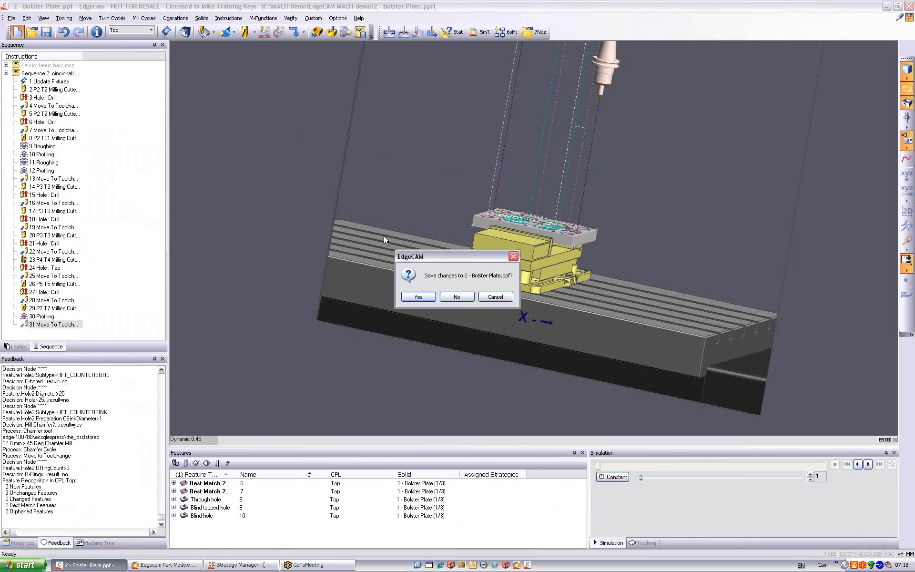
left_click(456, 296)
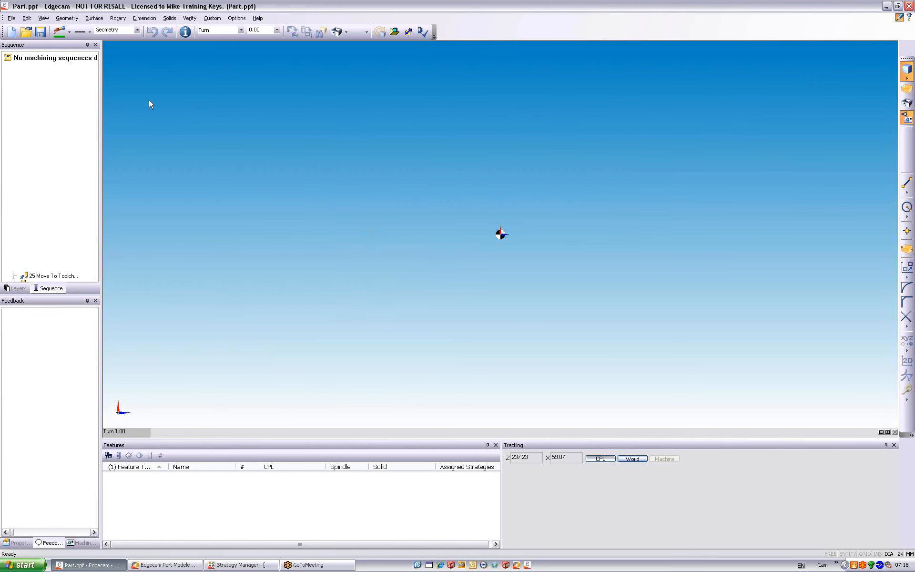
Open 4 - Extractor Roll.pmod from the EdgeCAM MACH demo folder inside MACH Demo on the C: drive
left_click(29, 36)
left_click(373, 201)
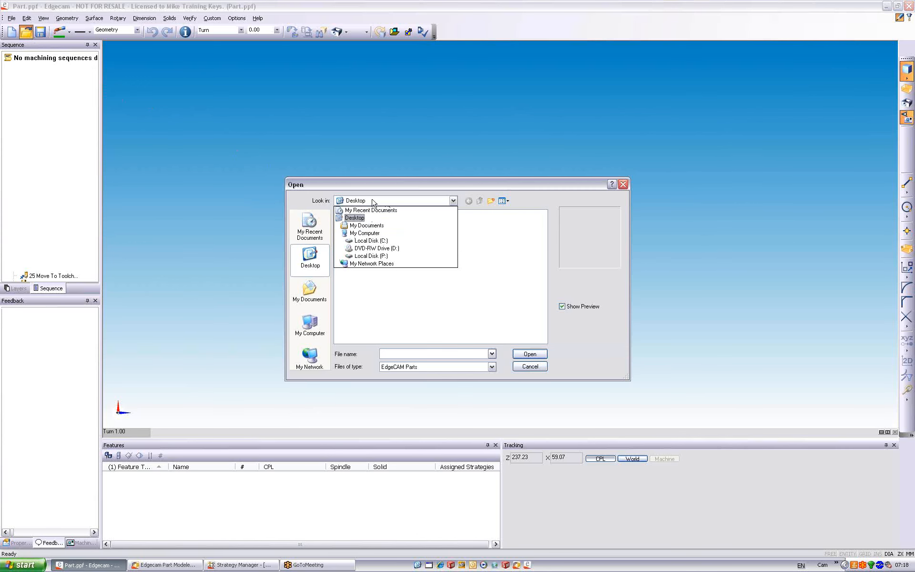
left_click(371, 241)
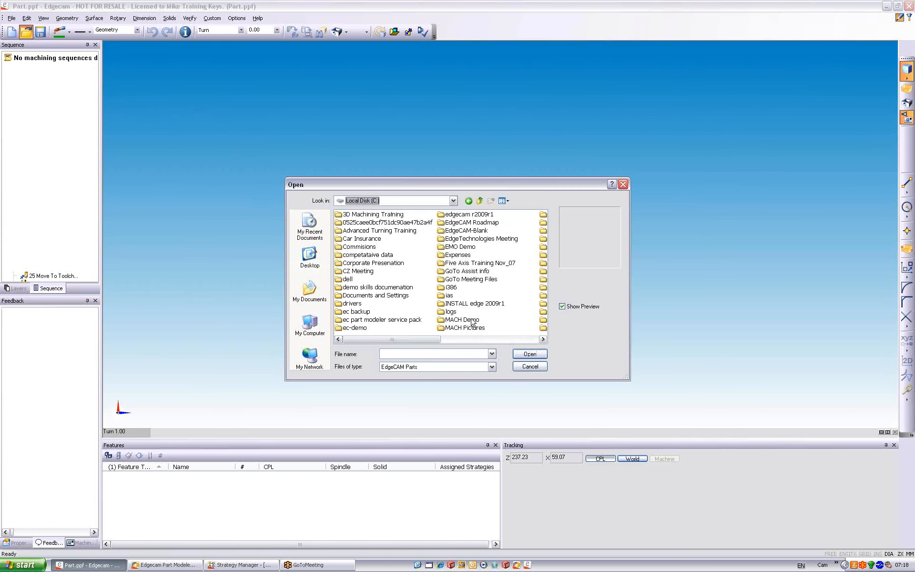
double_click(471, 319)
double_click(386, 218)
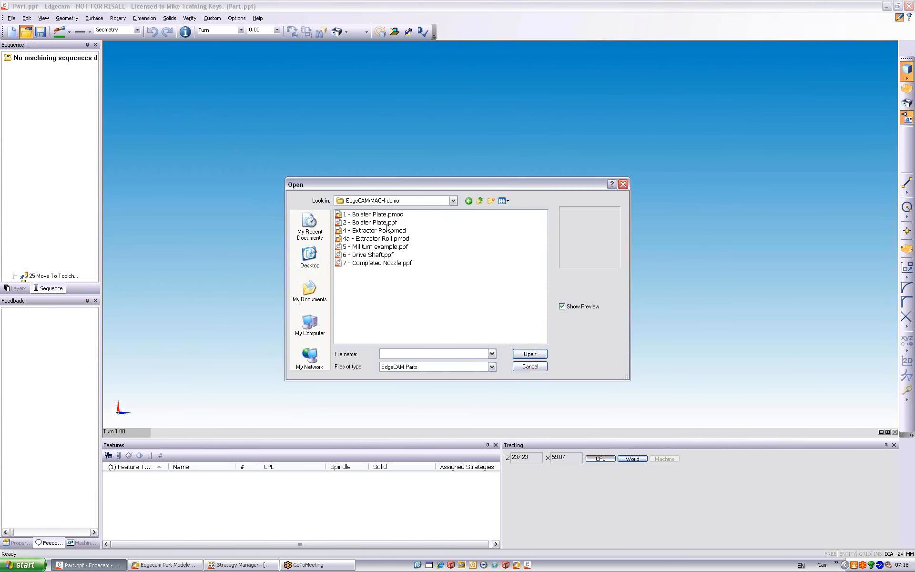
left_click(393, 232)
left_click(524, 354)
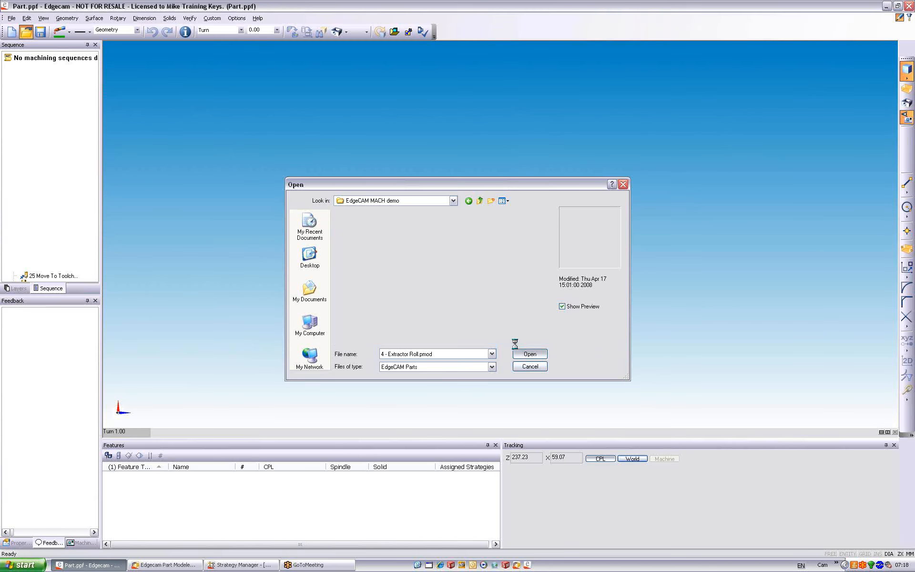
Find the extractor roll's turn features and axial mill features, and create automatic cylinder stock with extensions of 25 start, 5 end and 3 radius
middle_click_drag(374, 258, 300, 256)
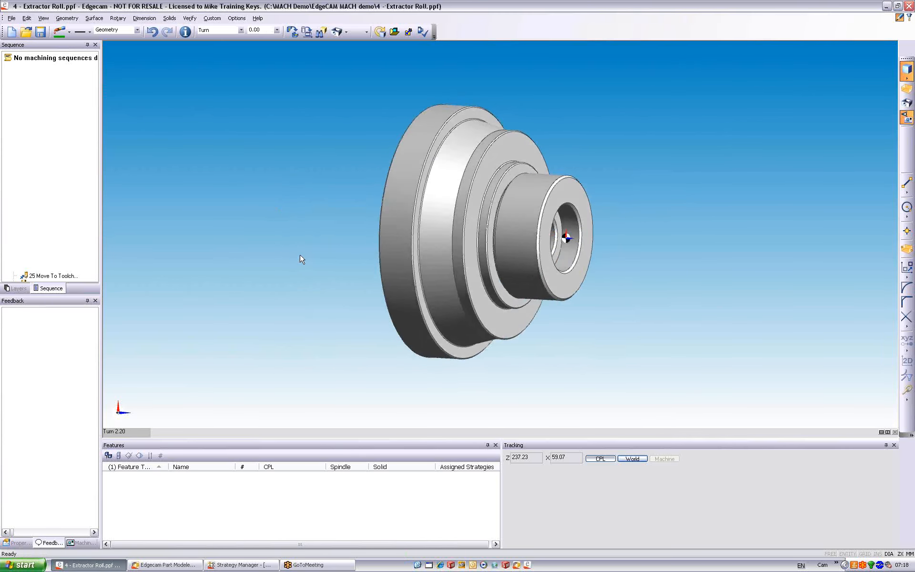
left_click(142, 432)
left_click(144, 444)
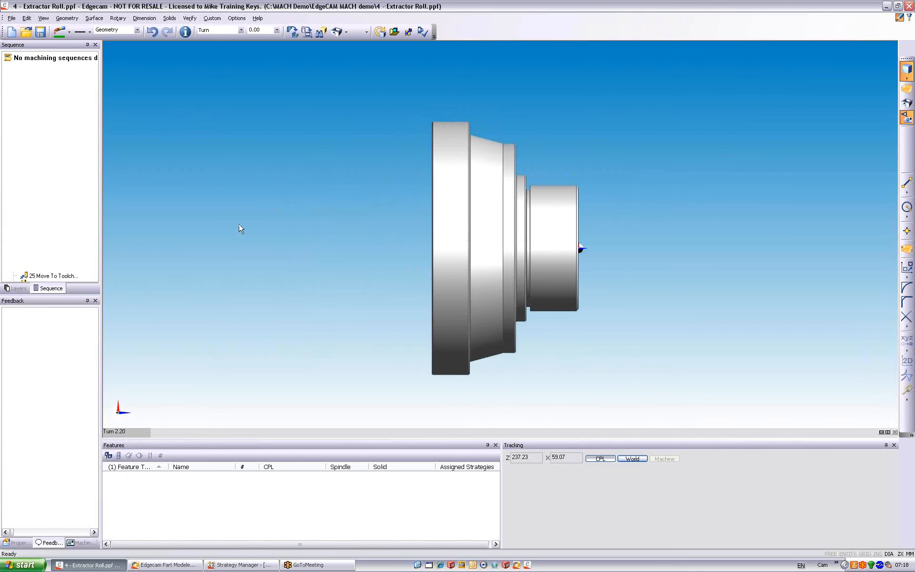
left_click(423, 32)
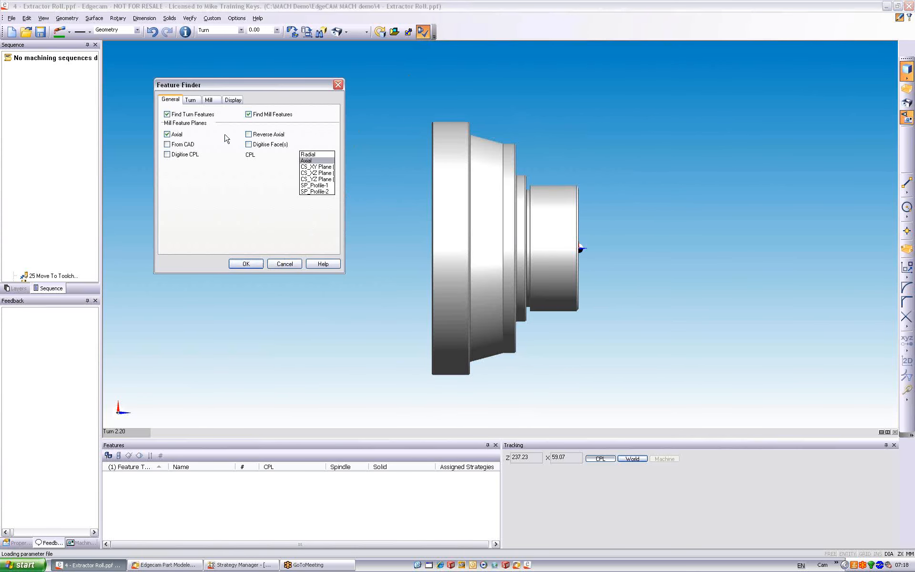
left_click(191, 99)
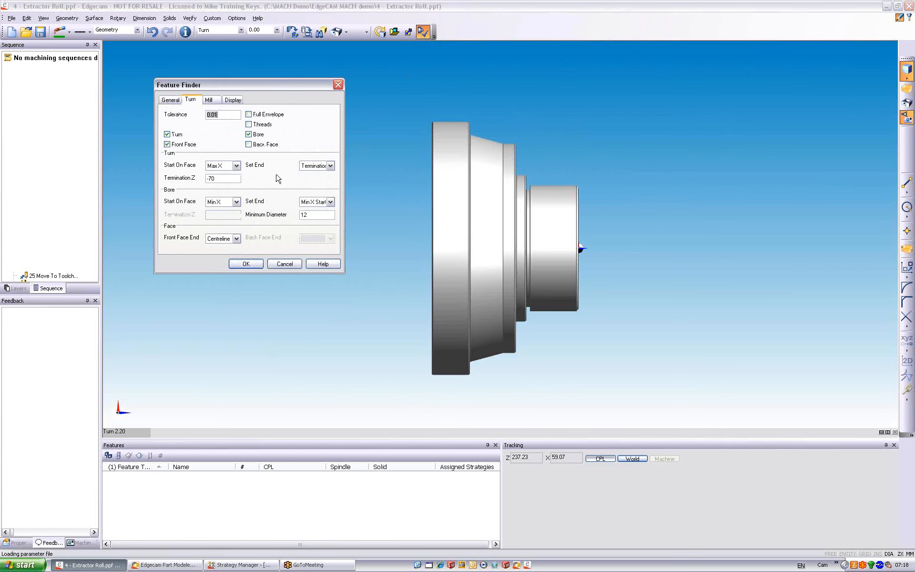
left_click(209, 101)
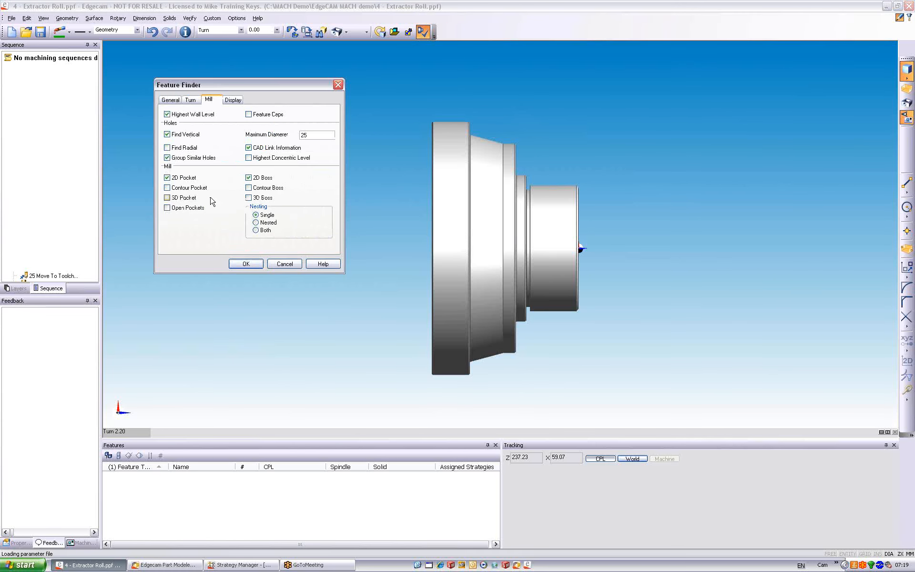
left_click(244, 264)
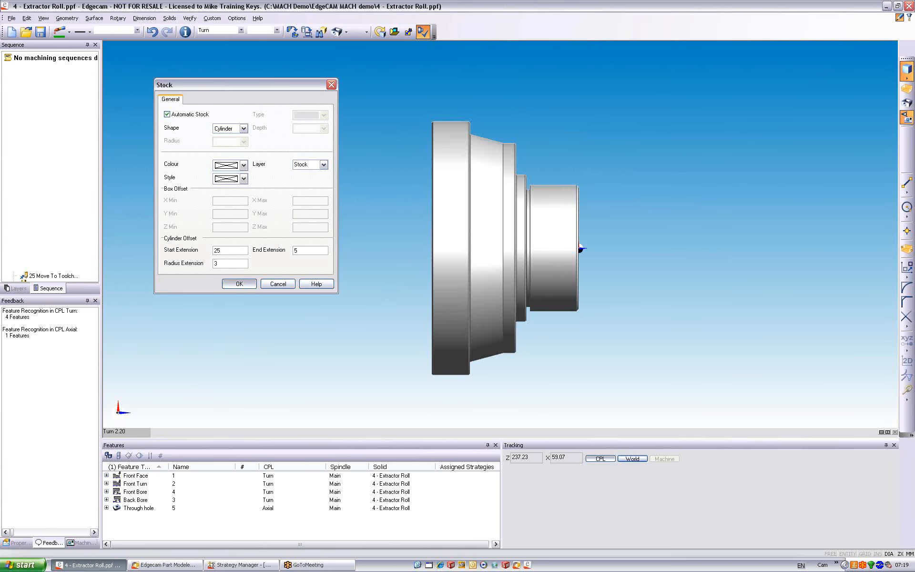
left_click(239, 284)
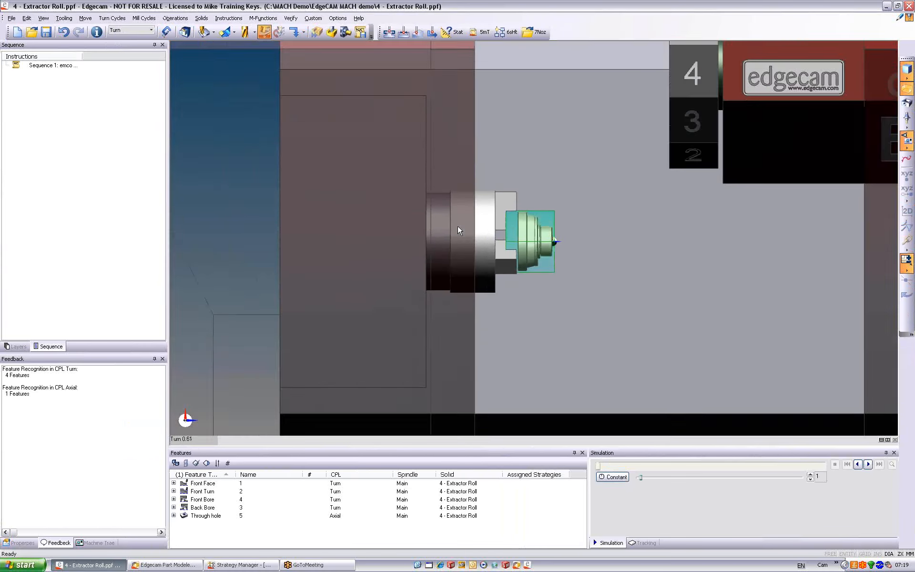
Examine the chuck, stock and turret arrangement around the extractor roll in the machine view
middle_click_drag(468, 241, 323, 242)
scroll(398, 221, "up", 3)
scroll(440, 223, "up", 1)
middle_click_drag(387, 238, 434, 241)
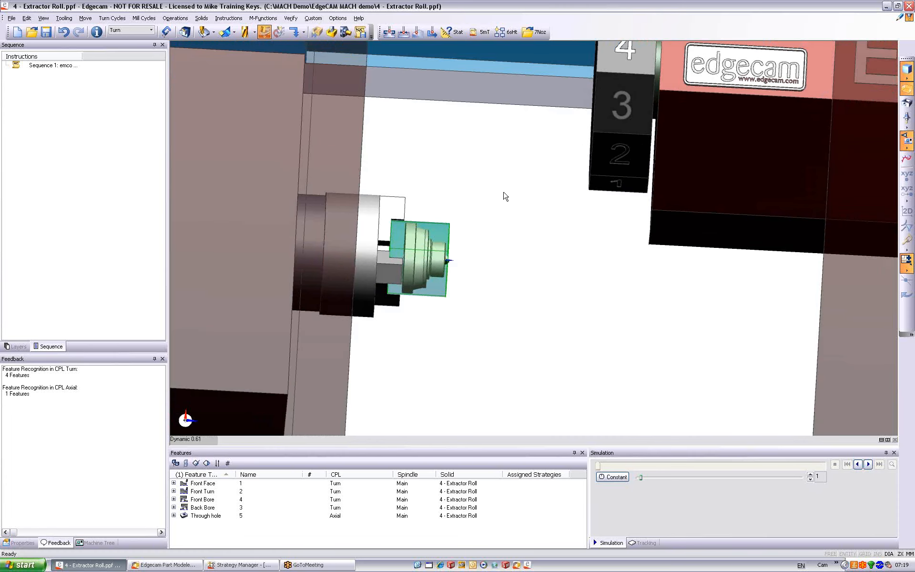
middle_click_drag(530, 206, 511, 202)
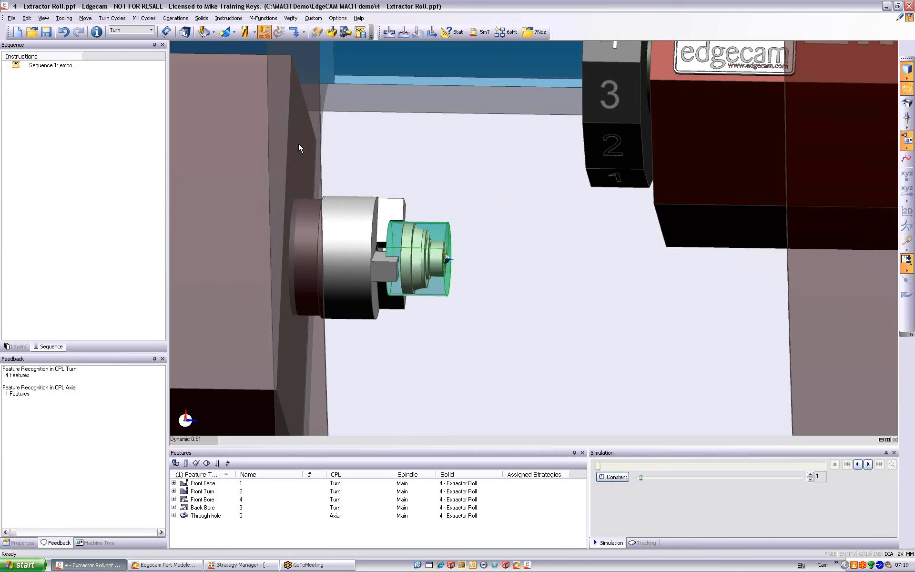
scroll(517, 210, "up", 3)
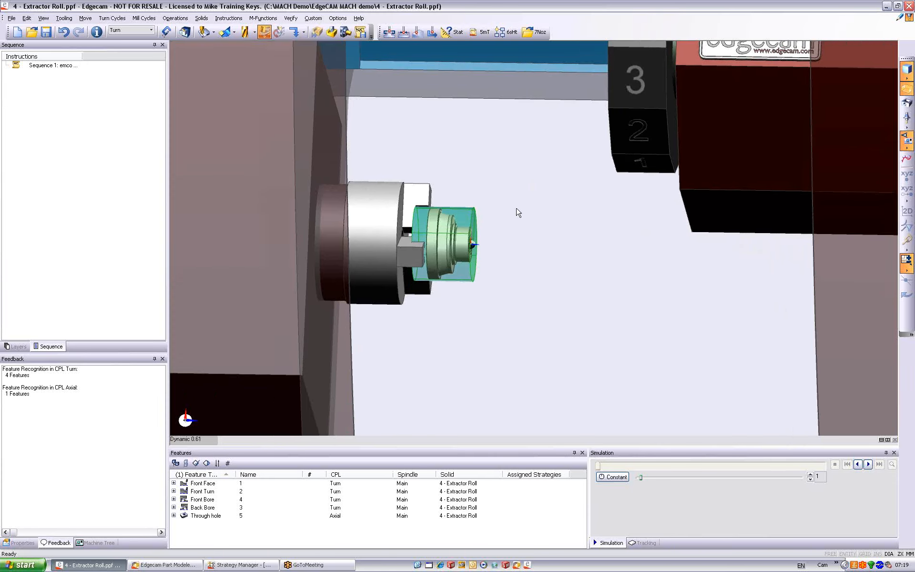
scroll(527, 218, "up", 2)
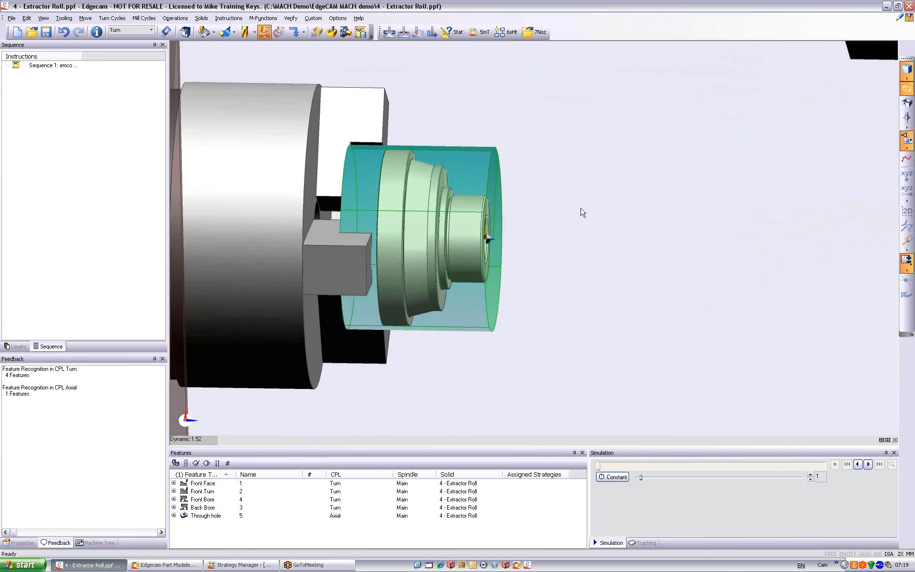
Hide the machine and the solid model and show the stock as wireframe, leaving the feature profiles in view
left_click(907, 90)
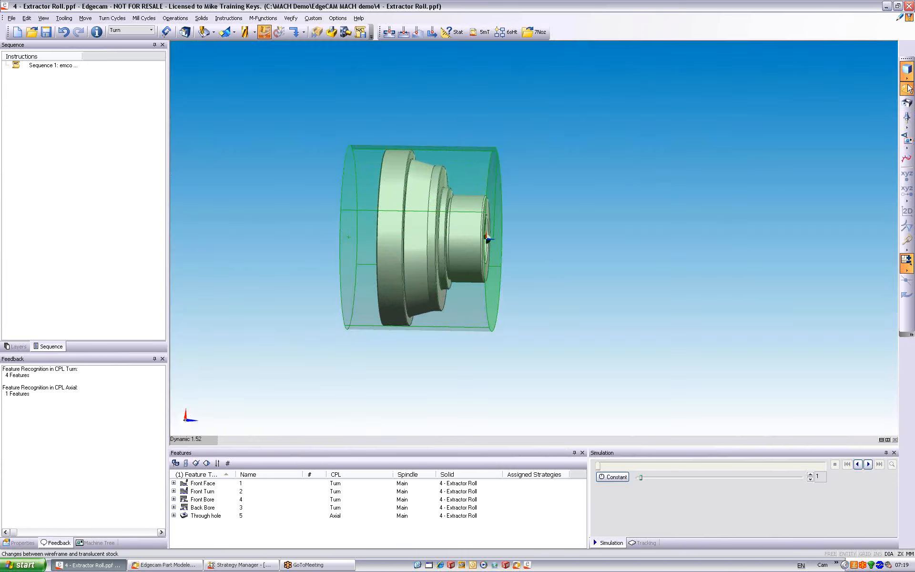
left_click(906, 91)
scroll(696, 224, "up", 1)
scroll(696, 222, "up", 1)
middle_click_drag(681, 229, 751, 203)
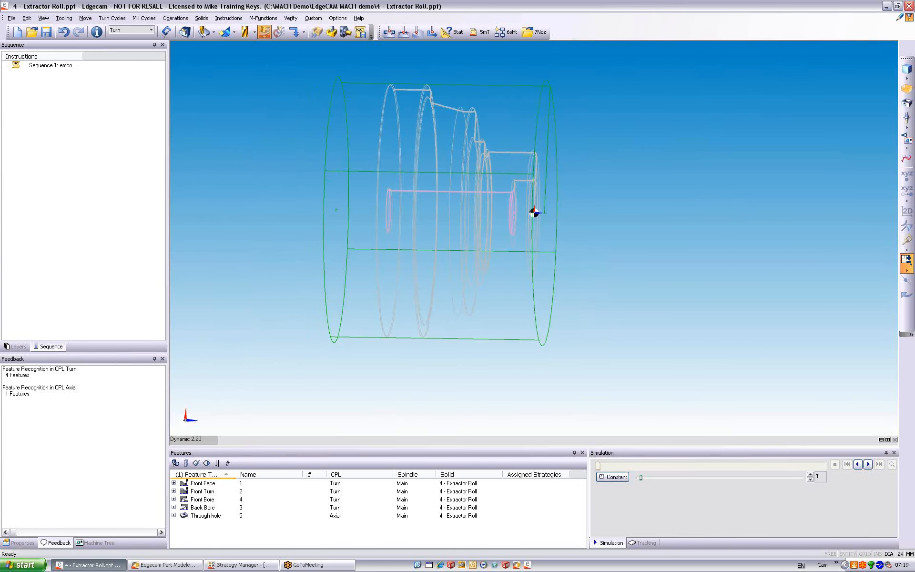
left_click(207, 483)
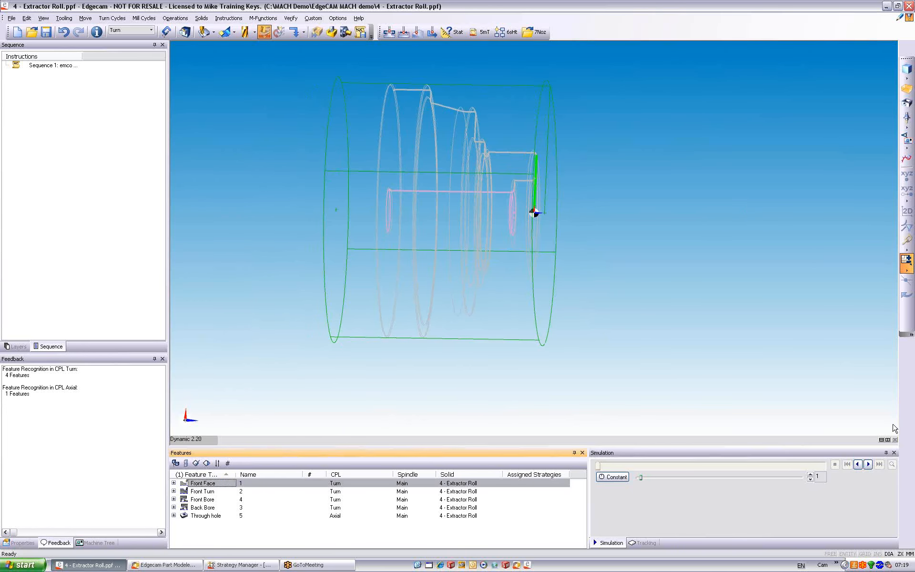
left_click(909, 450)
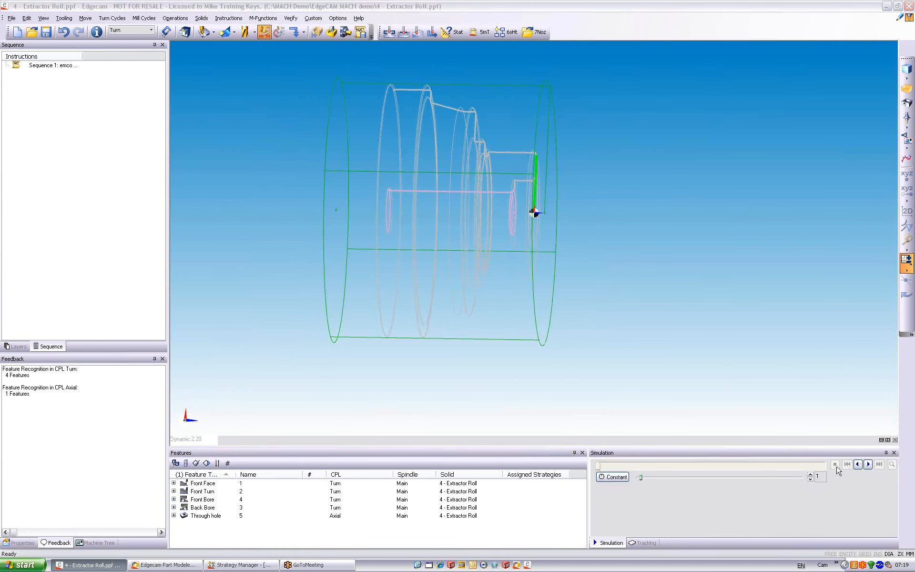
mouse_move(248, 449)
left_mouse_down()
mouse_move(159, 510)
mouse_move(281, 492)
mouse_move(234, 448)
left_mouse_up()
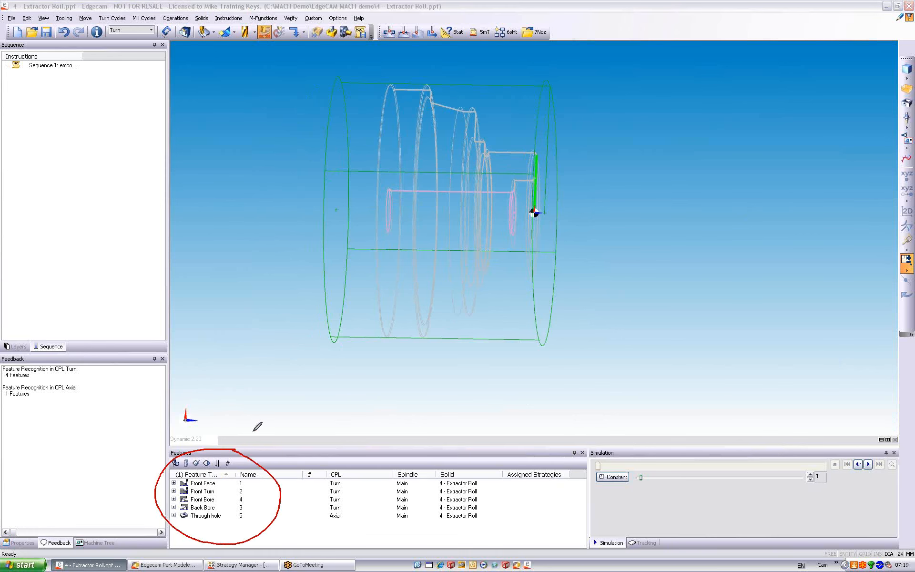
mouse_move(209, 483)
left_mouse_down()
mouse_move(215, 453)
mouse_move(413, 155)
mouse_move(480, 141)
mouse_move(465, 154)
left_mouse_up()
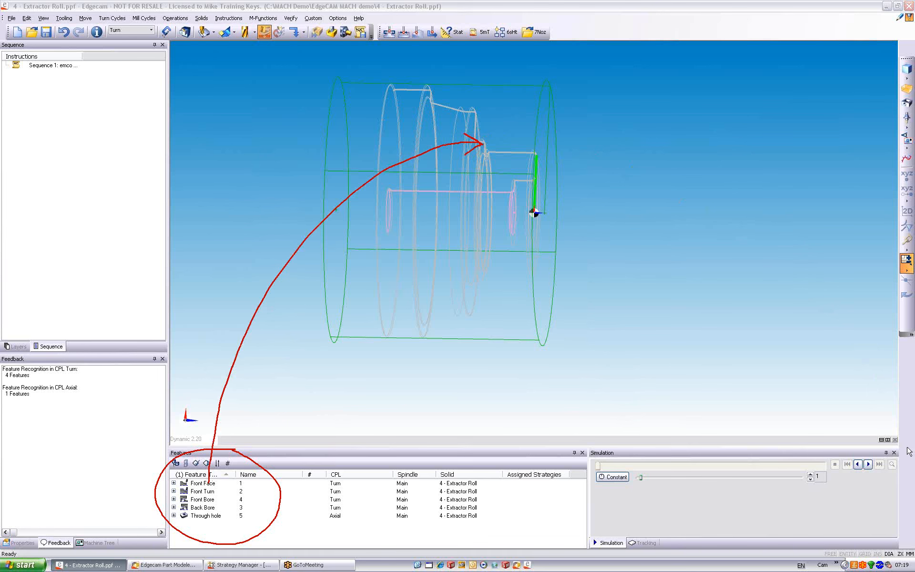
left_click(856, 513)
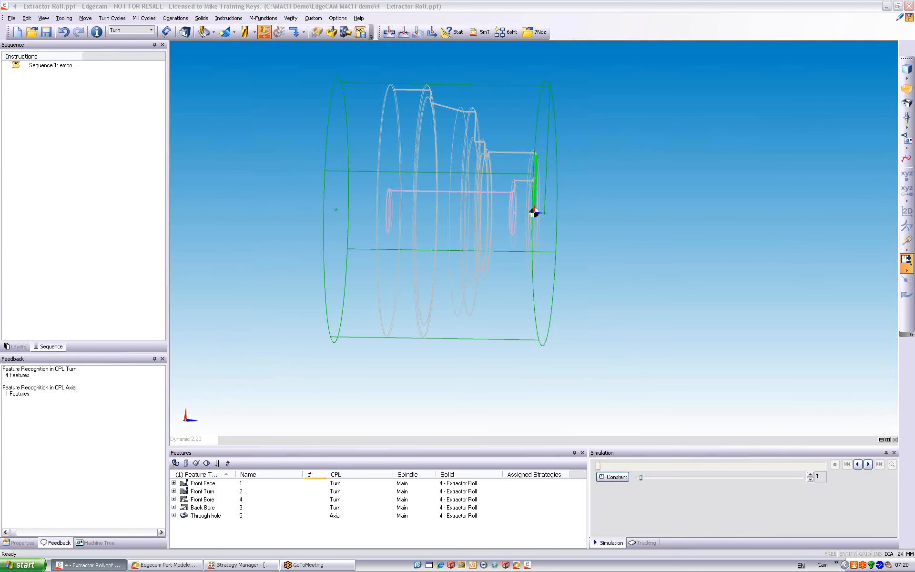
Highlight the Front Face, Front Turn, Front Bore, Back Bore and Through hole features one by one to examine their geometry
left_click(210, 484)
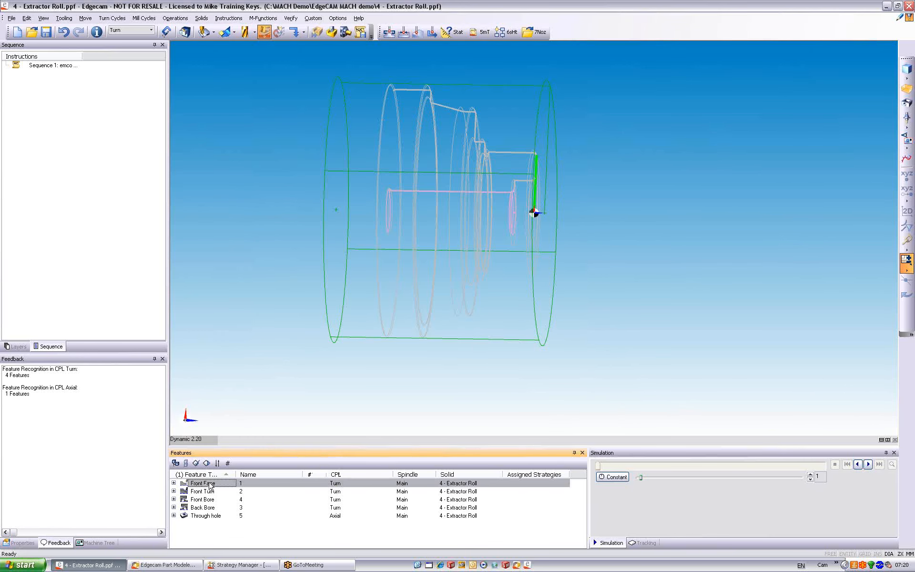
left_click(210, 491)
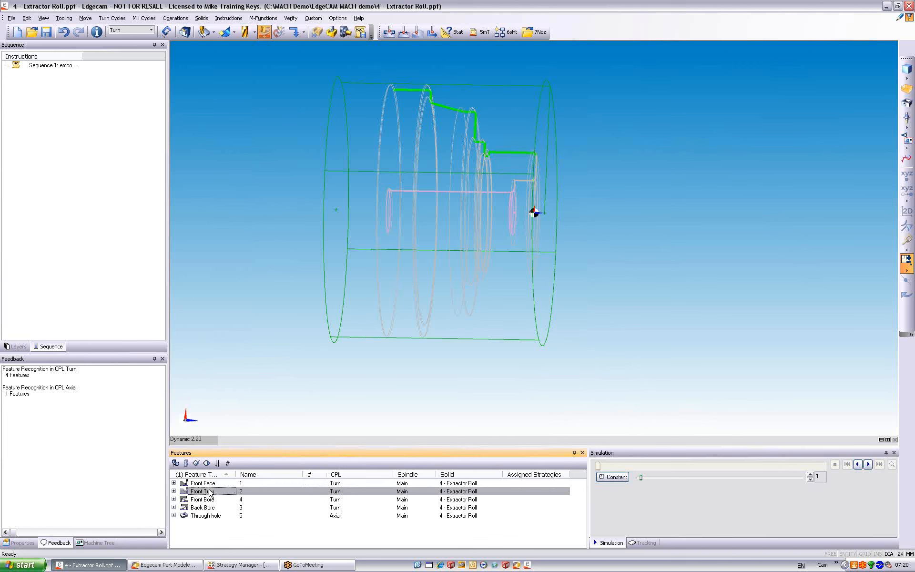
left_click(211, 500)
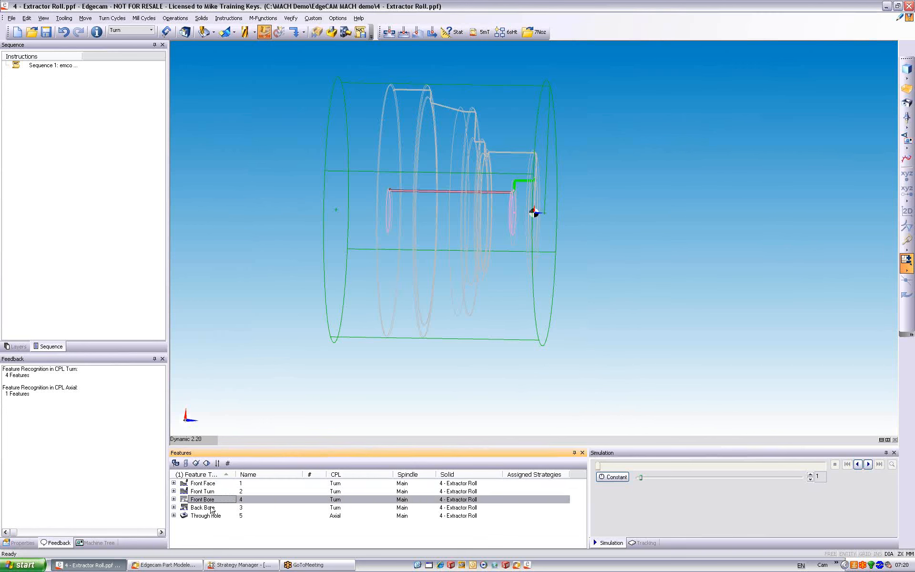
left_click(211, 508)
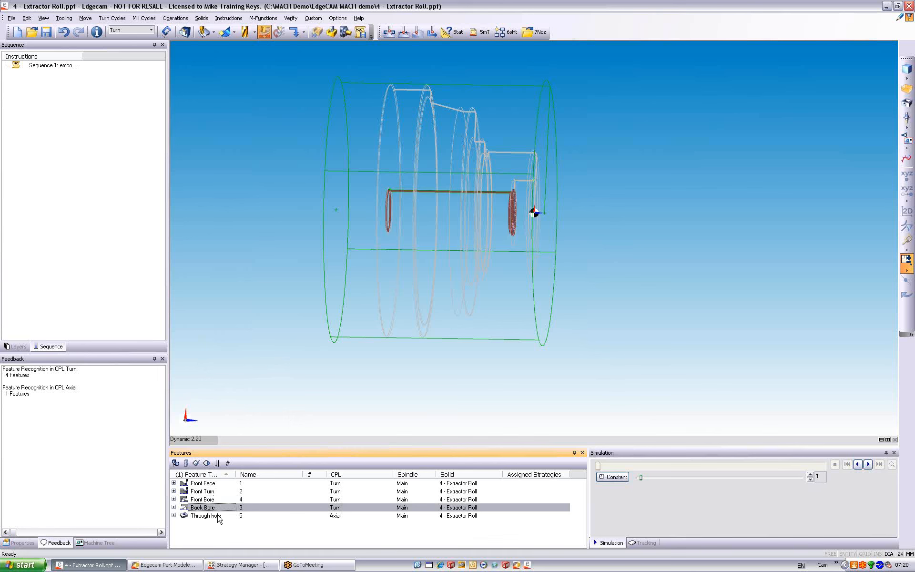
left_click(219, 517)
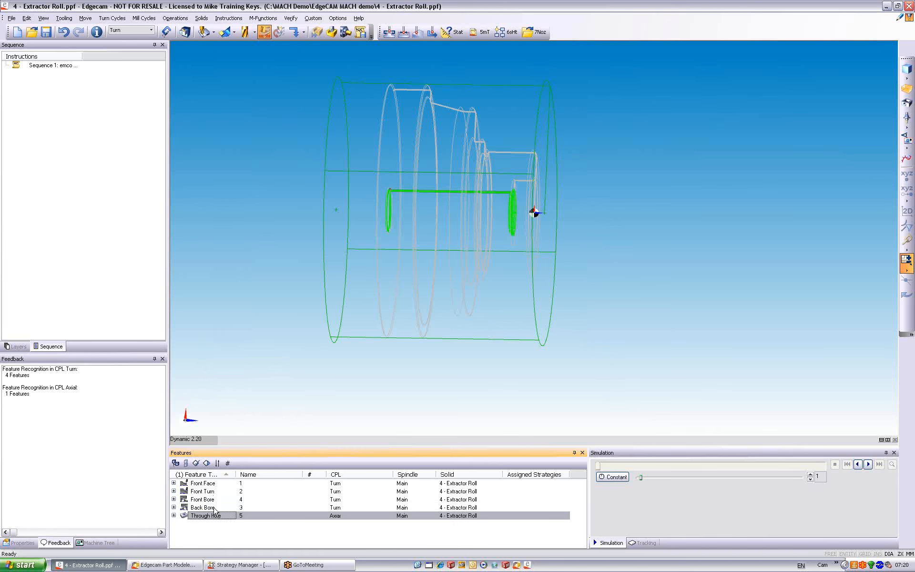
Delete the Back Bore feature and move Front Bore below Through hole in the machining order
left_click(215, 509)
right_click(215, 508)
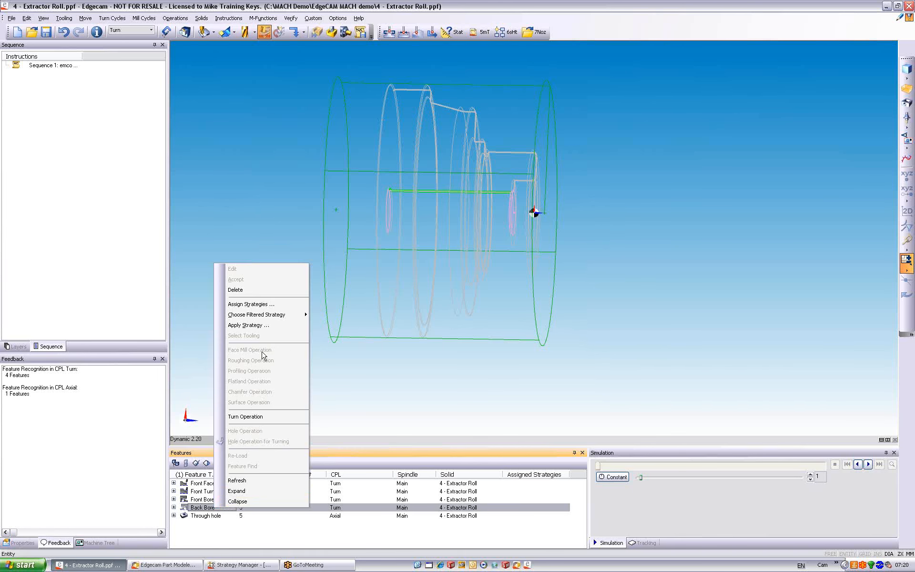
left_click(261, 291)
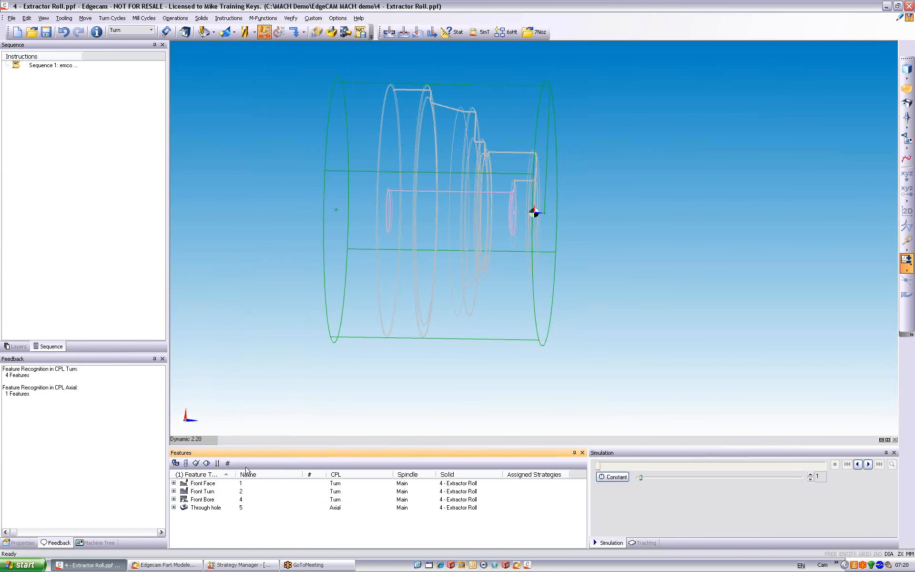
left_click(204, 501)
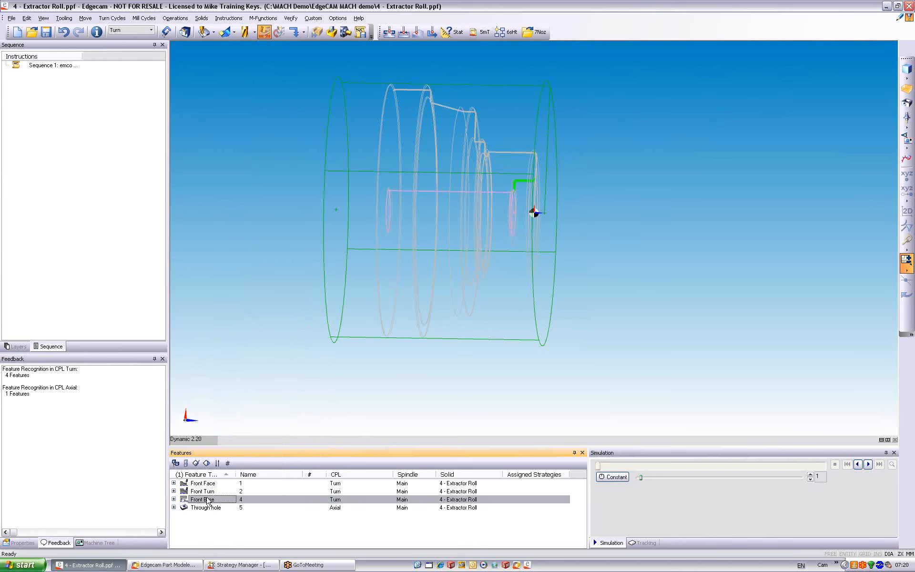
left_click_drag(206, 501, 210, 513)
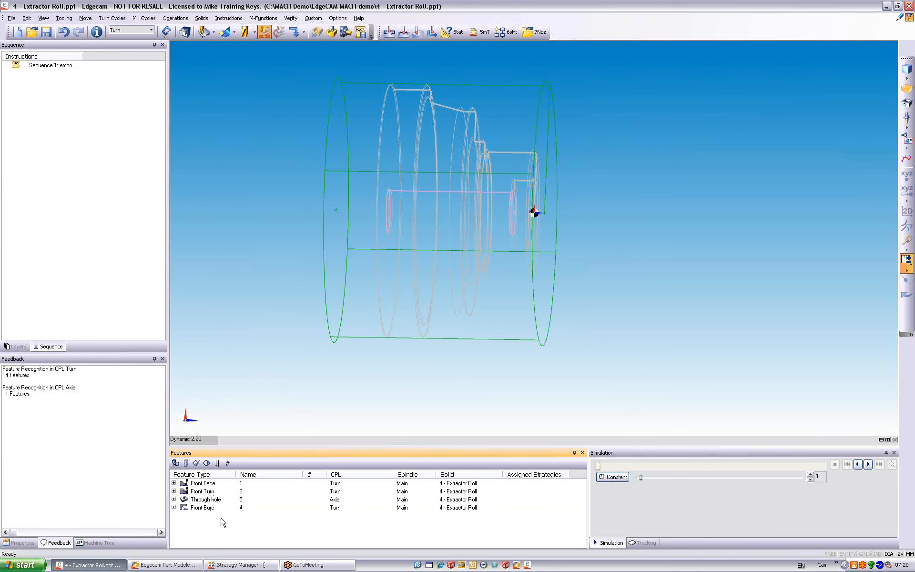
Check the feature order, number the four features in that order and assign the Mill Turn machining strategies to them
left_click(211, 483)
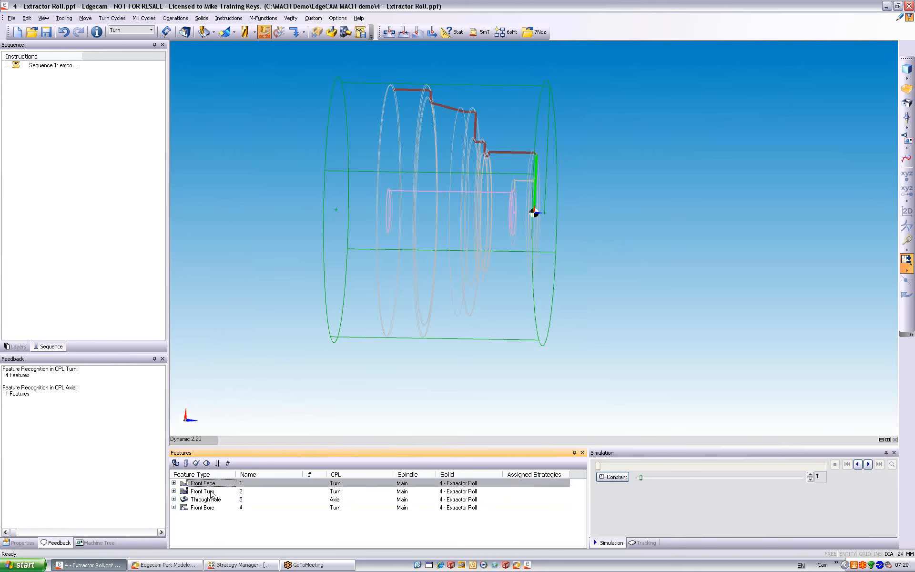
left_click(212, 491)
left_click(213, 499)
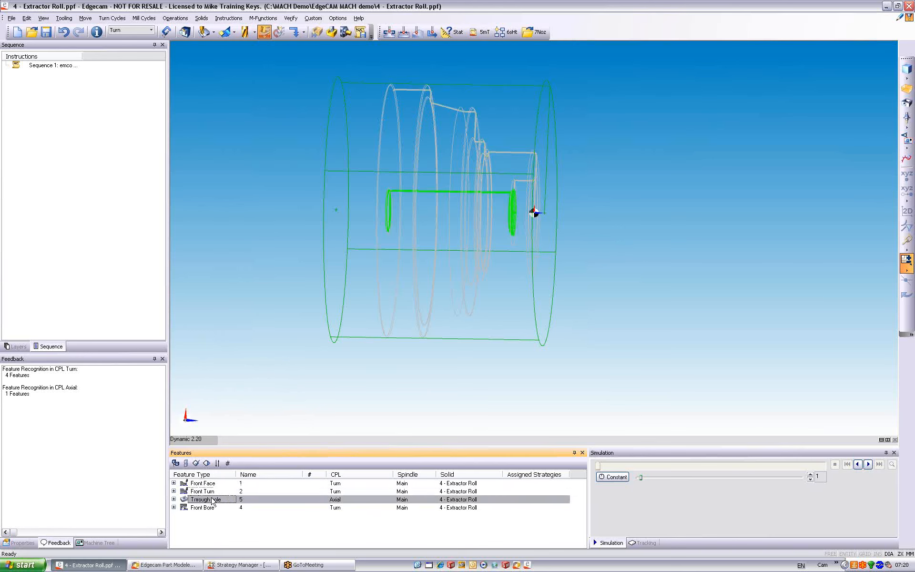
left_click(212, 507)
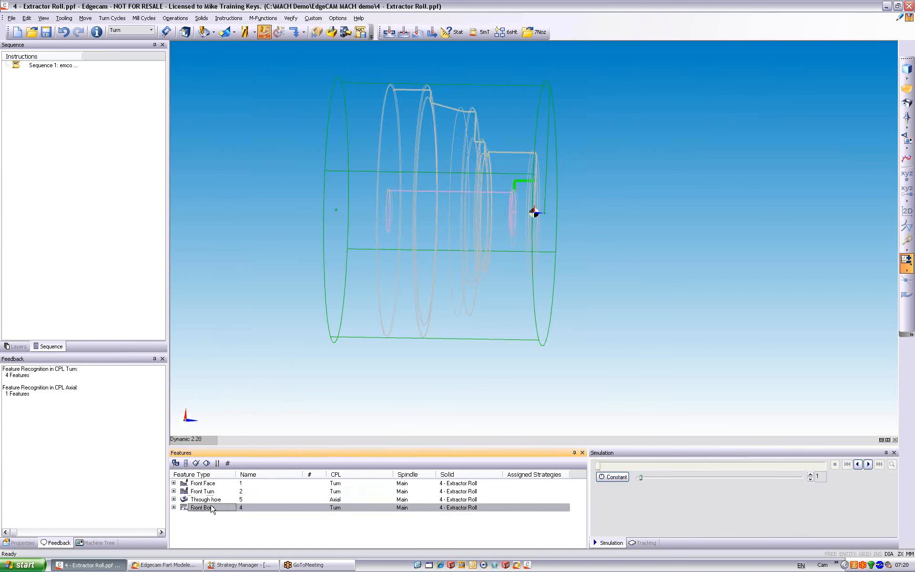
left_click(229, 464)
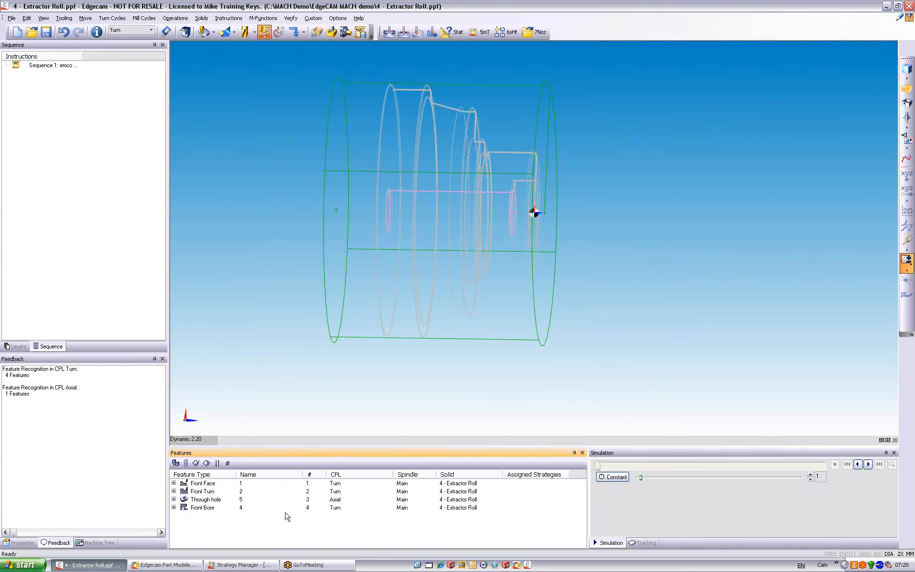
left_click(196, 463)
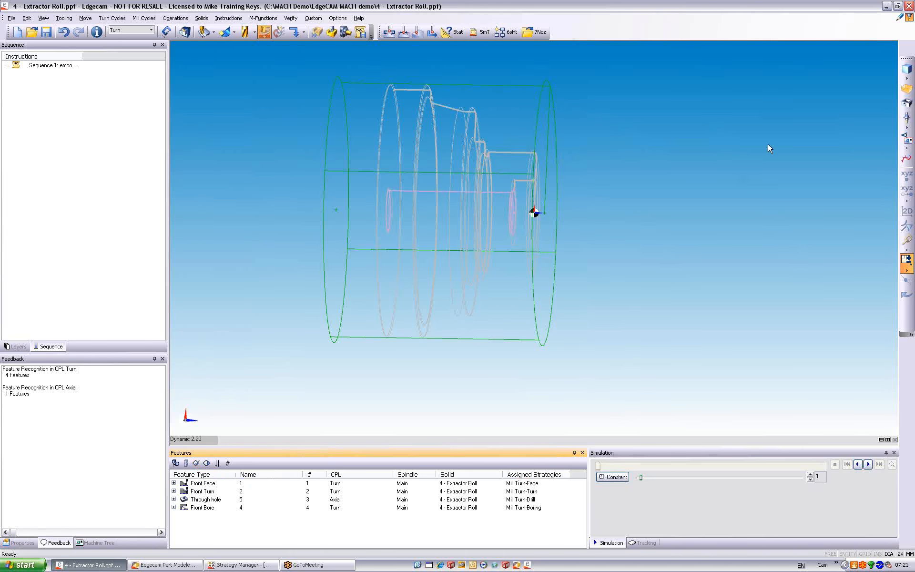
Show the solid model, the machine and the translucent stock again
left_click(906, 69)
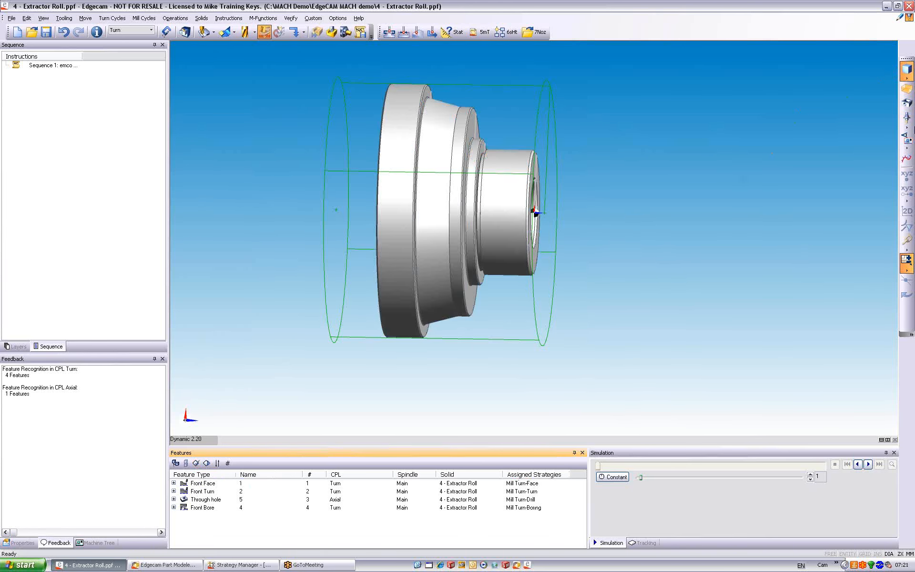
left_click(906, 138)
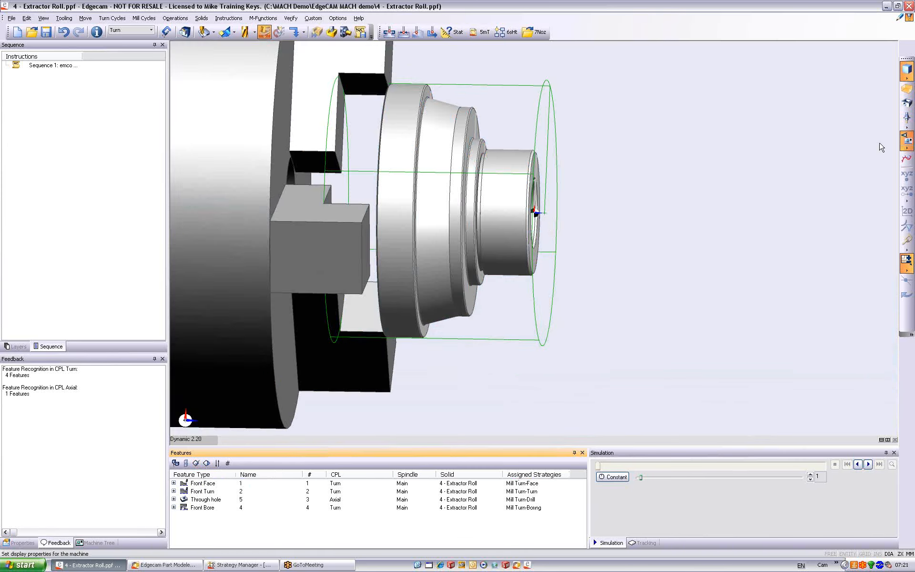
left_click(906, 89)
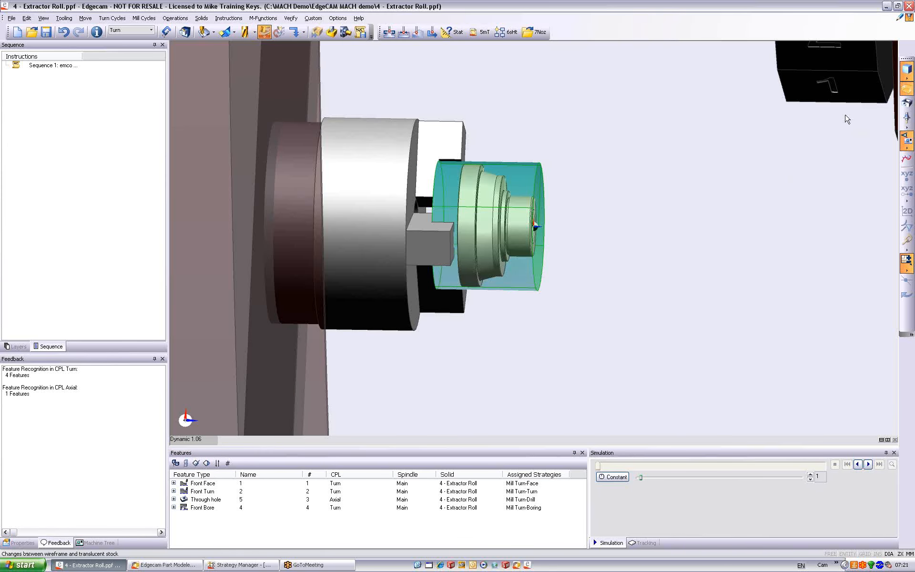
Apply the assigned strategies to all four features and open the resulting sequence in the maximised machine simulator
left_click(206, 463)
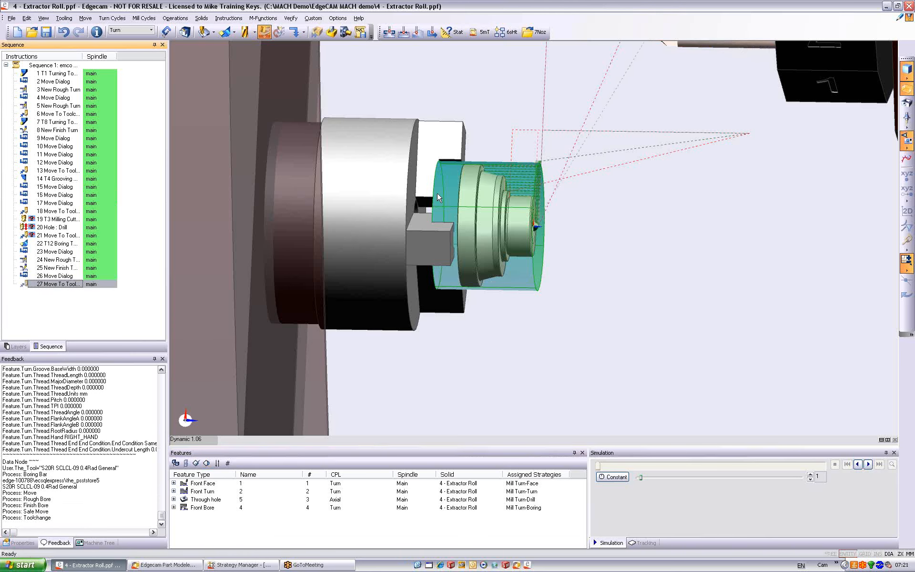
left_click(331, 32)
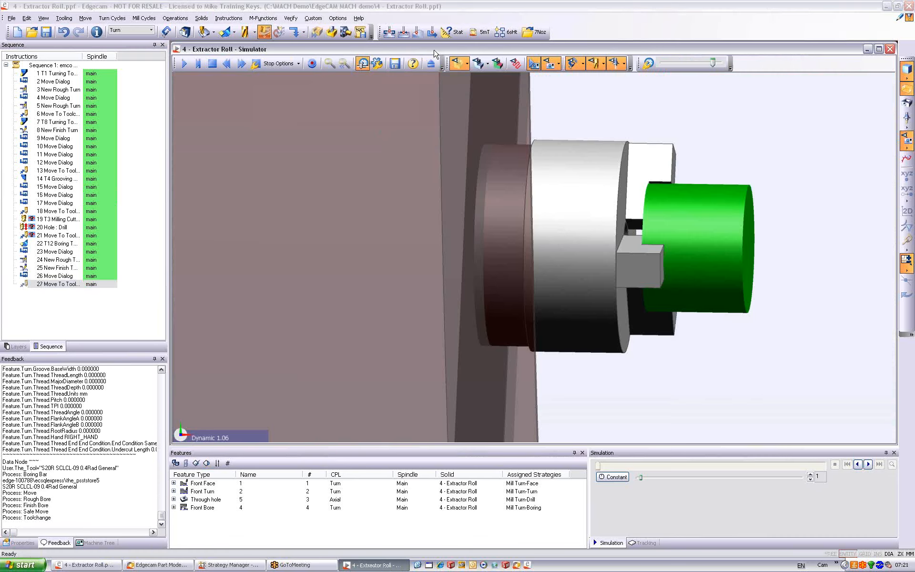
double_click(435, 48)
middle_click_drag(424, 144, 264, 149)
scroll(264, 149, "down", 3)
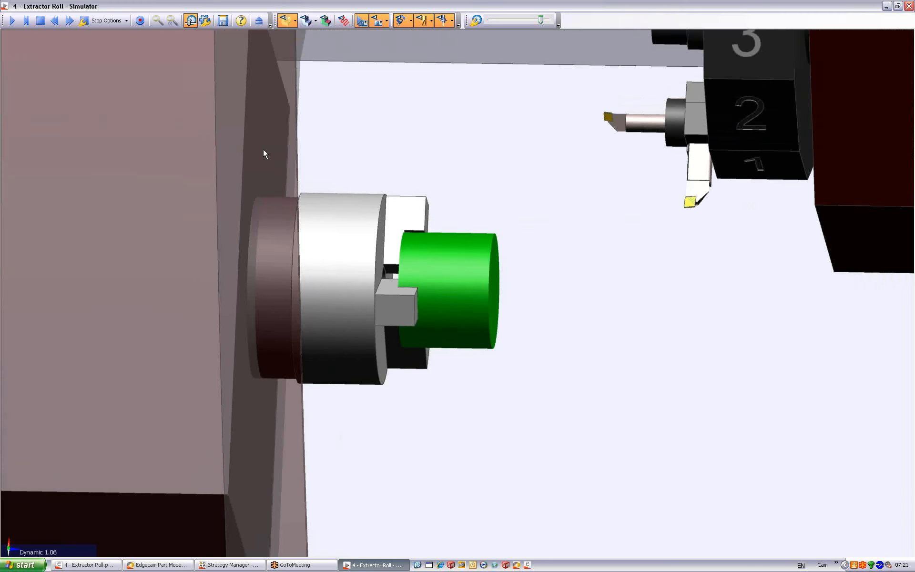
scroll(265, 148, "down", 1)
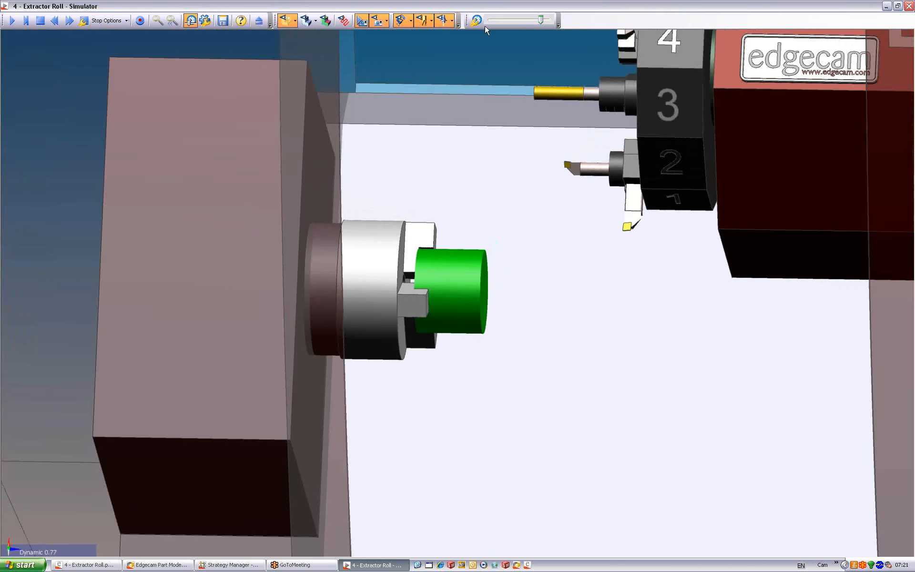
Run the simulation at a reduced speed, using the Turn view and an angled view to examine the facing and turning passes
left_click_drag(540, 22, 518, 23)
left_click(12, 21)
left_click(75, 549)
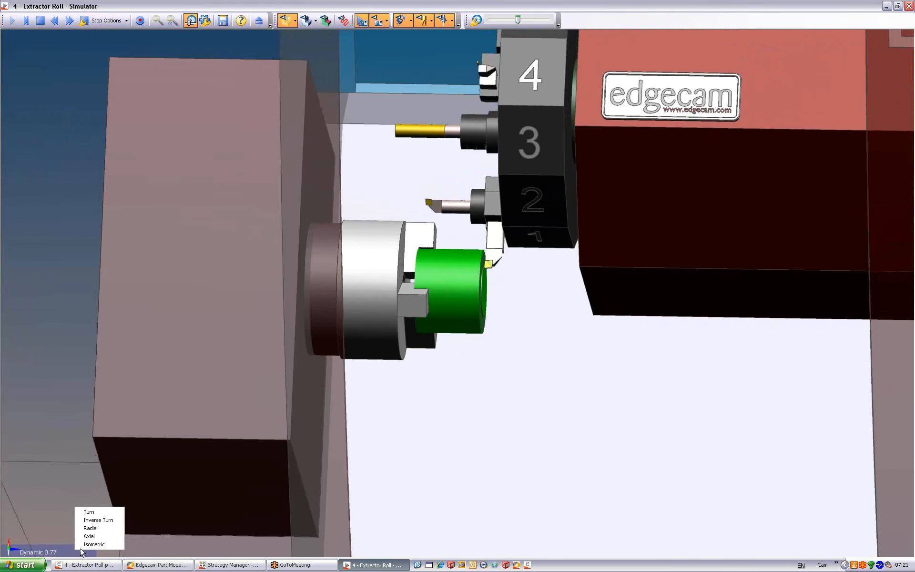
left_click(91, 511)
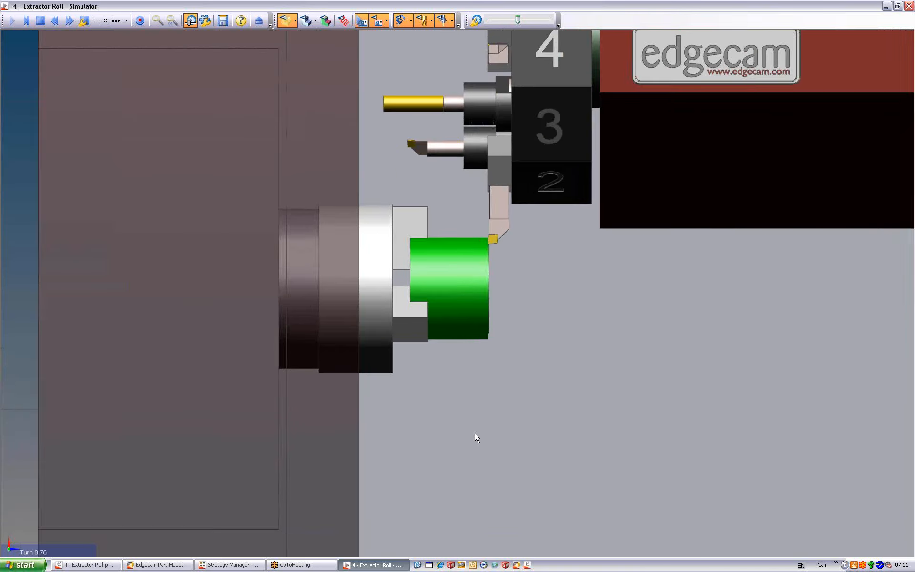
scroll(477, 437, "up", 4)
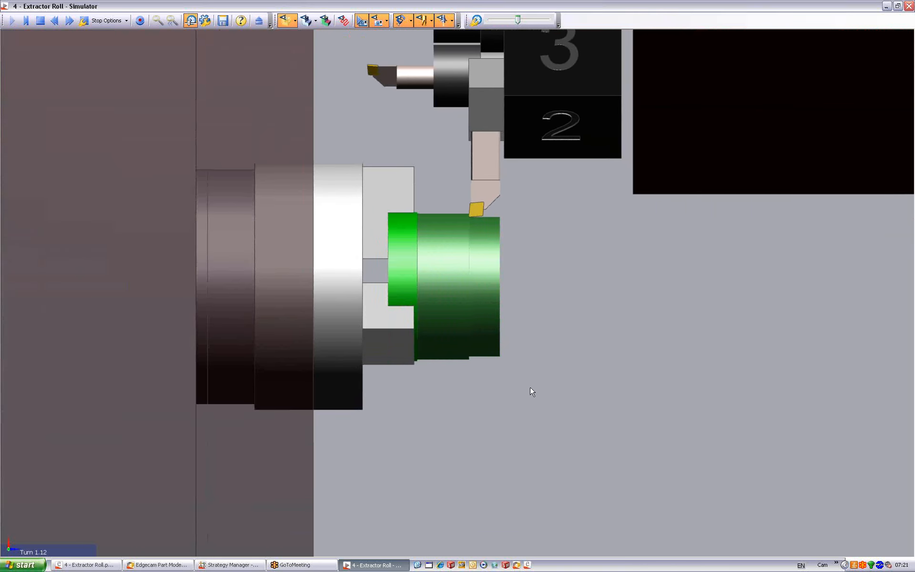
middle_click_drag(549, 376, 524, 370)
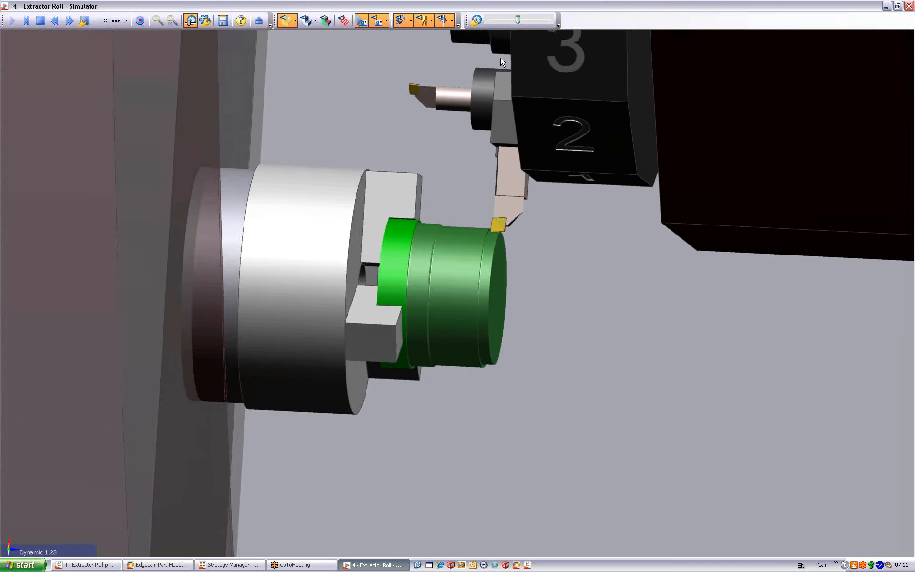
Slow the simulation right down and show the part in Three Quarter Turn View to examine the bore being machined
mouse_move(517, 19)
left_mouse_down()
mouse_move(535, 24)
mouse_move(522, 24)
left_mouse_up()
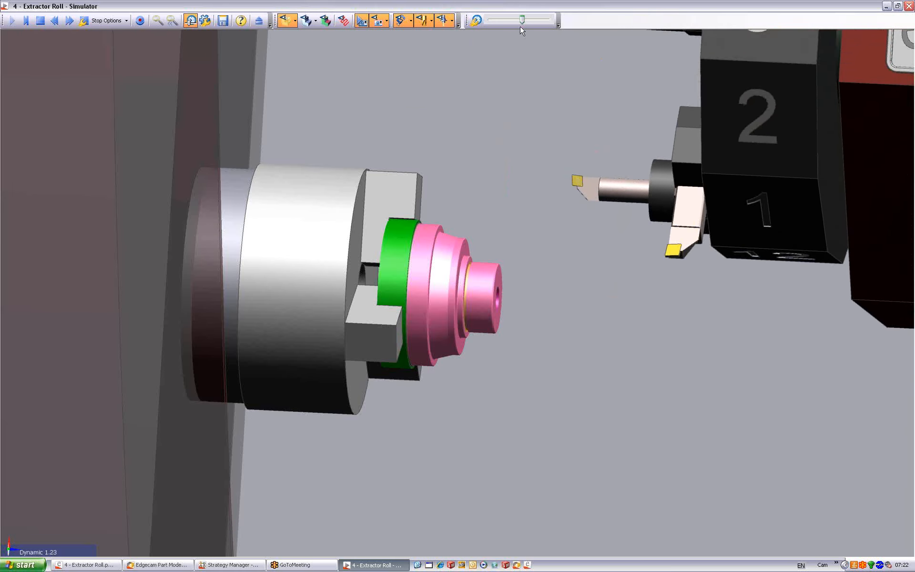
left_click_drag(522, 20, 494, 20)
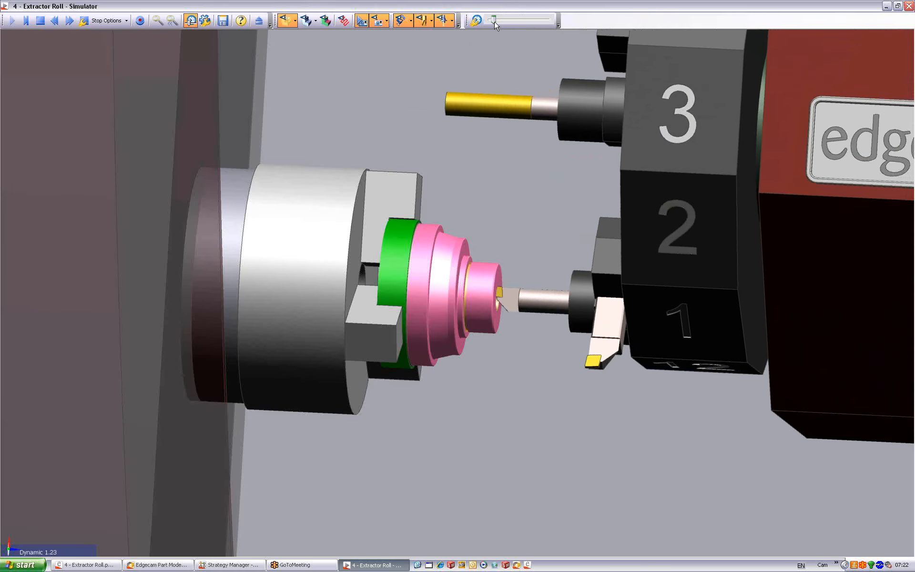
scroll(472, 140, "up", 5)
right_click(479, 130)
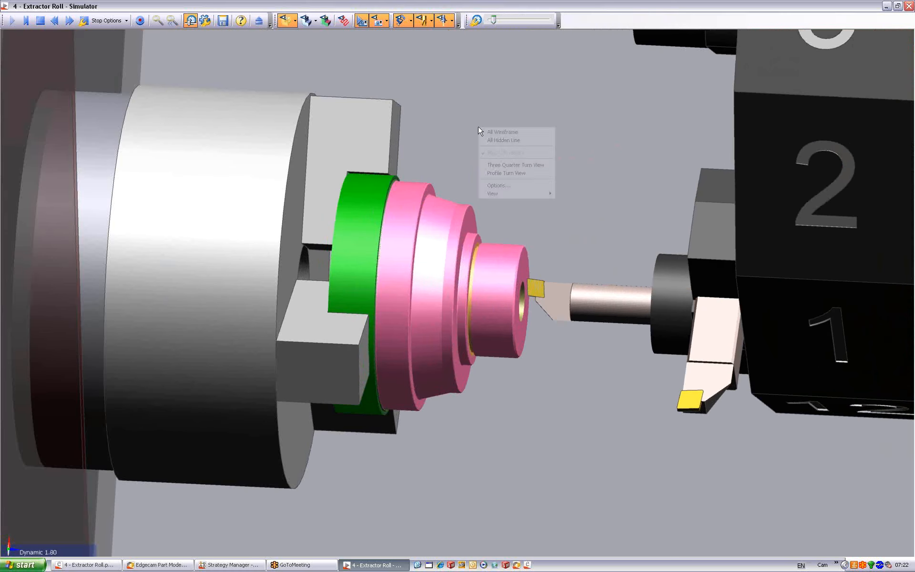
left_click(495, 165)
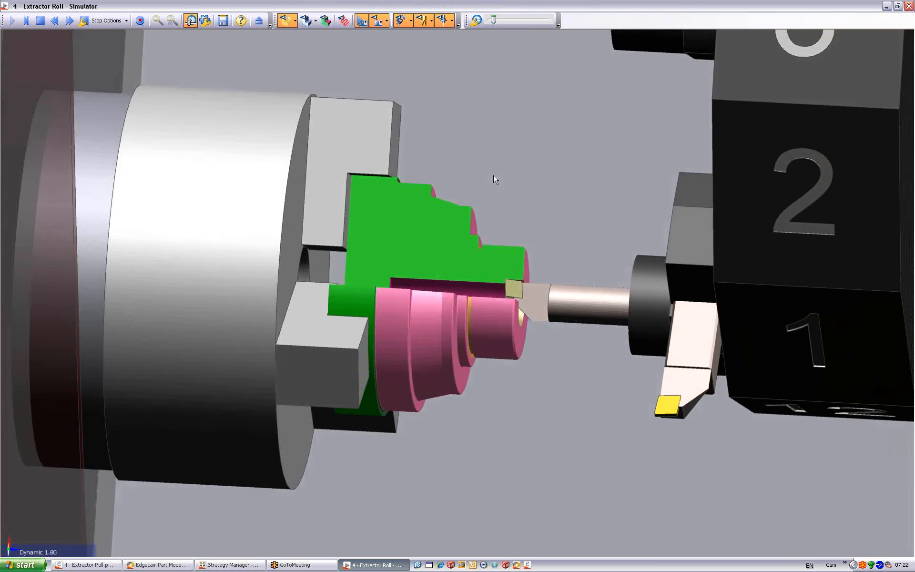
scroll(487, 193, "up", 5)
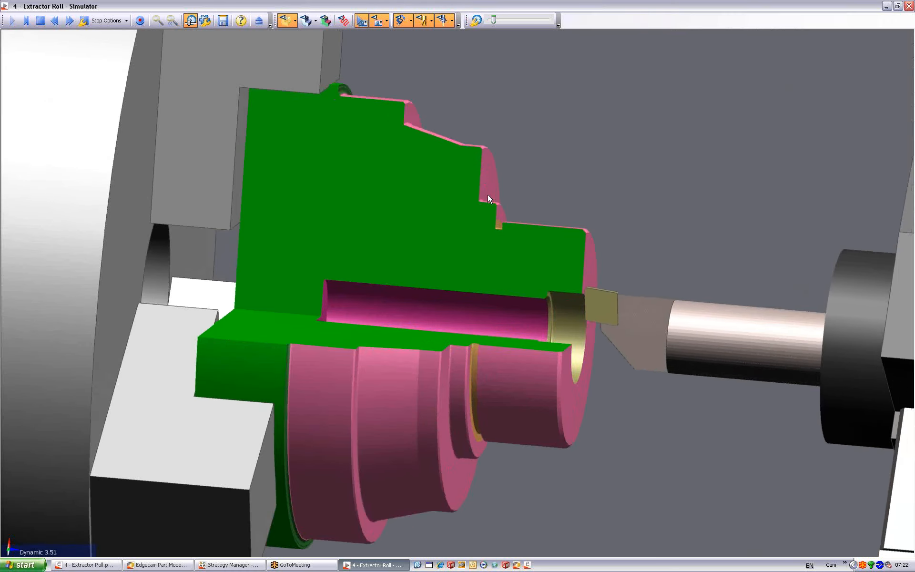
scroll(488, 195, "down", 5)
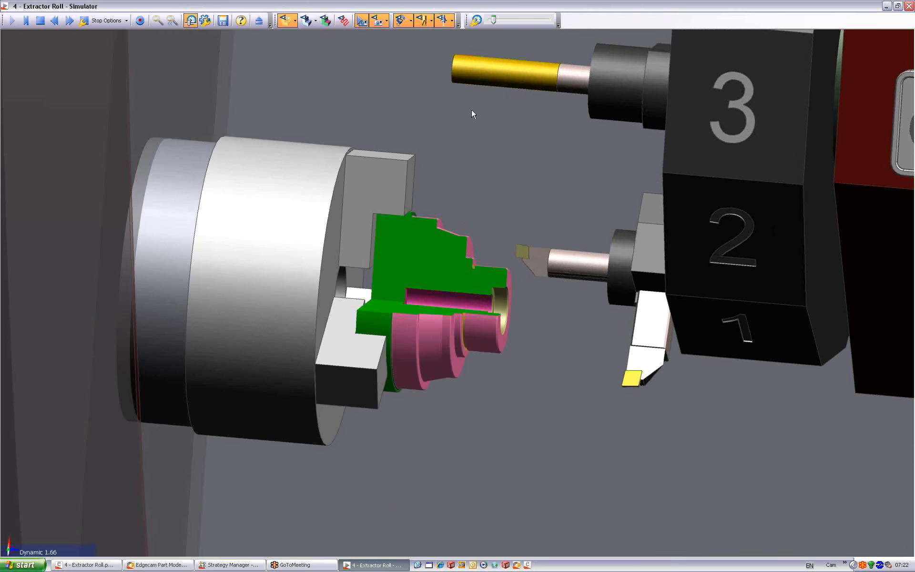
Exit the simulator and start a new part without saving the changes to 4 - Extractor Roll.ppf
left_click(258, 20)
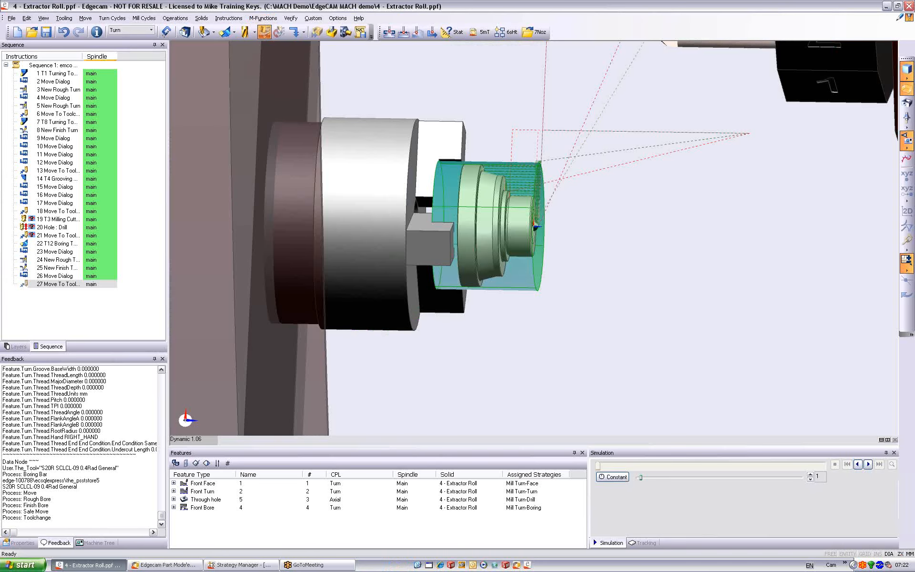
left_click(18, 32)
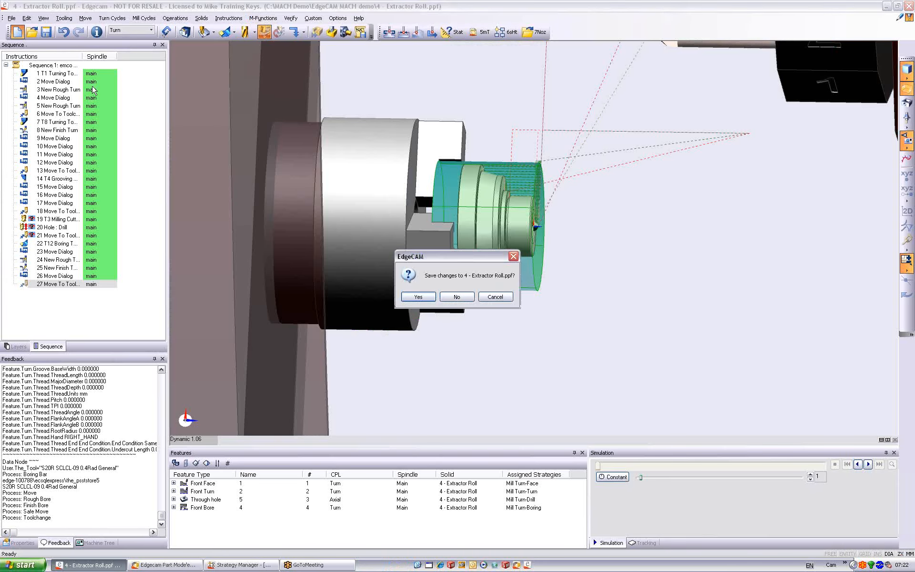
left_click(457, 297)
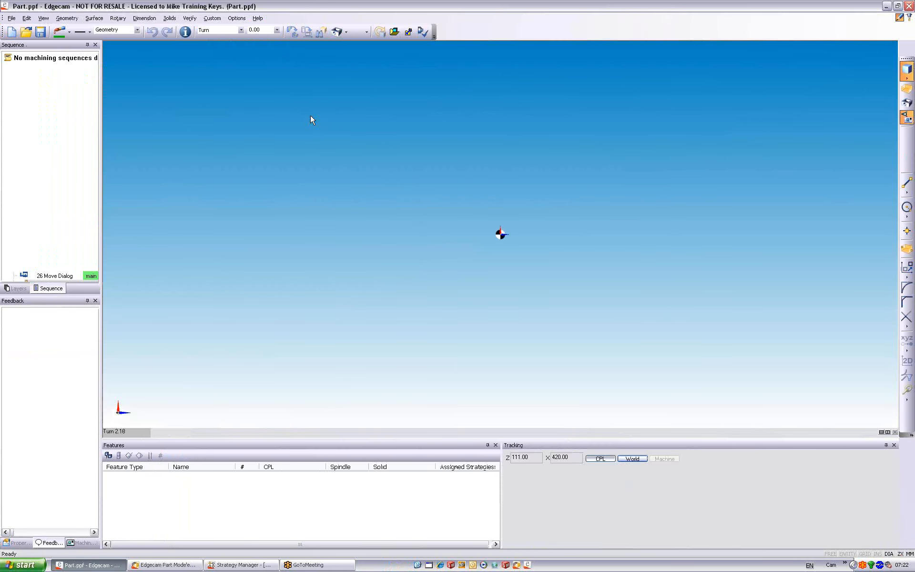
Open 4a - Extractor Roll.pmod from the EdgeCAM MACH demo folder
left_click(26, 31)
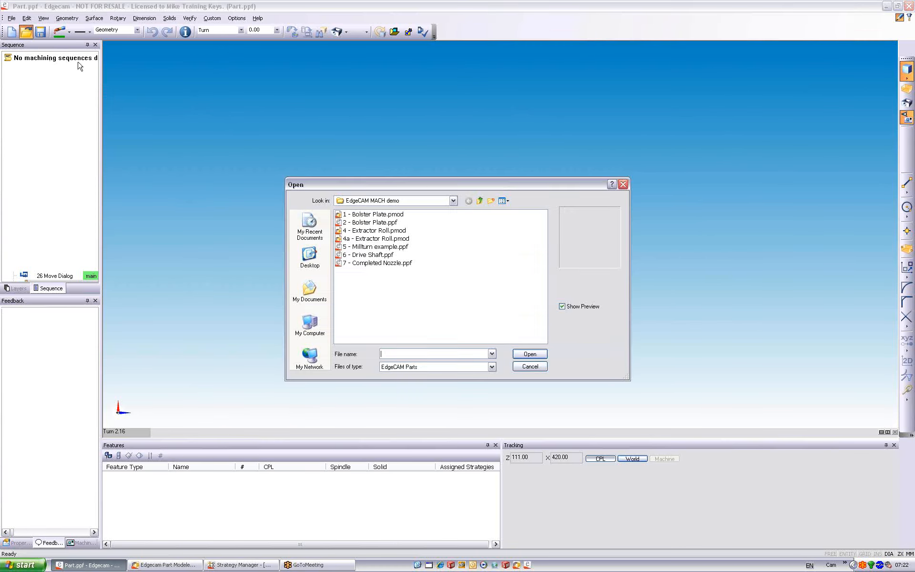
left_click(379, 232)
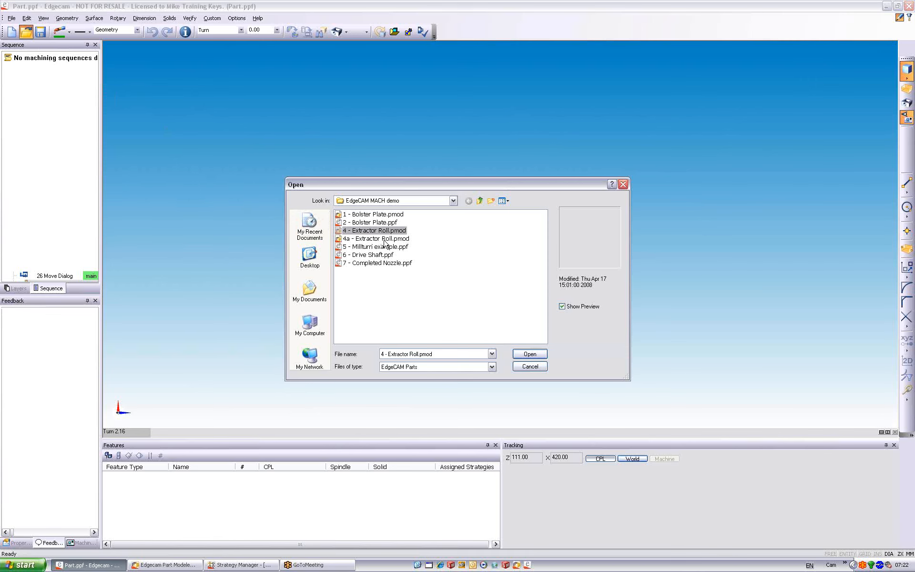
left_click(384, 240)
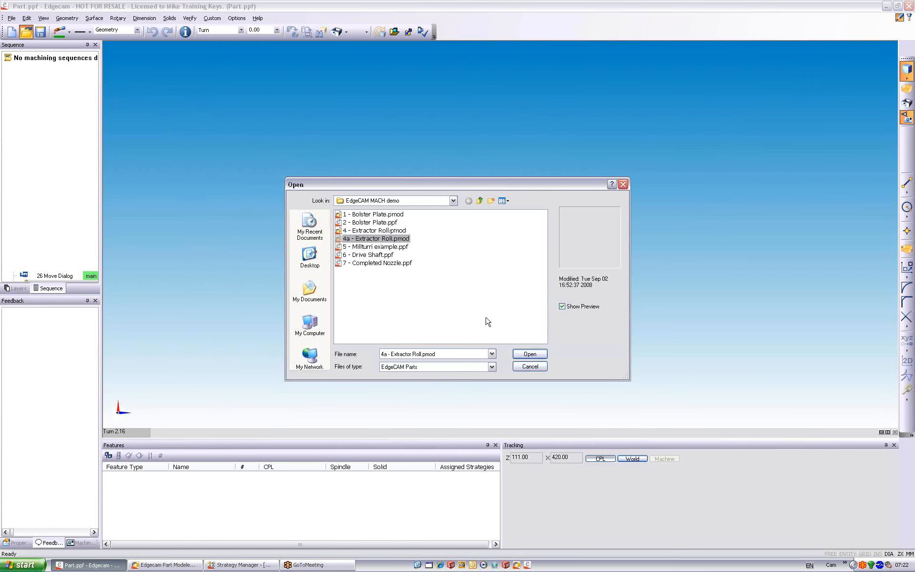
left_click(530, 354)
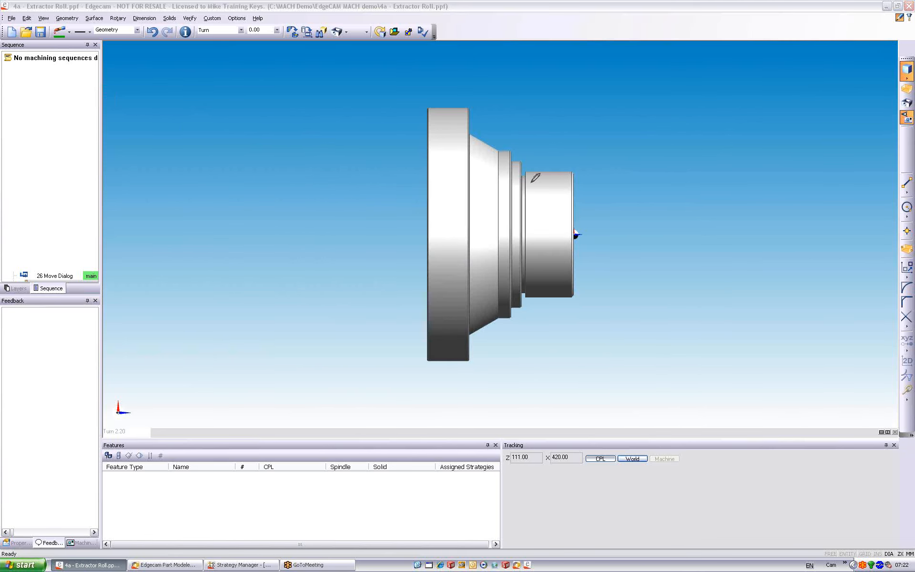
Circle the roll's tapered section and its front diameters in red to examine their shape, and clear the markings
mouse_move(499, 118)
left_mouse_down()
mouse_move(453, 125)
mouse_move(514, 149)
mouse_move(500, 113)
left_mouse_up()
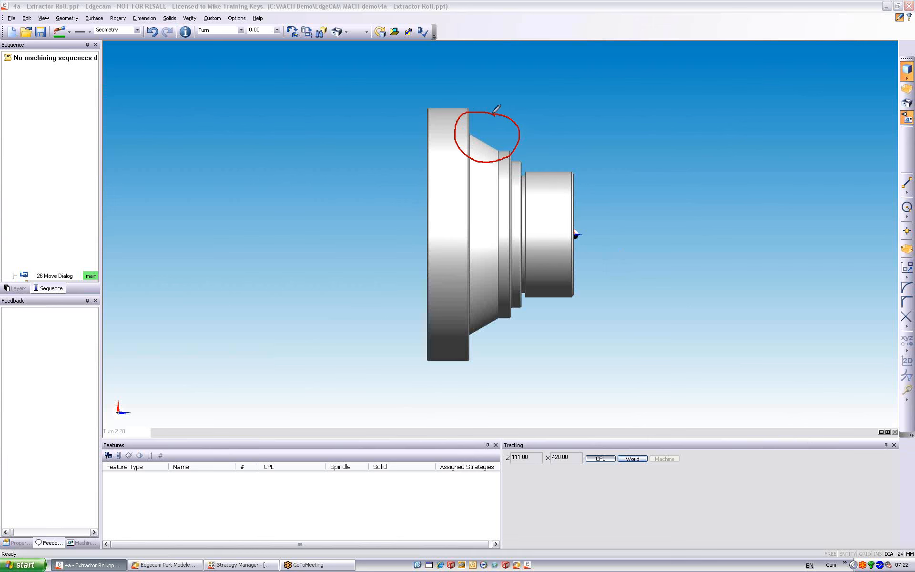
mouse_move(555, 141)
left_mouse_down()
mouse_move(516, 133)
mouse_move(547, 191)
mouse_move(572, 144)
mouse_move(554, 140)
left_mouse_up()
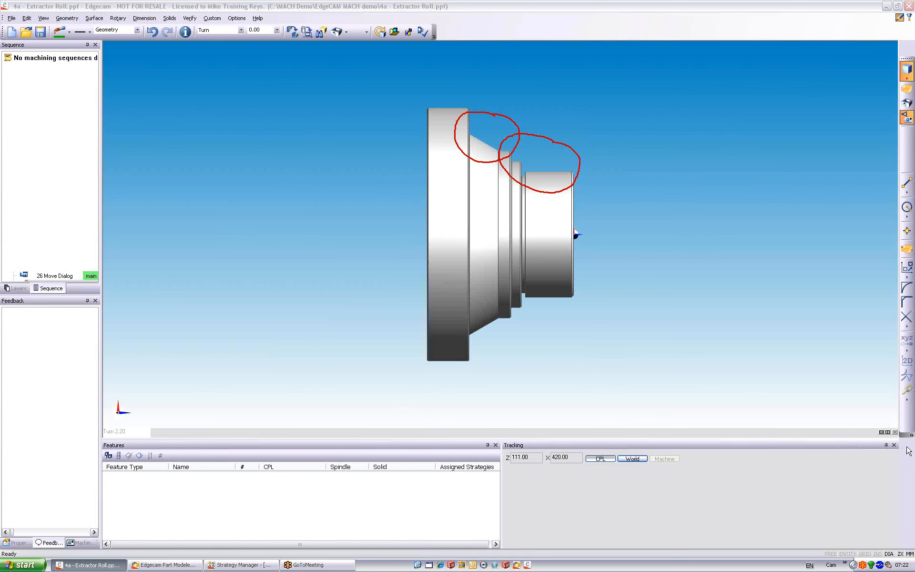
left_click(879, 521)
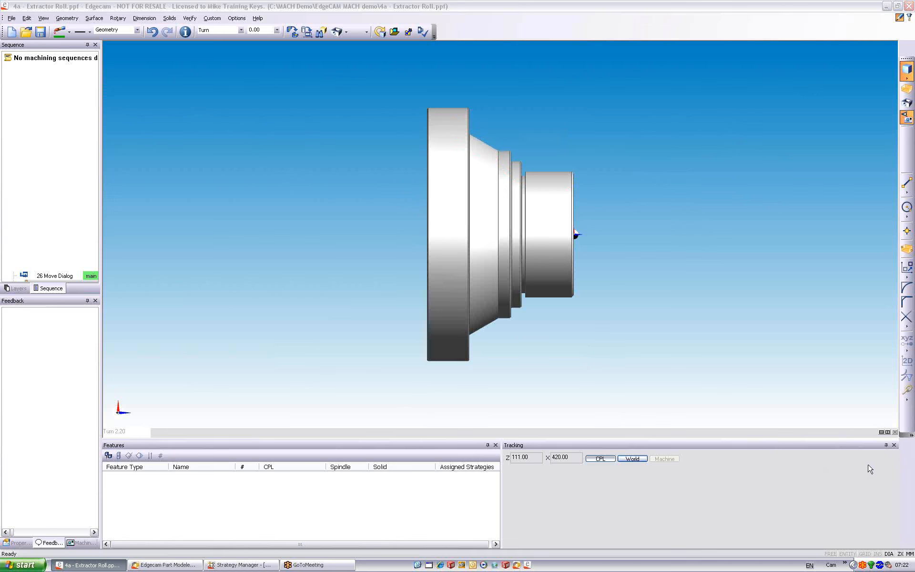
Find the turn and axial mill features and create automatic cylinder stock with start extension 25, end extension 5 and radius extension 3
scroll(705, 329, "up", 1)
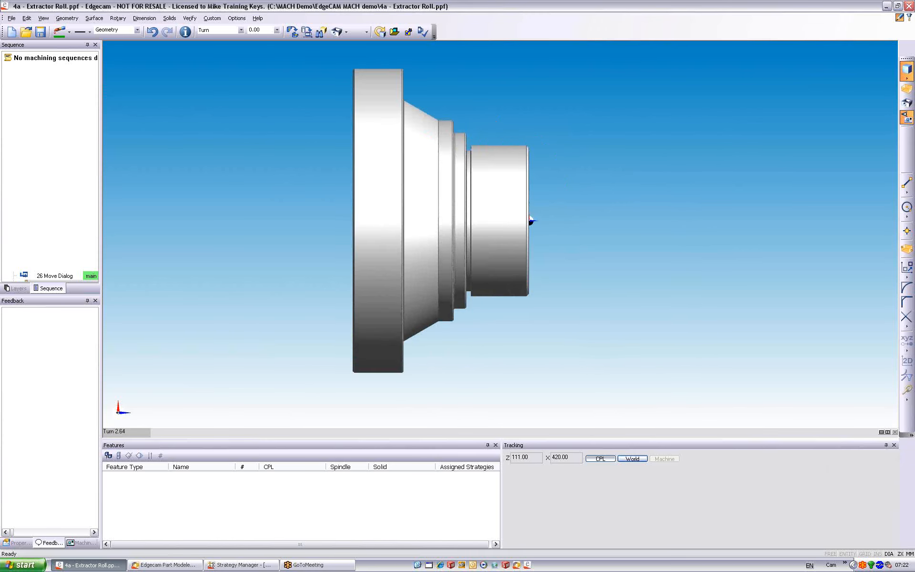
middle_click_drag(655, 278, 671, 295)
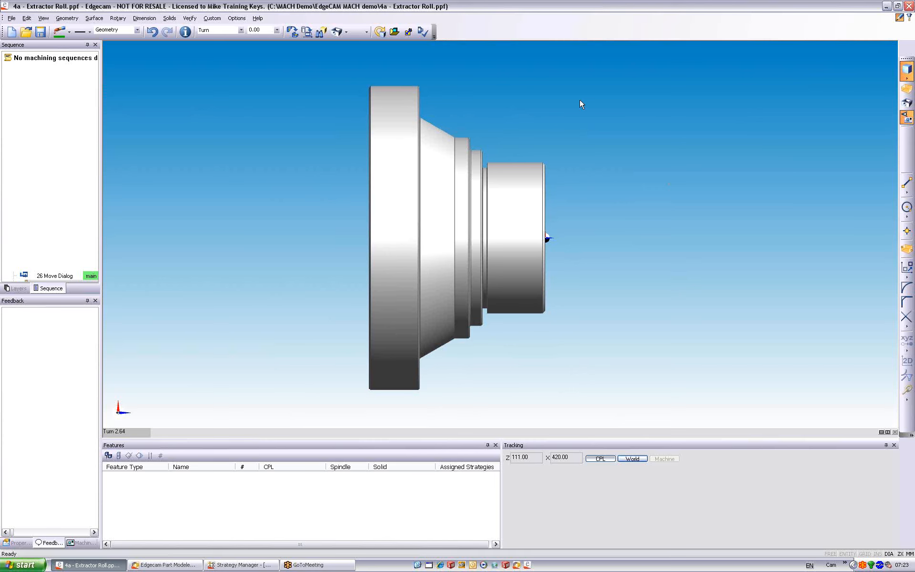
left_click(424, 31)
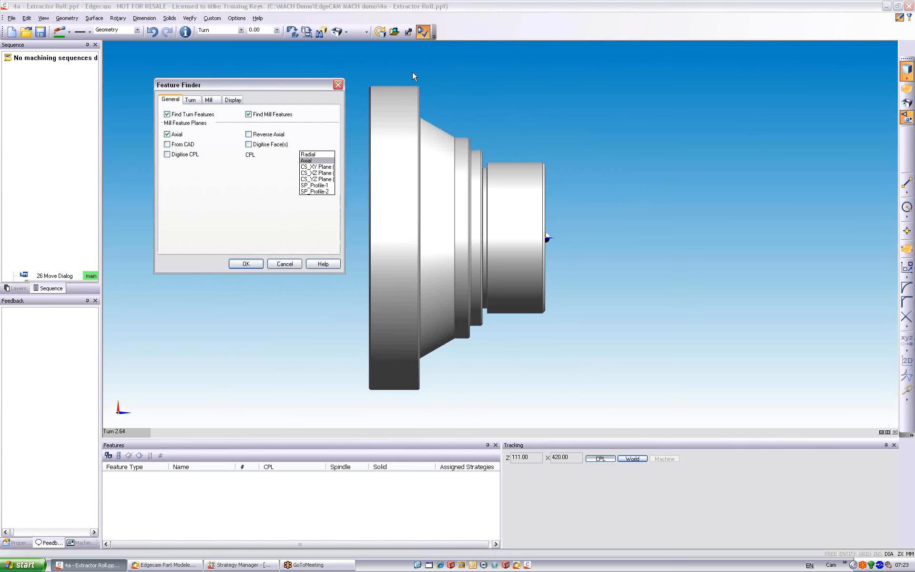
left_click(246, 264)
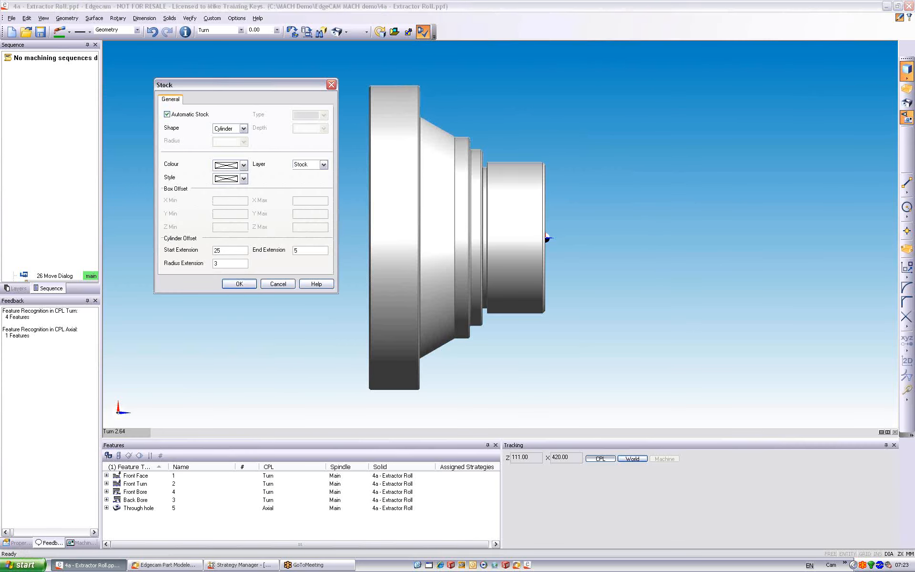
left_click(247, 285)
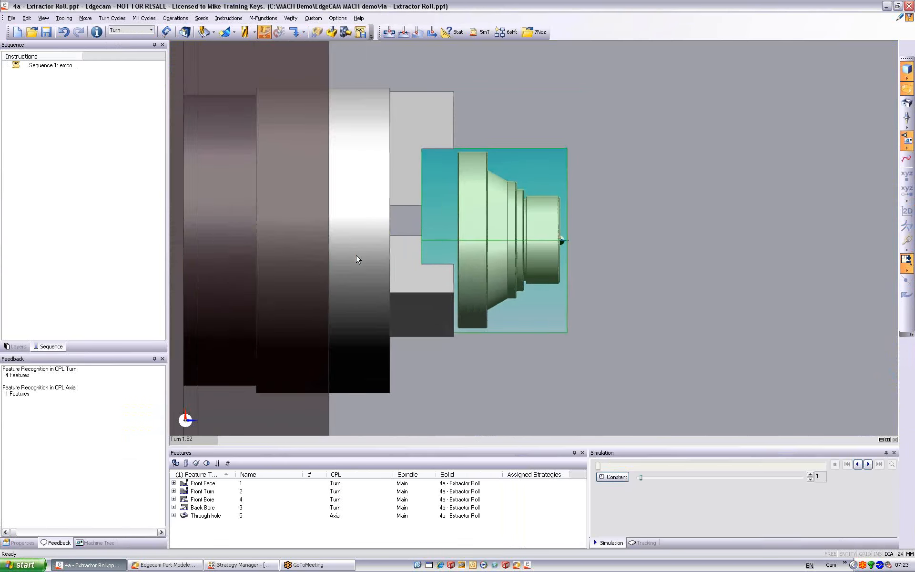
Highlight the Front Face, Front Turn and Front Bore features one by one, and hide the solid model and translucent stock
left_click(202, 484)
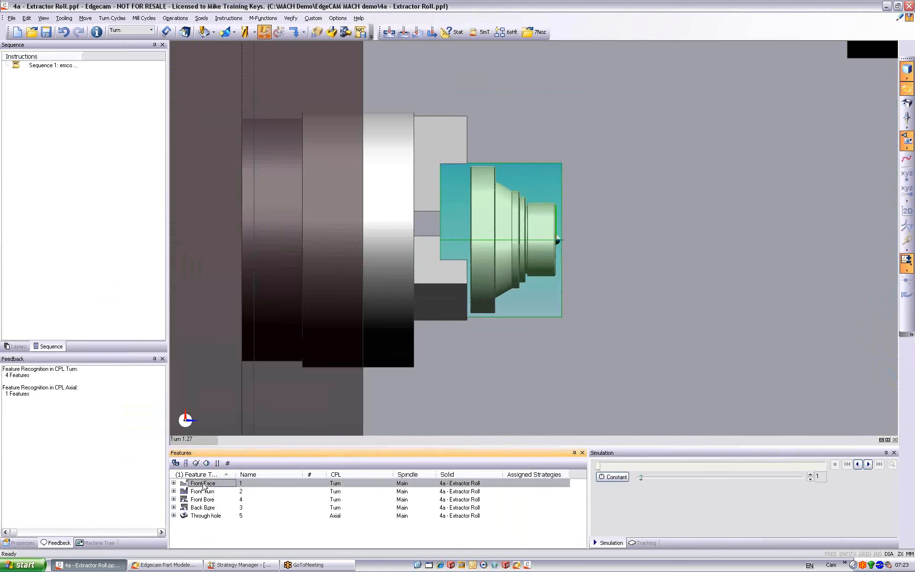
left_click(202, 491)
left_click(204, 501)
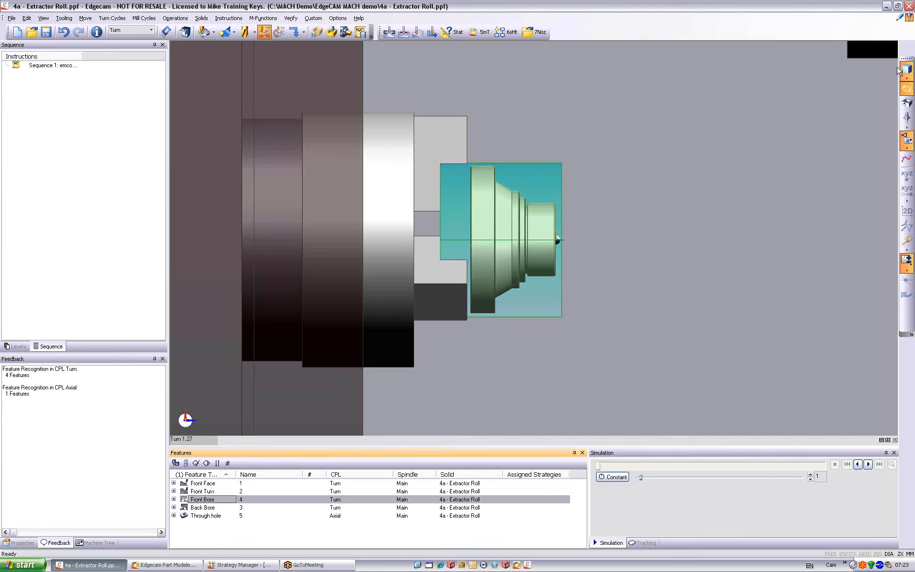
left_click(907, 88)
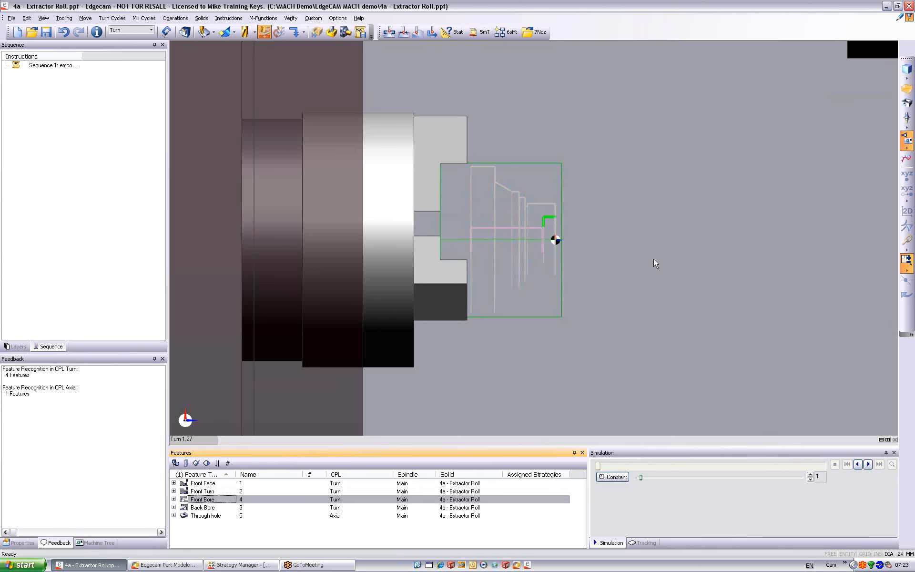
Delete the Back Bore feature from the revised extractor roll
left_click(203, 508)
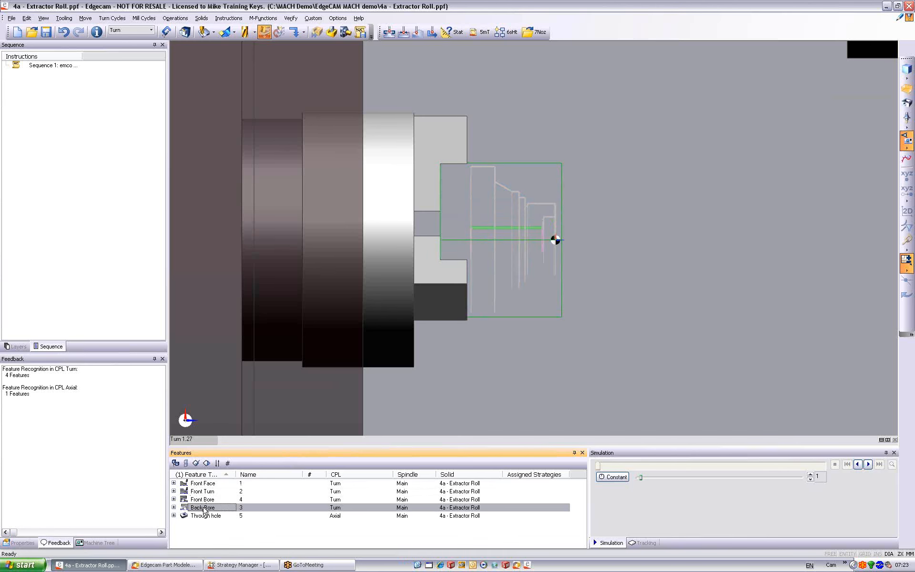
right_click(203, 507)
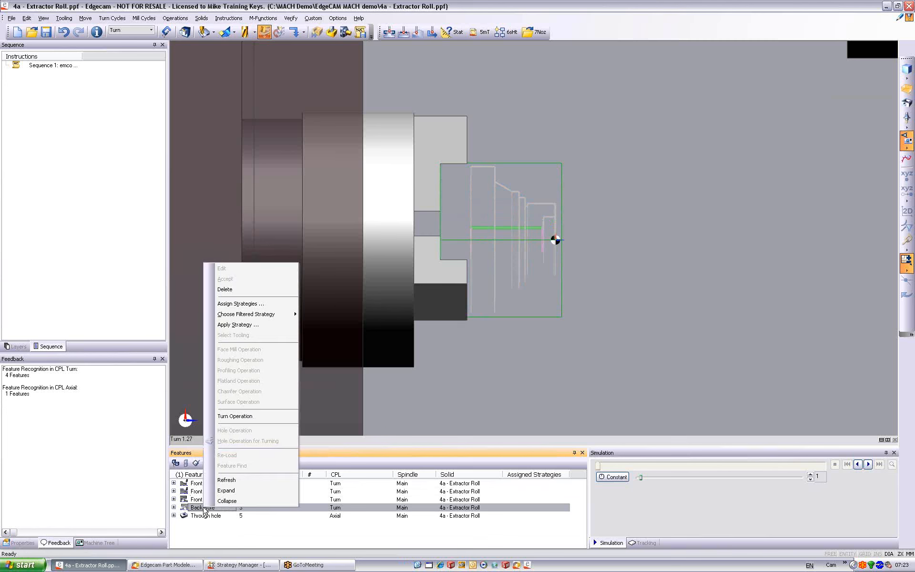
left_click(224, 288)
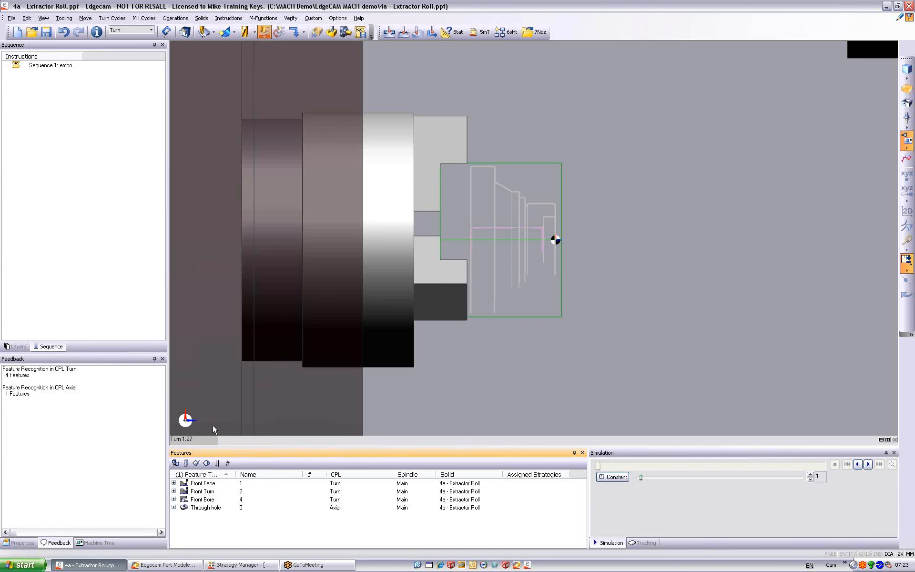
Move the Through hole feature ahead of Front Bore and number the features in machining order
left_click(200, 499)
left_click_drag(201, 501, 205, 510)
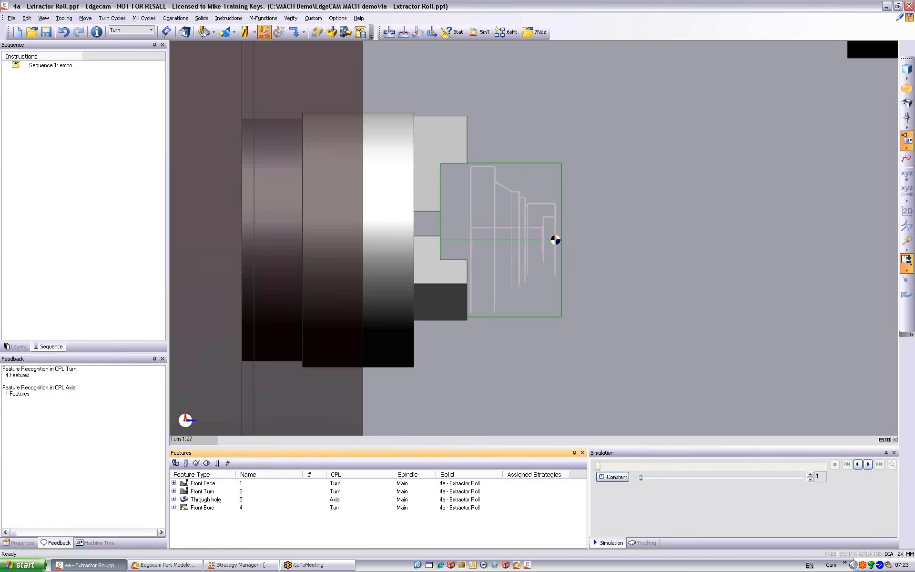
left_click(227, 463)
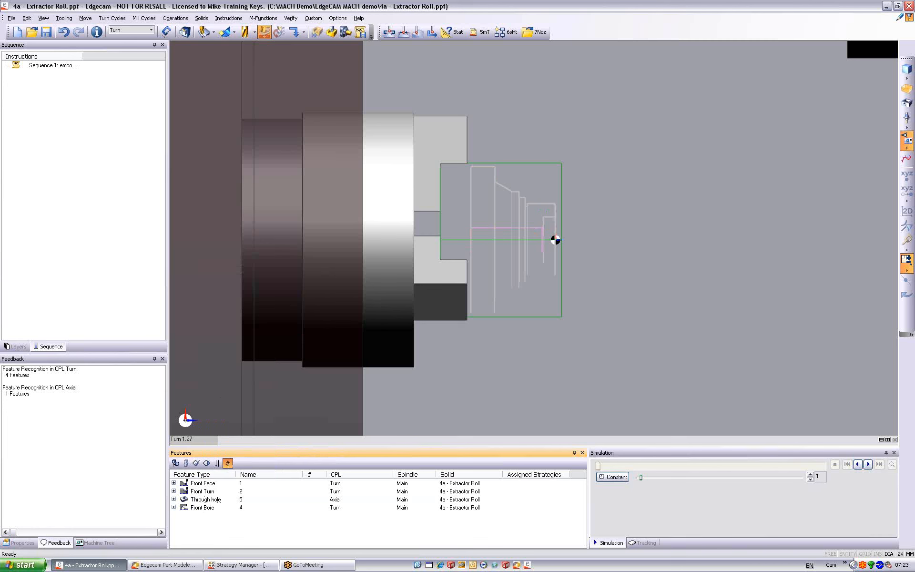
Automatically assign strategies to the revised roll's features and apply them to generate the machining sequence
left_click(196, 463)
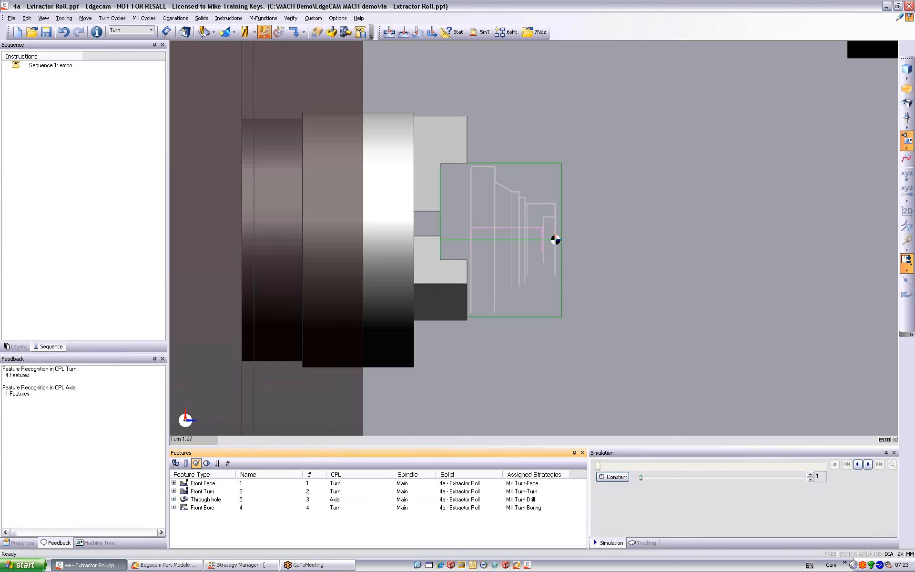
left_click(206, 463)
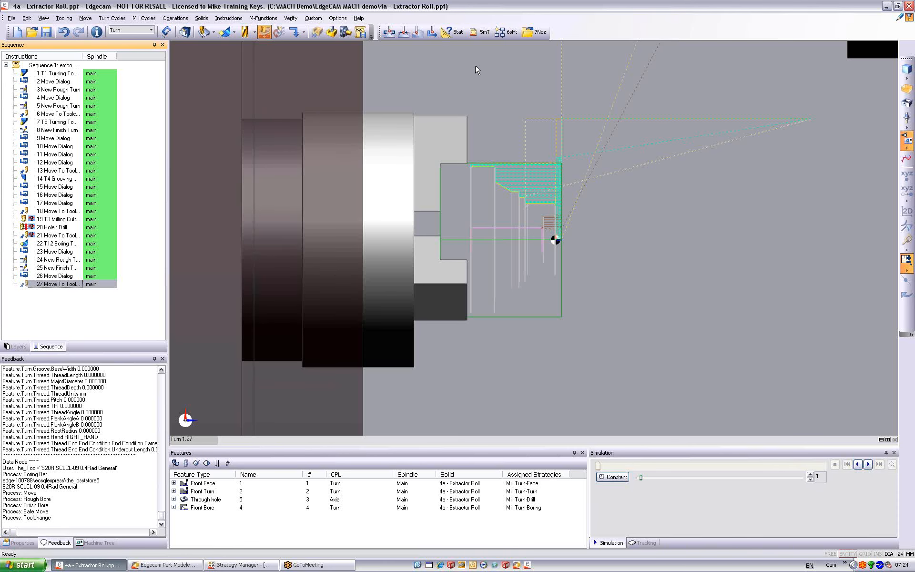
Load the 5 - Millturn example part with the 5mT shortcut, discarding the current part, and show it in the Turn view
left_click(480, 32)
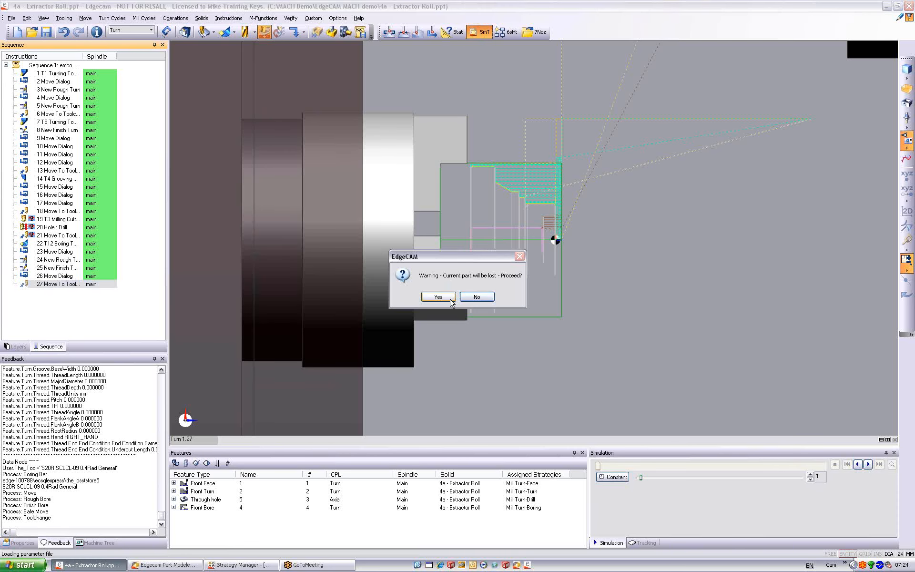
left_click(438, 297)
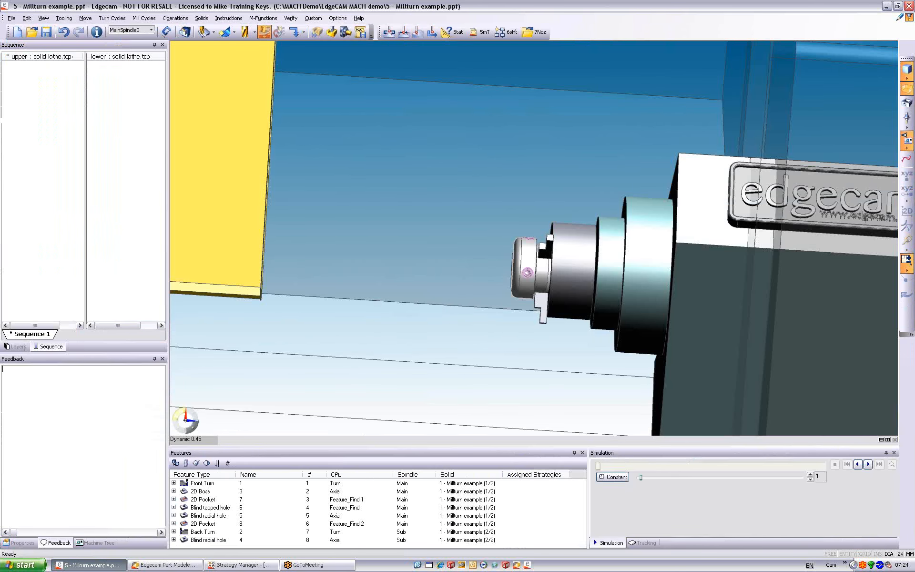
right_click(212, 442)
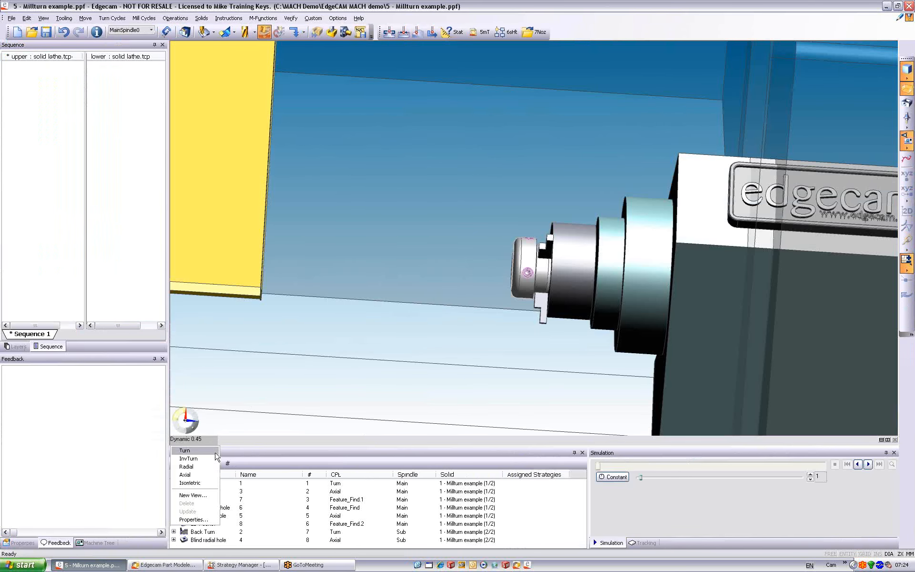
left_click(216, 453)
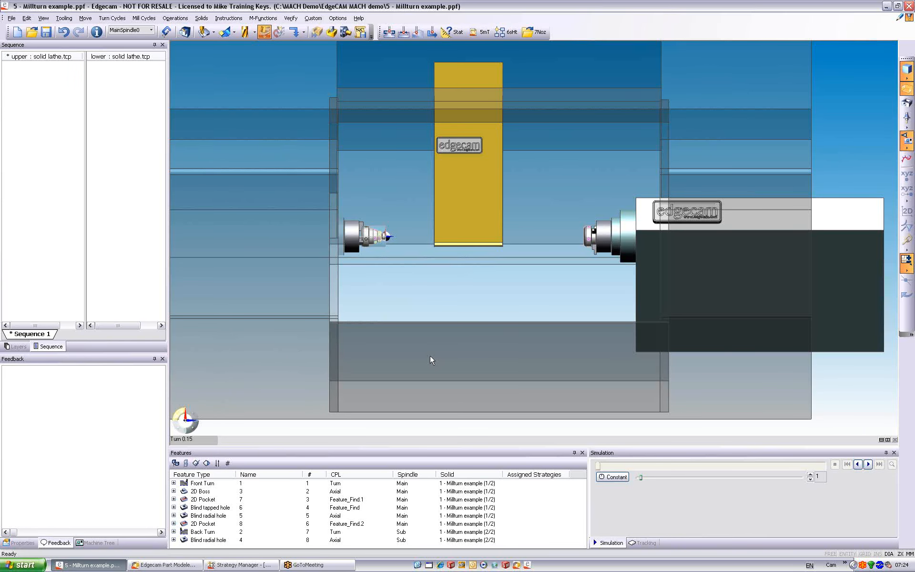
scroll(430, 355, "up", 3)
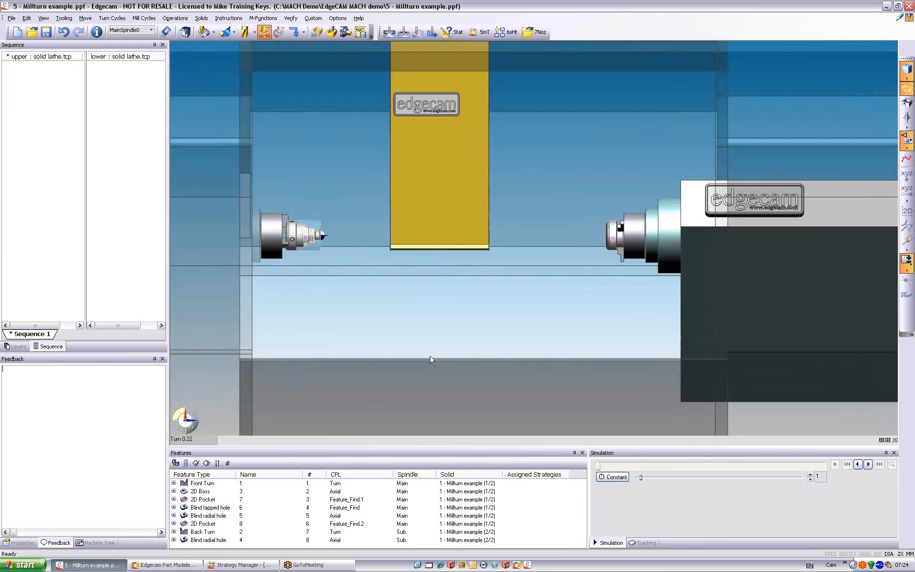
scroll(429, 355, "down", 1)
Display the mill-turn machine's B-axis head by updating the Machine element in the machine tree
left_click(107, 543)
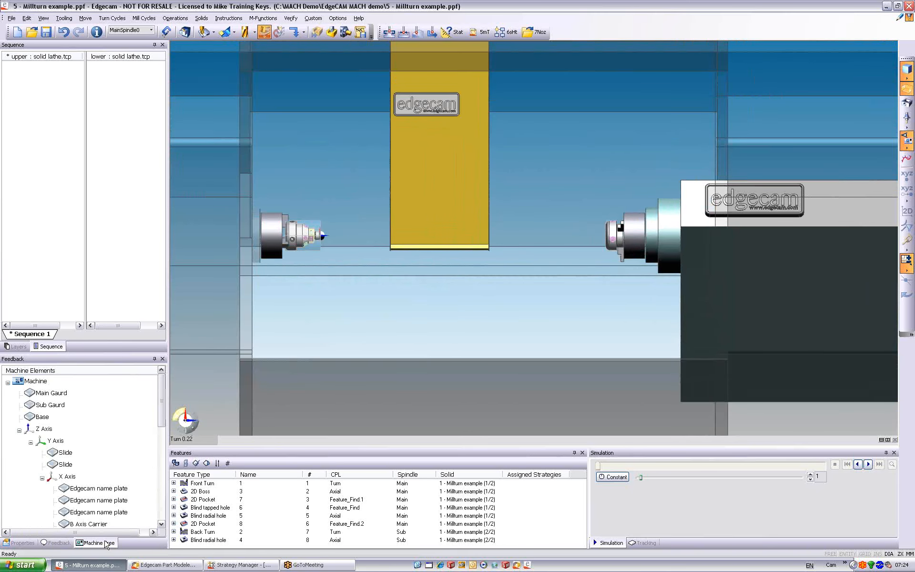
left_click(37, 383)
right_click(37, 382)
left_click(62, 385)
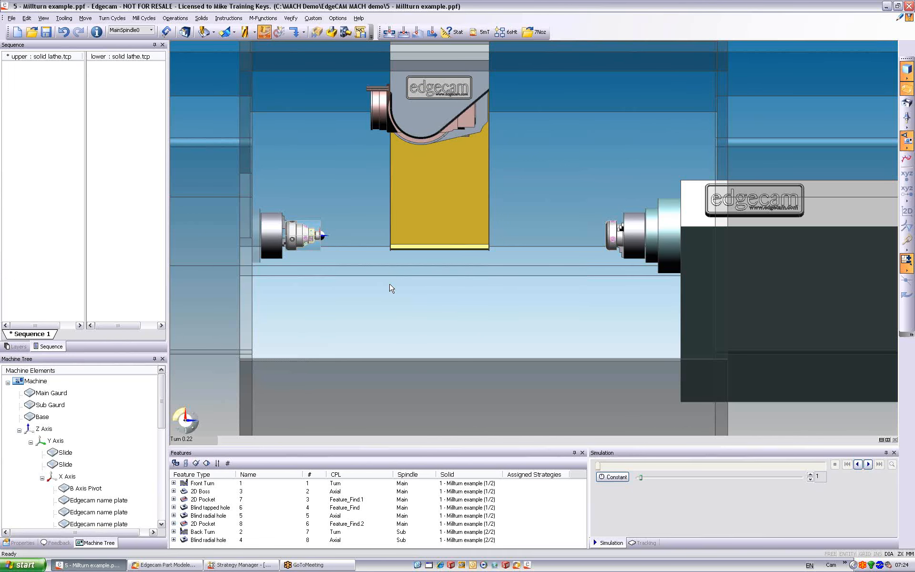
Automatically assign strategies to the mill-turn example's main and sub spindle features and apply them to generate the sequence
scroll(433, 300, "up", 4)
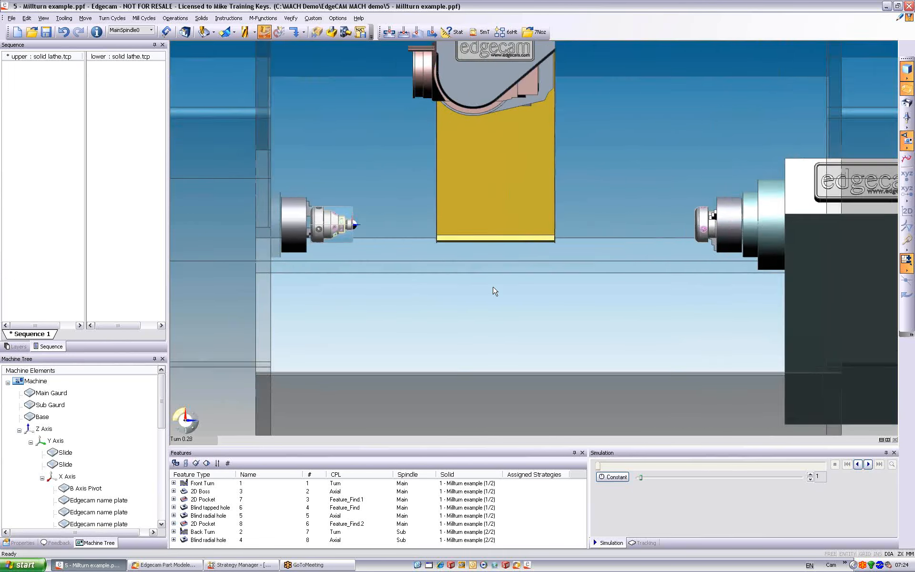
scroll(620, 306, "up", 5)
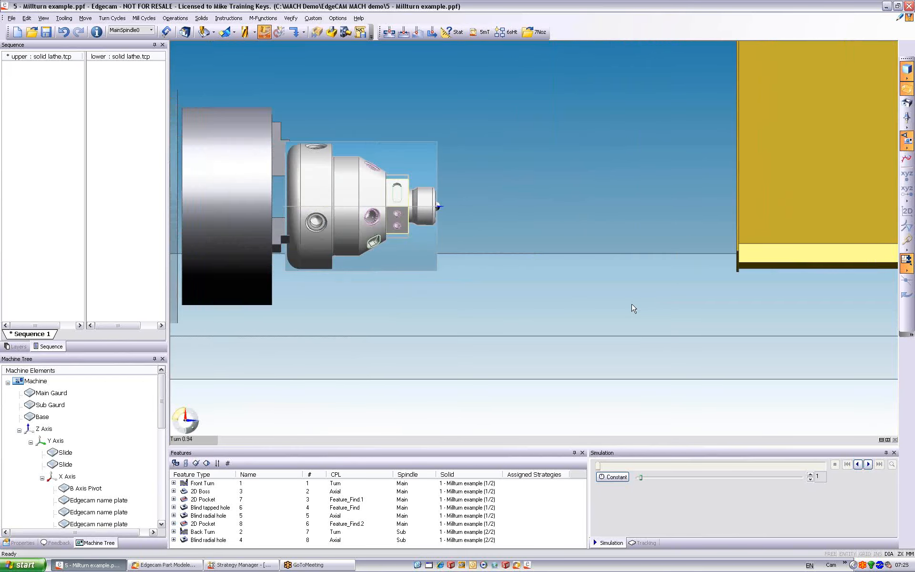
middle_click_drag(624, 310, 319, 447)
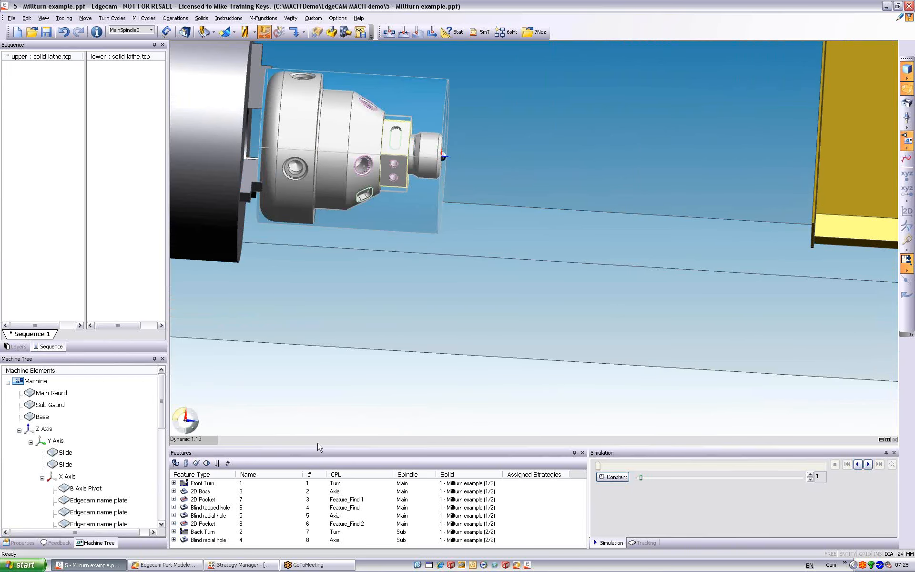
left_click(209, 439)
left_click(209, 451)
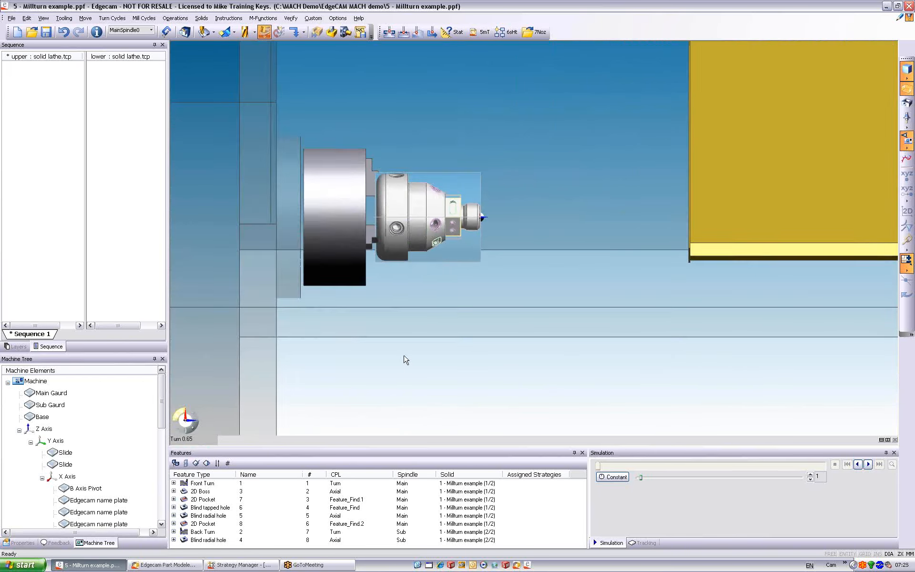
middle_click_drag(502, 360, 357, 369, "ctrl")
scroll(356, 368, "up", 1)
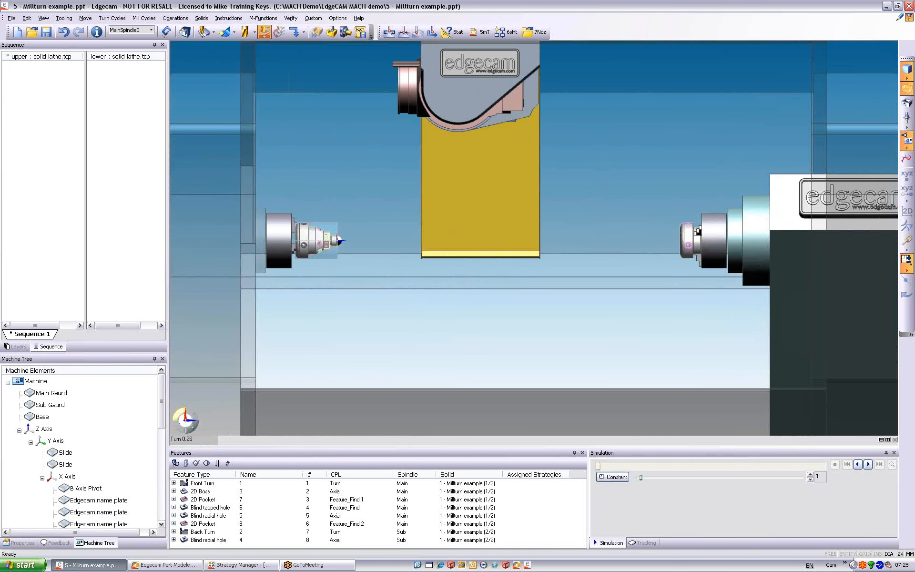
left_click(196, 463)
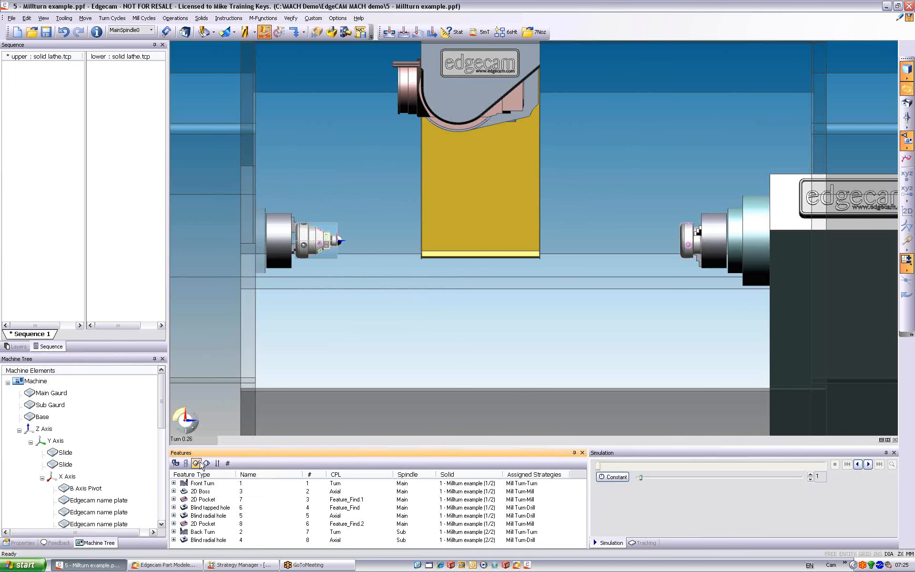
left_click(206, 463)
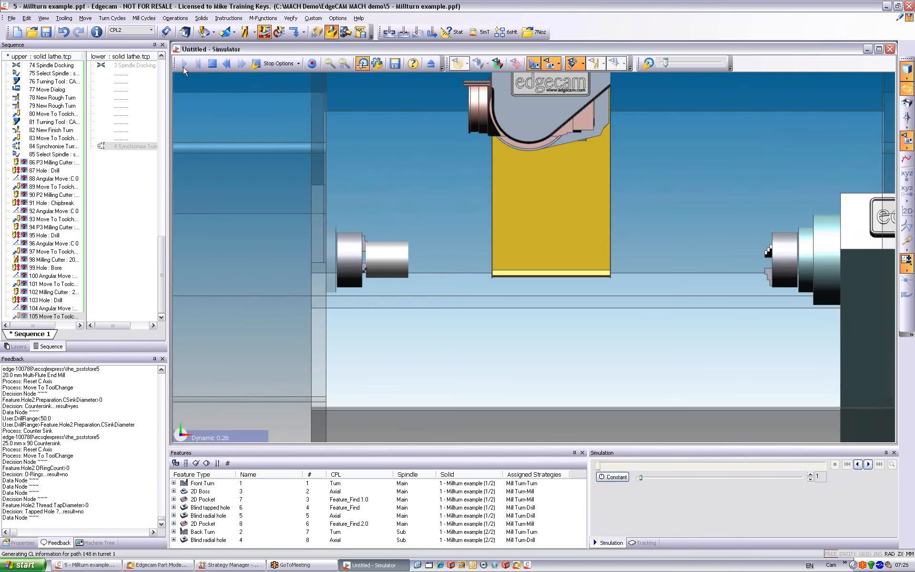
Play the mill-turn machine simulation in a maximized simulator at top speed, close up on the main spindle
left_click(185, 64)
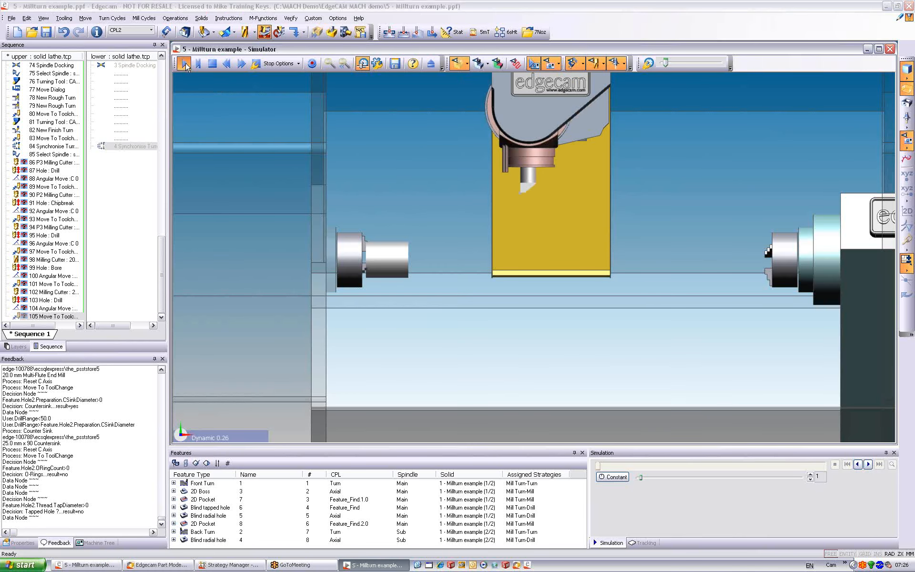
double_click(392, 46)
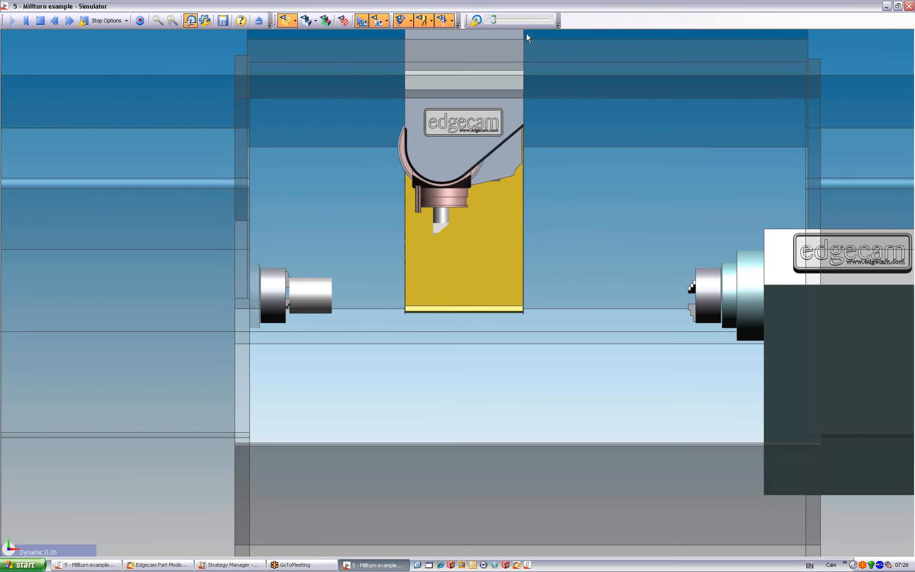
left_click_drag(493, 20, 548, 20)
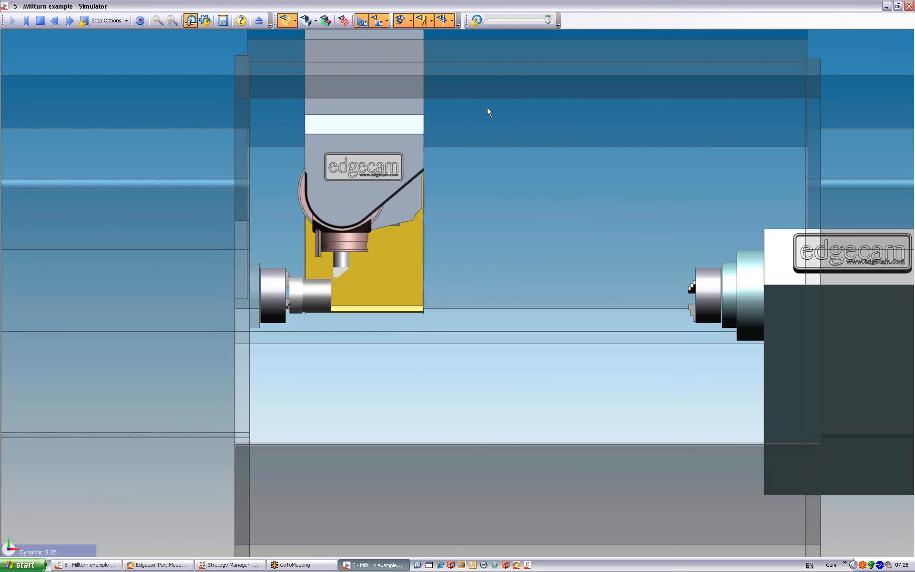
scroll(472, 154, "up", 8)
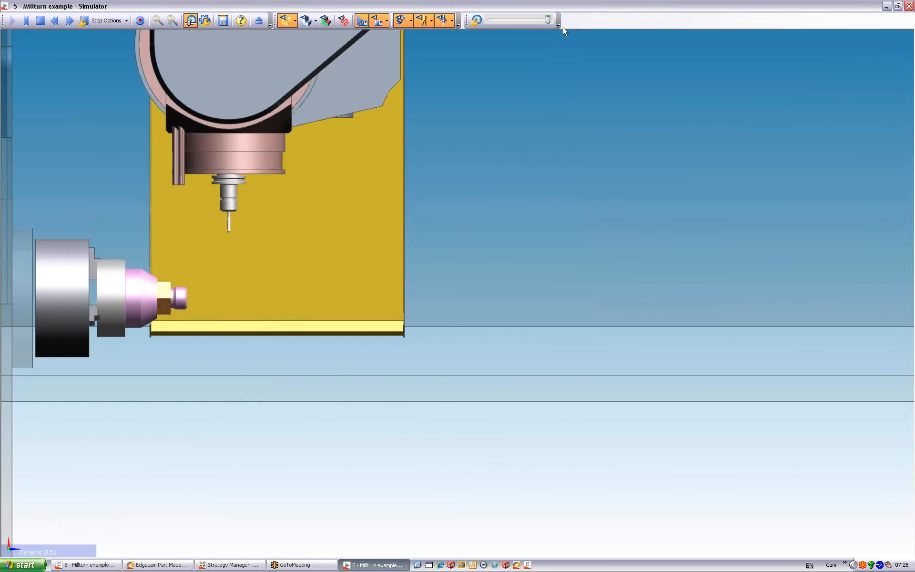
Slow the simulation to a medium speed and watch the main spindle milling and drilling from an angled view
left_click_drag(548, 20, 513, 20)
middle_click_drag(424, 182, 519, 163)
middle_click_drag(457, 228, 505, 97)
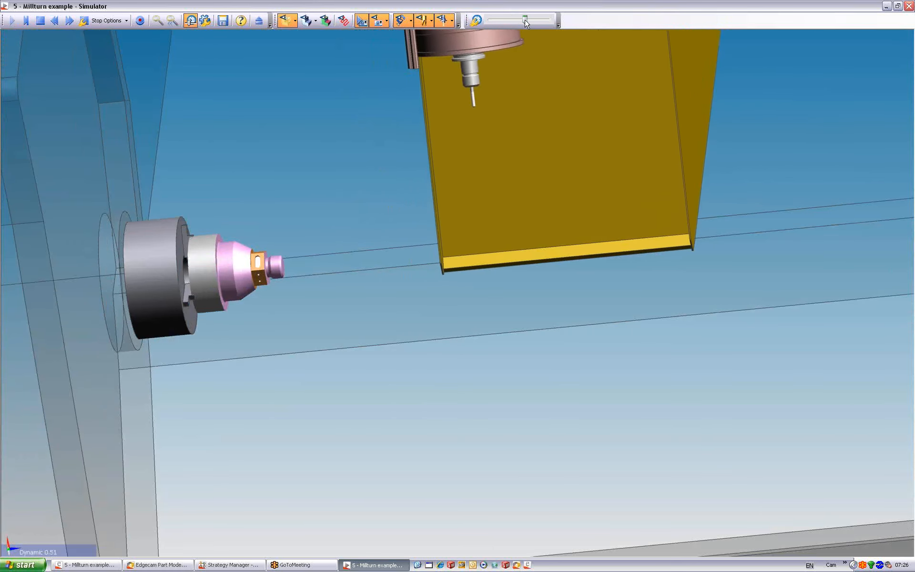
left_click_drag(513, 20, 536, 23)
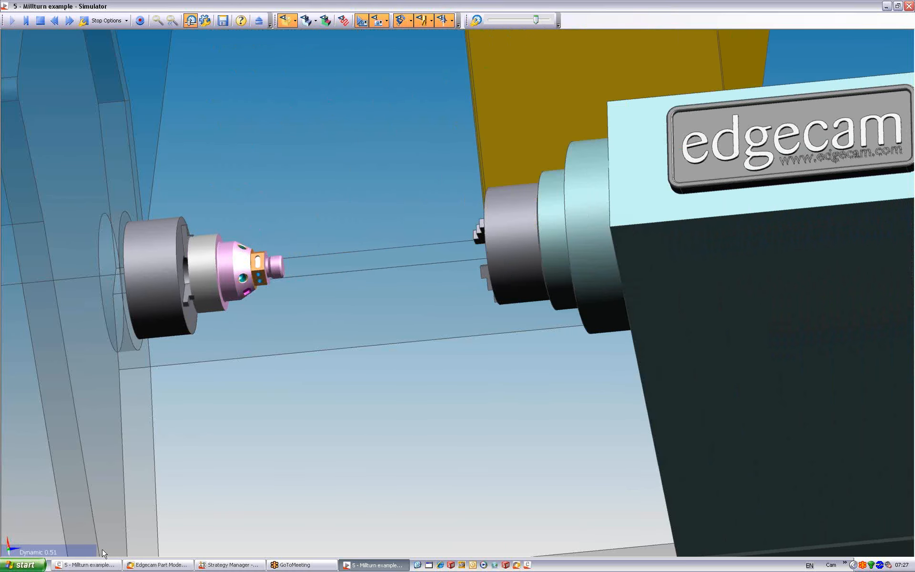
Watch the part transfer to the sub spindle and its back turning close up in the Turn view
left_click(86, 548)
left_click(98, 511)
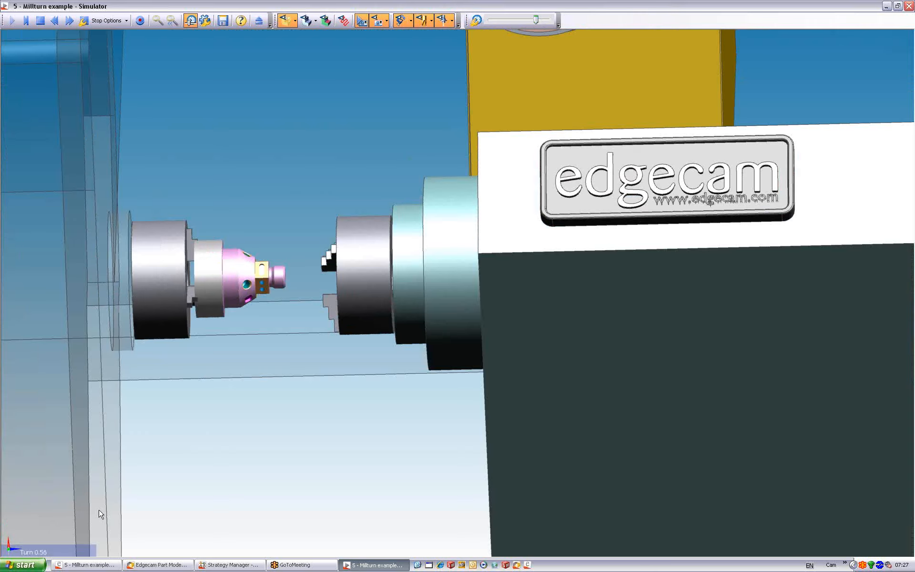
middle_click_drag(404, 385, 109, 401)
scroll(299, 401, "up", 4)
middle_click_drag(390, 399, 141, 384)
middle_click_drag(403, 384, 179, 382)
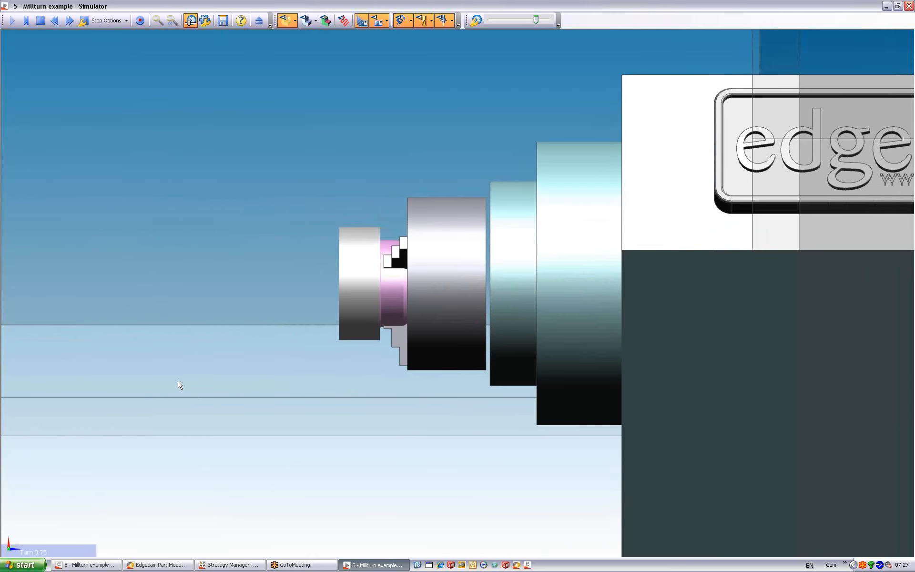
scroll(180, 382, "up", 2)
mouse_move(536, 19)
left_mouse_down()
mouse_move(515, 20)
mouse_move(534, 20)
left_mouse_up()
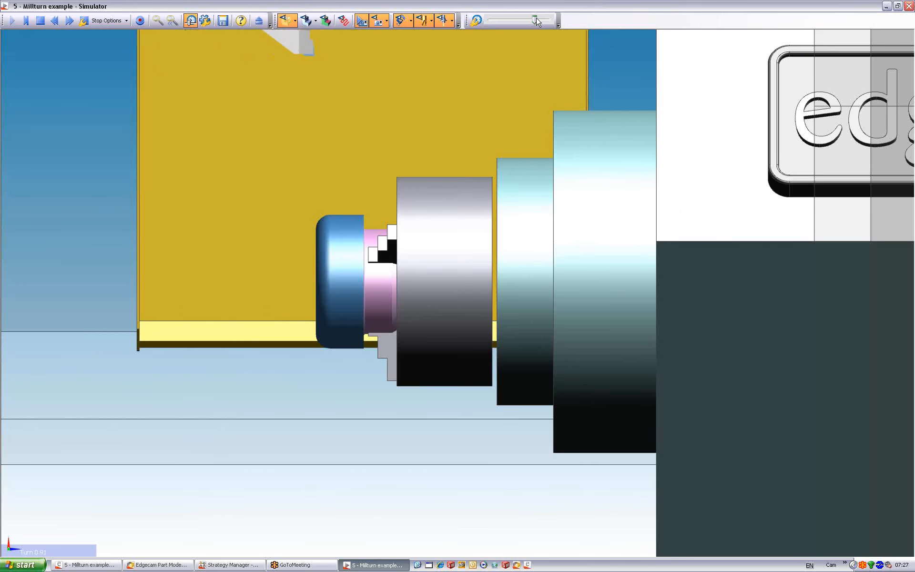
Fine-tune the simulation speed, examine the radial hole drilling on the sub spindle at an angle, and exit the simulator
left_click_drag(535, 21, 525, 22)
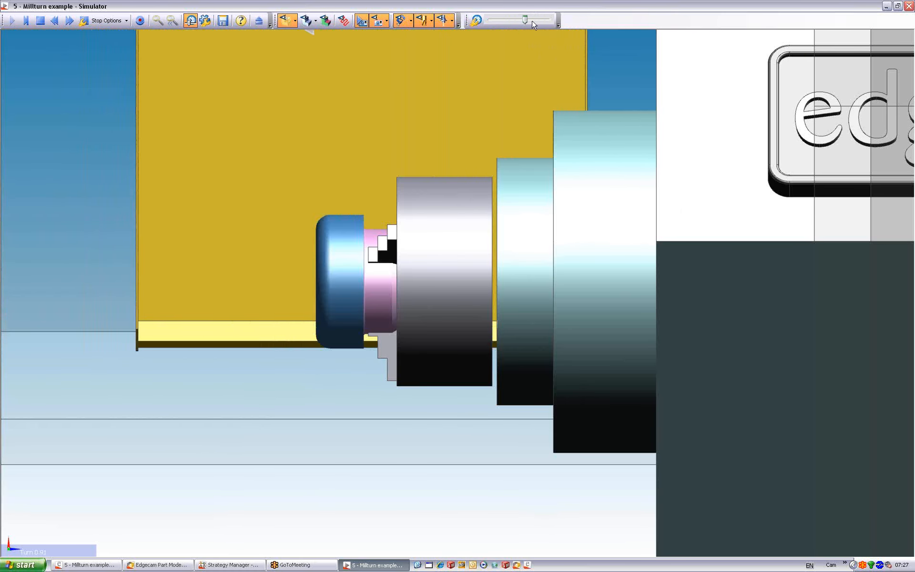
left_click(532, 21)
mouse_move(532, 20)
left_mouse_down()
mouse_move(550, 20)
mouse_move(523, 26)
mouse_move(533, 25)
left_mouse_up()
middle_click_drag(472, 186, 483, 167)
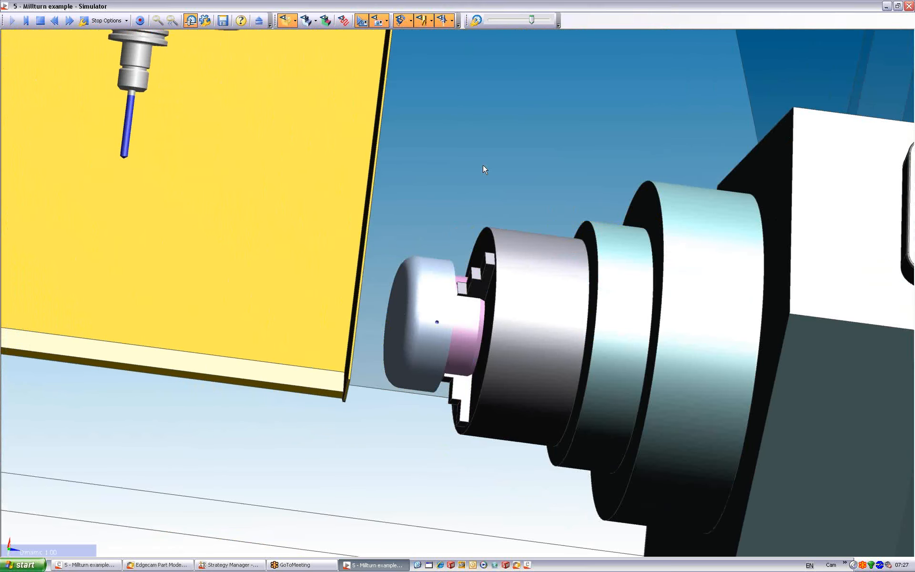
left_click(258, 20)
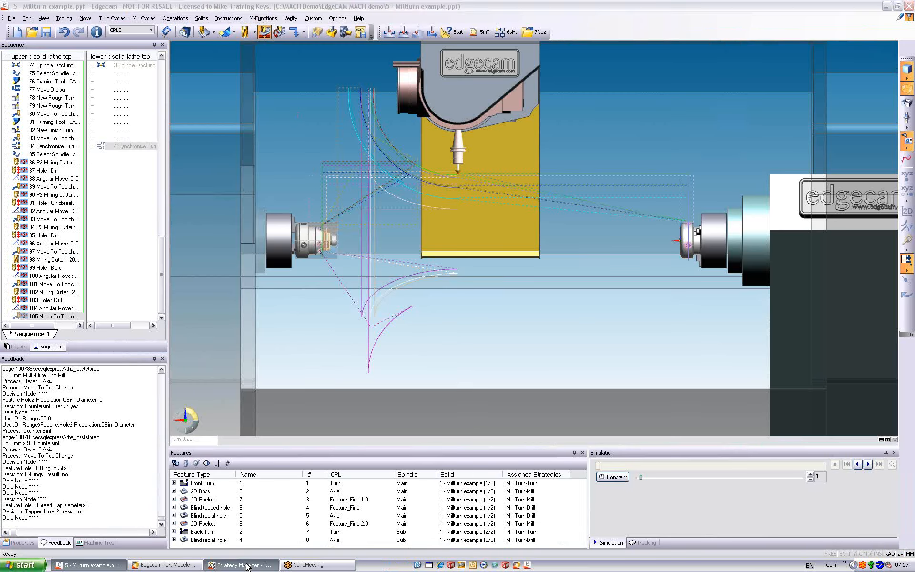
In Strategy Manager, link the new Decision node's yes branch to Centre Drill and its no branch to Drill
left_click(247, 565)
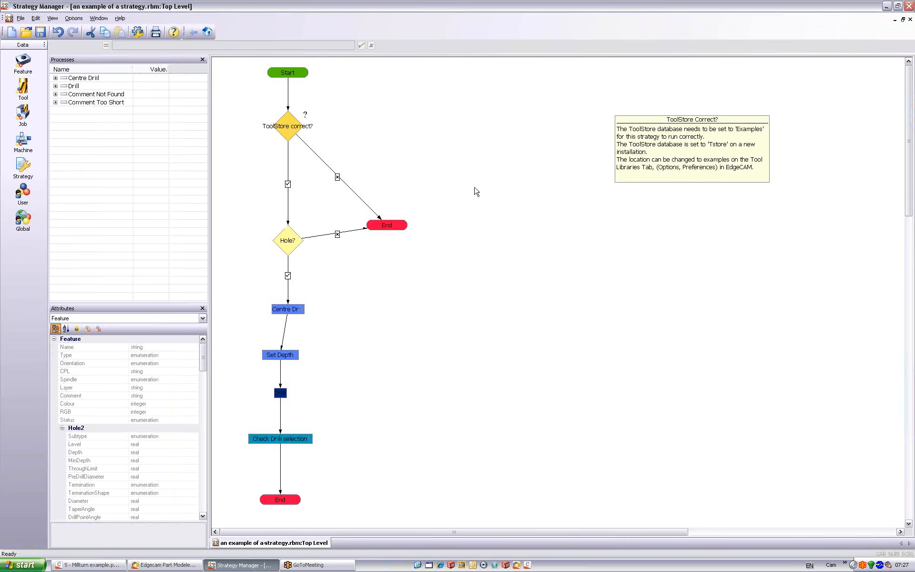
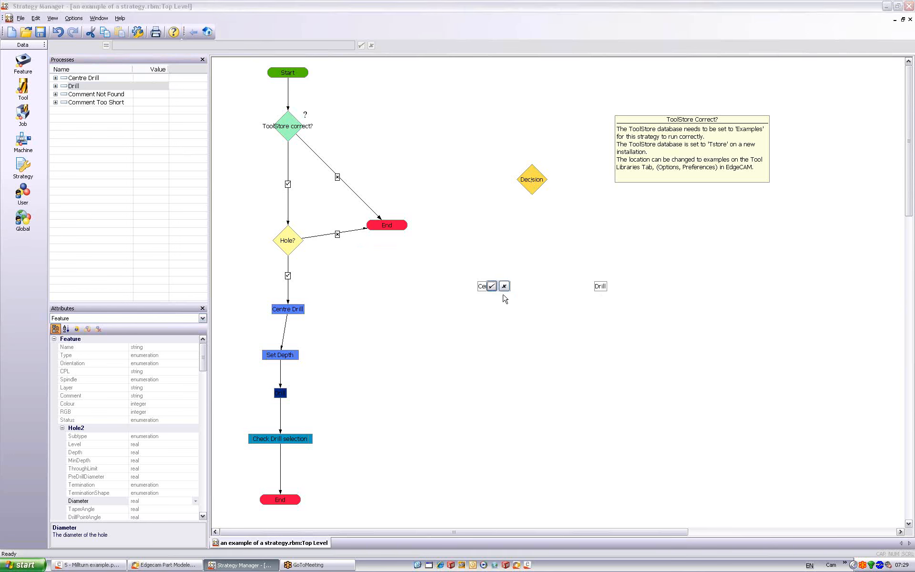
left_click(491, 286)
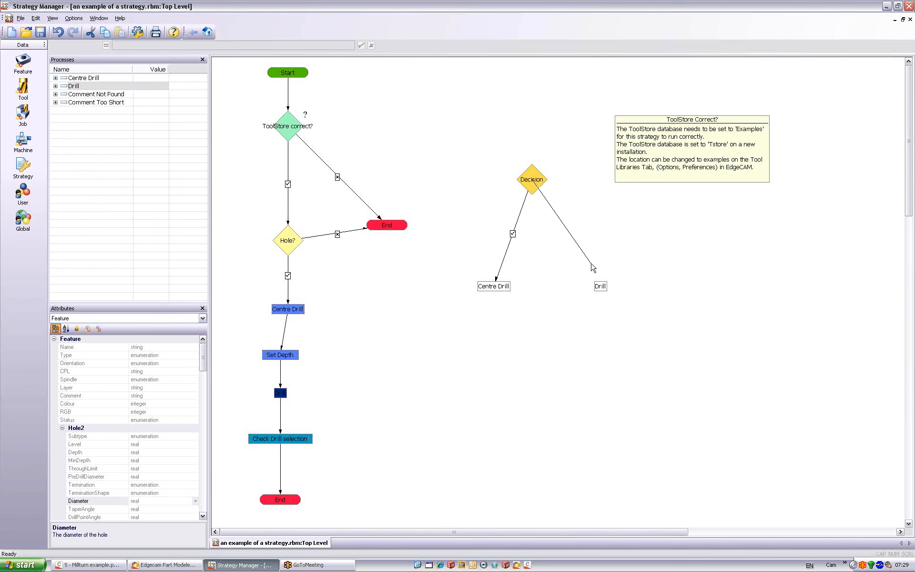
left_click(598, 285)
left_click(600, 288)
Add an End node below the Decision branches, link Centre Drill and Drill to it, and try rerouting both into the main flow
right_click(537, 362)
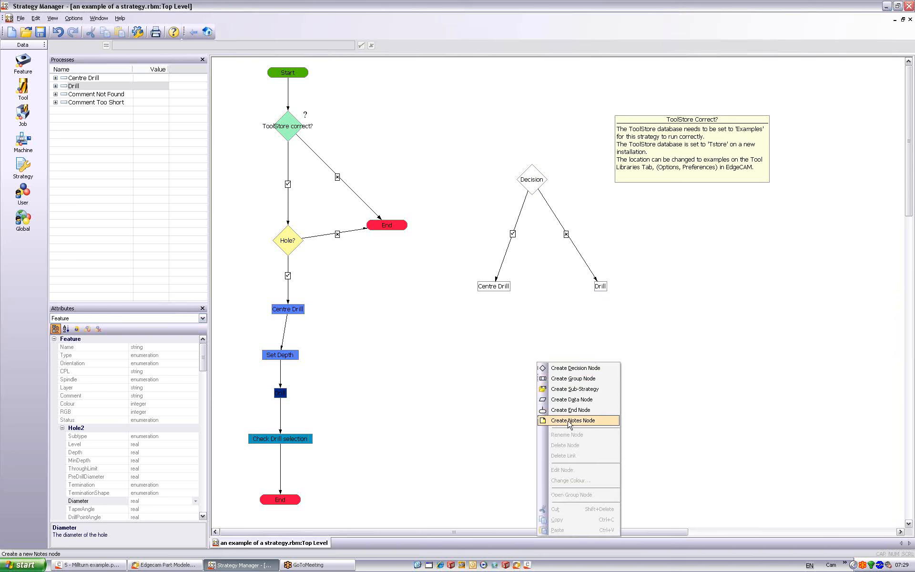
left_click(593, 411)
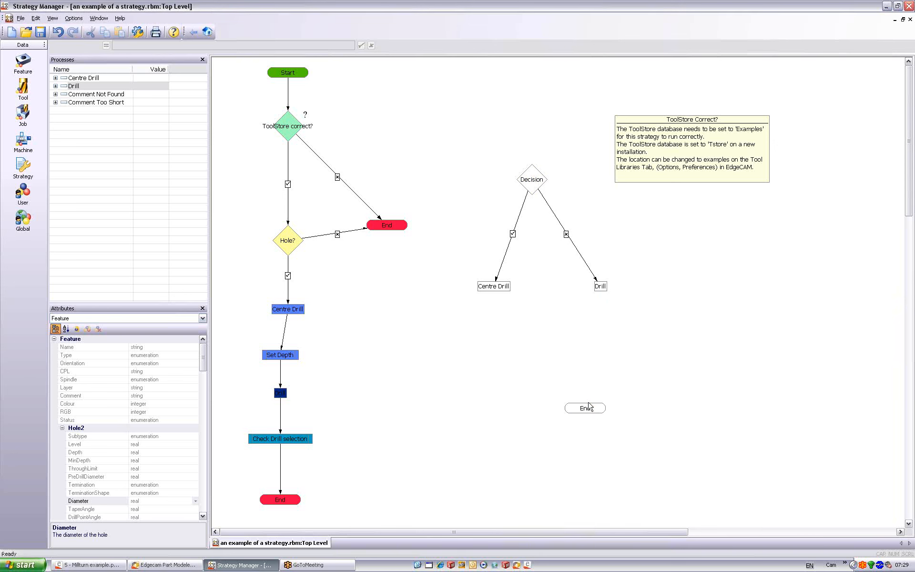
left_click_drag(566, 411, 566, 411)
left_click_drag(511, 315, 562, 413)
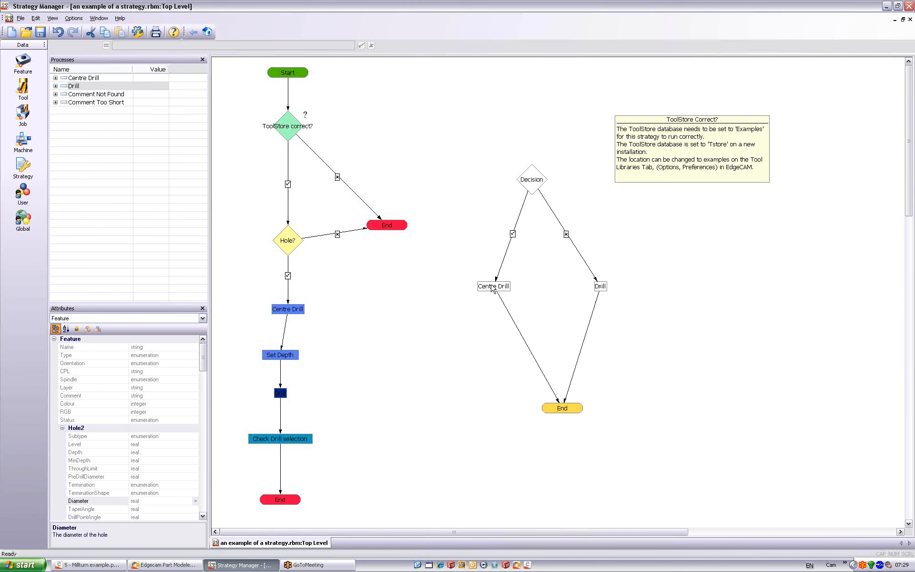
left_click_drag(413, 386, 301, 437)
left_click_drag(598, 288, 296, 312)
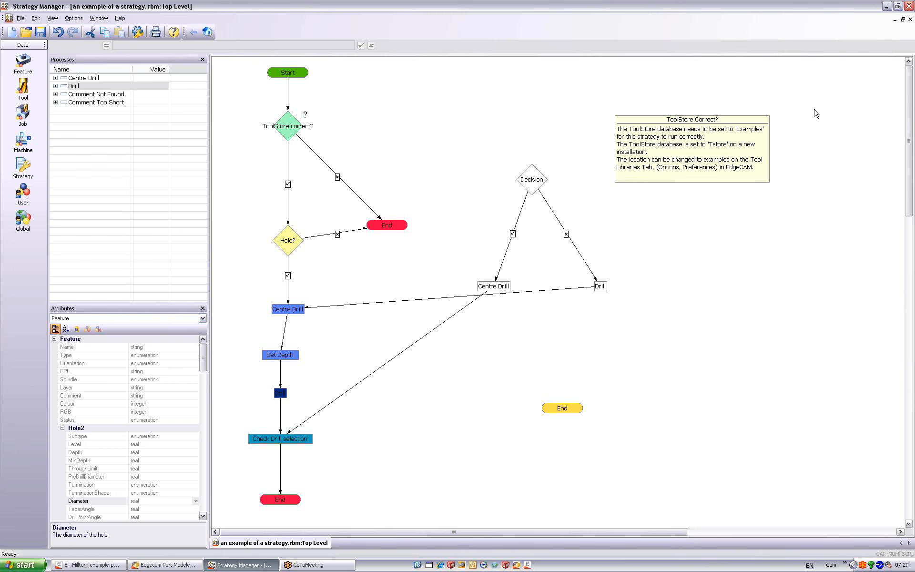
Close Strategy Manager without saving the strategy and open the 6 - Drive Shaft part, discarding the current one
left_click(909, 7)
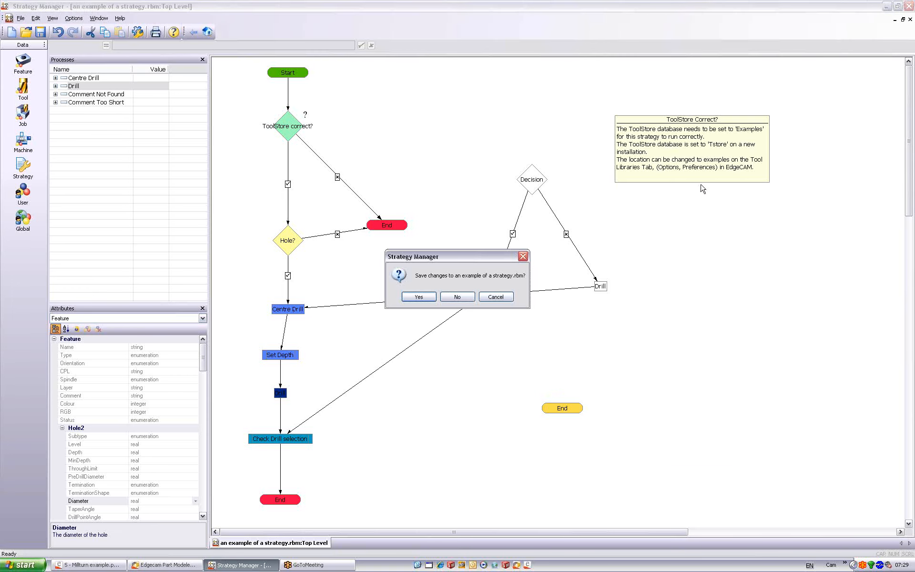
left_click(457, 297)
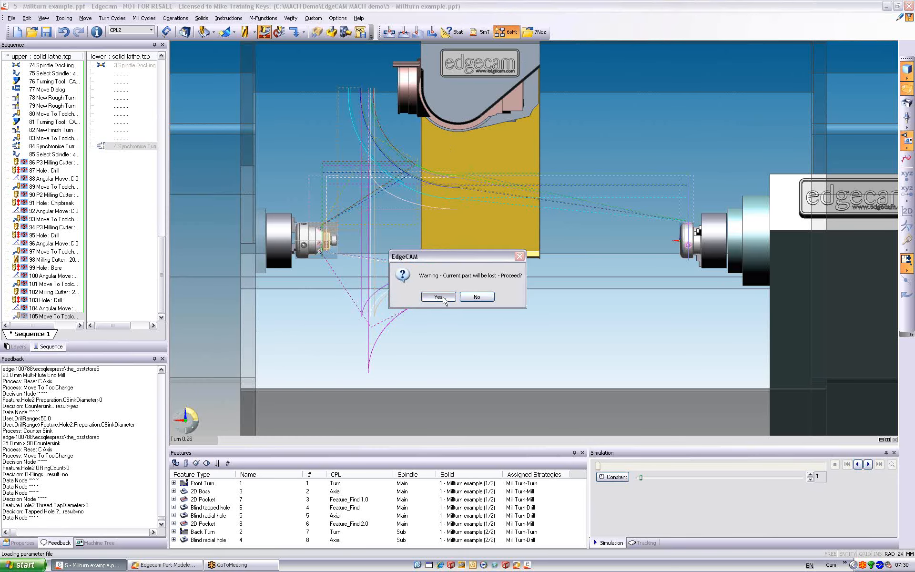
left_click(439, 299)
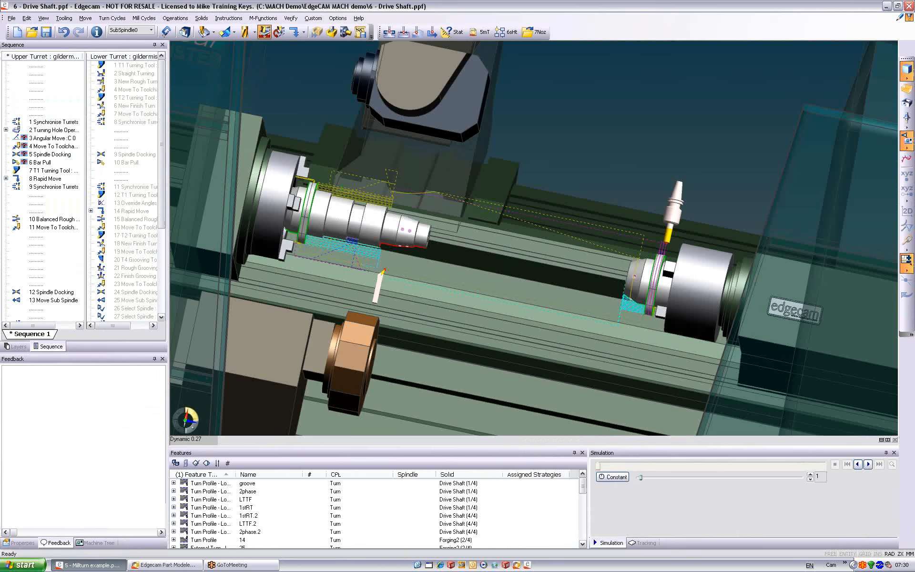
Examine the drive shaft's twin-turret machine setup, its instruction sequence and the toolpaths close up at the sub spindle
scroll(517, 316, "up", 3)
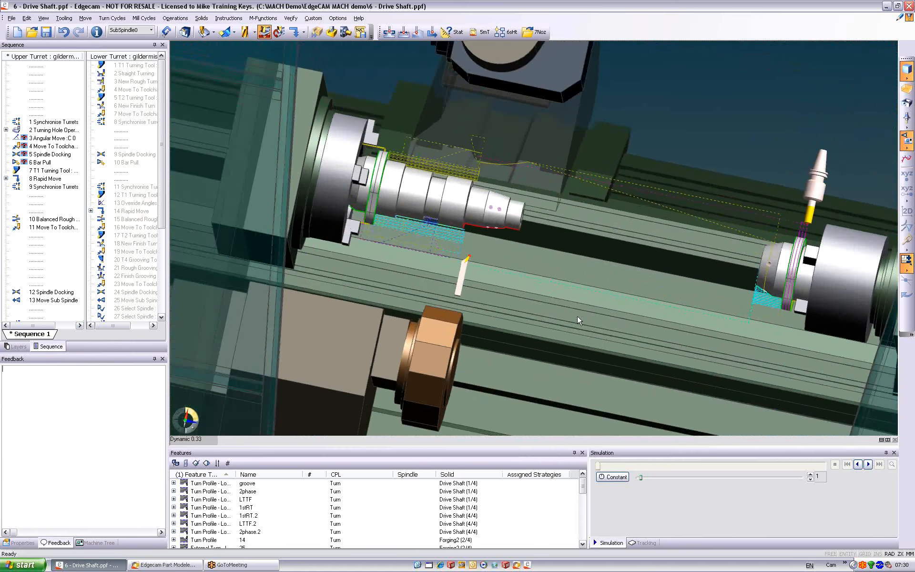
scroll(577, 320, "down", 5)
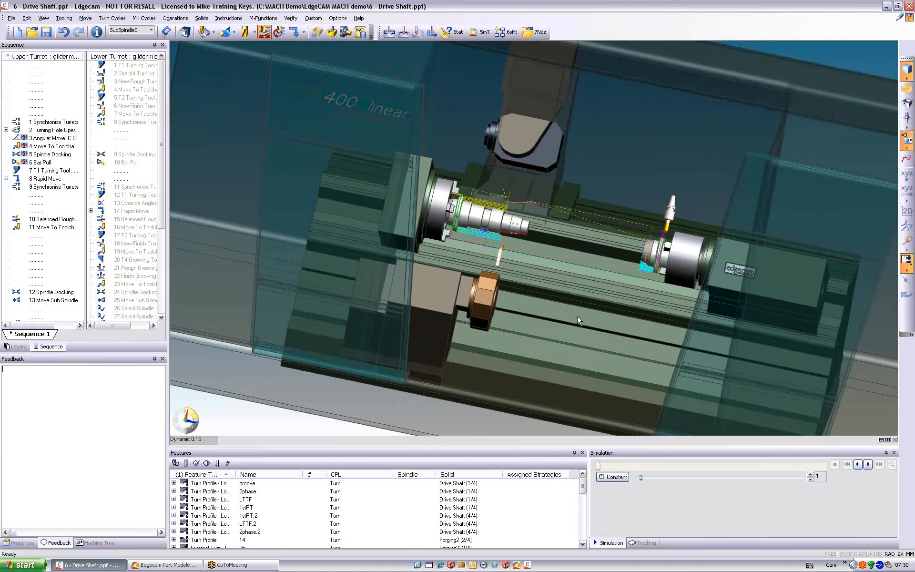
middle_click_drag(574, 311, 570, 287)
scroll(571, 288, "up", 4)
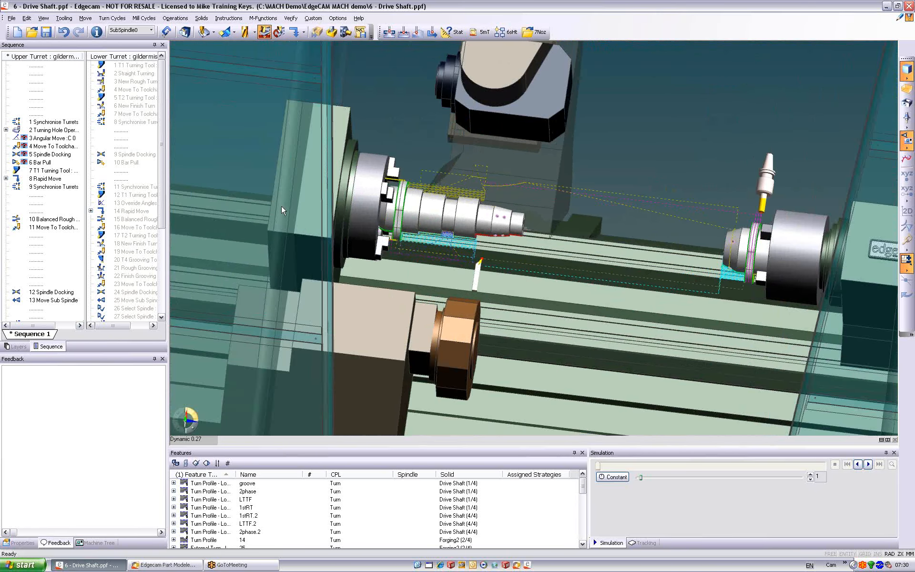
scroll(162, 172, "down", 4)
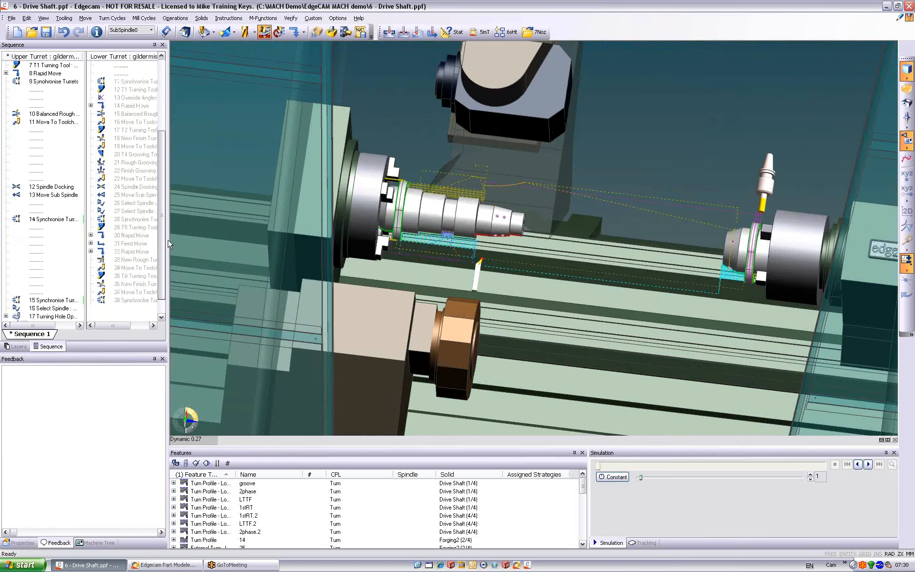
middle_click_drag(655, 309, 468, 292)
scroll(589, 208, "up", 10)
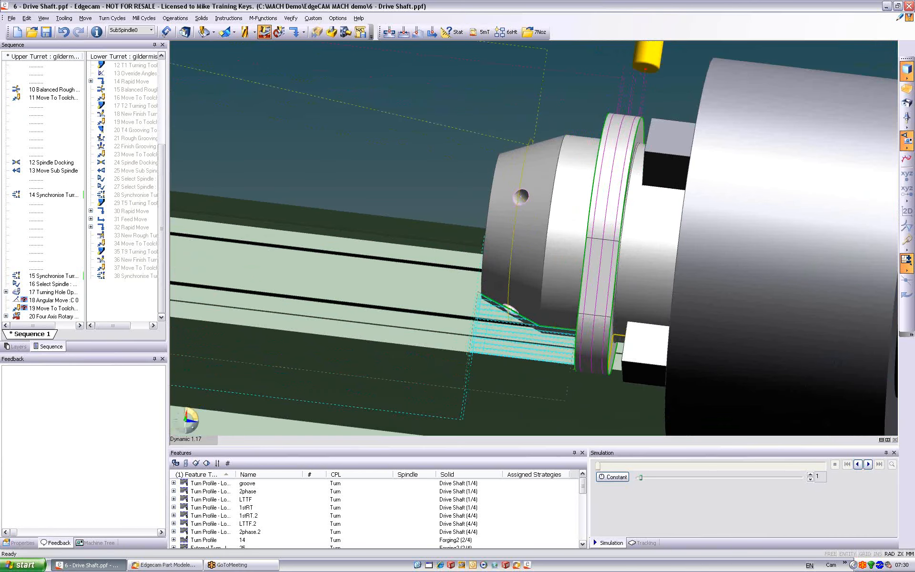
Review the General, Tooling and Depth parameters of the Four Axis Rotary Operation and leave them without making changes
double_click(52, 316)
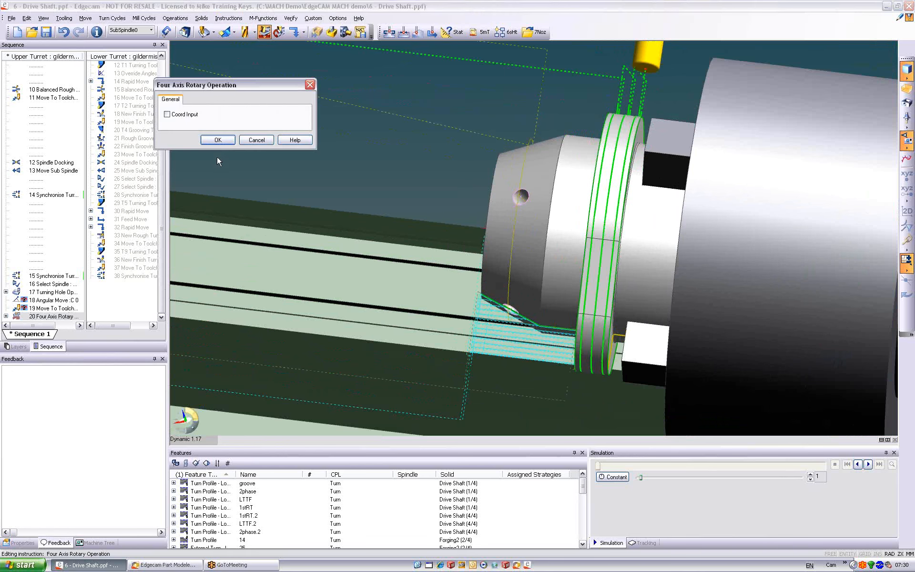
left_click(227, 142)
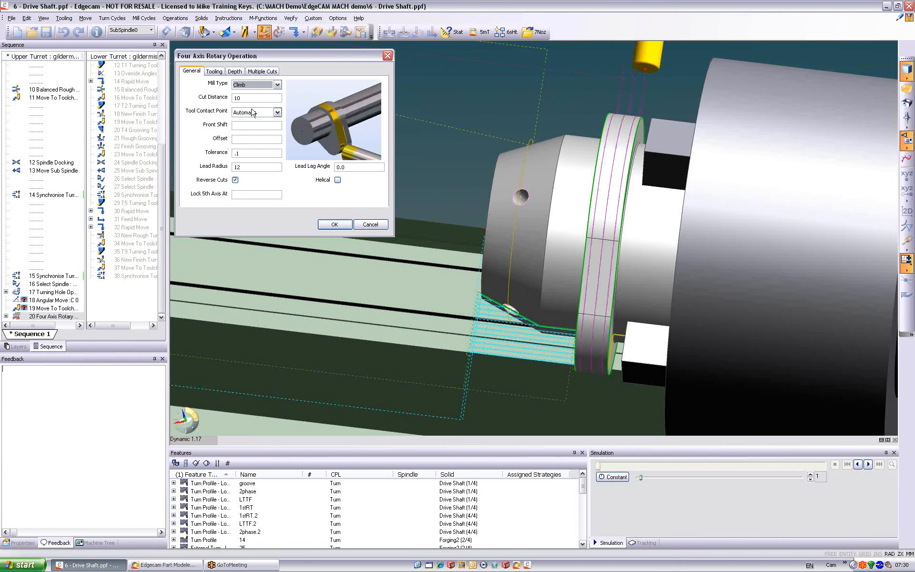
left_click(240, 97)
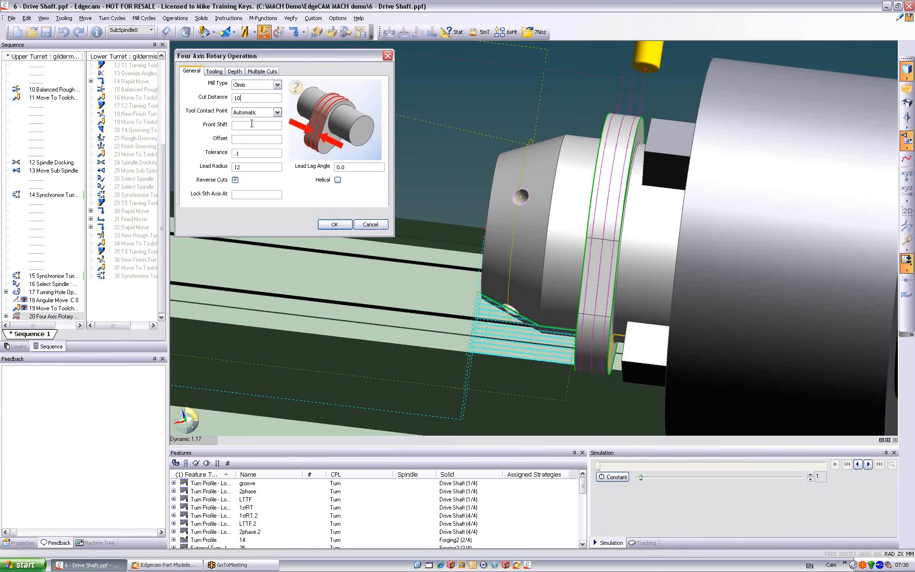
left_click(251, 124)
left_click(249, 139)
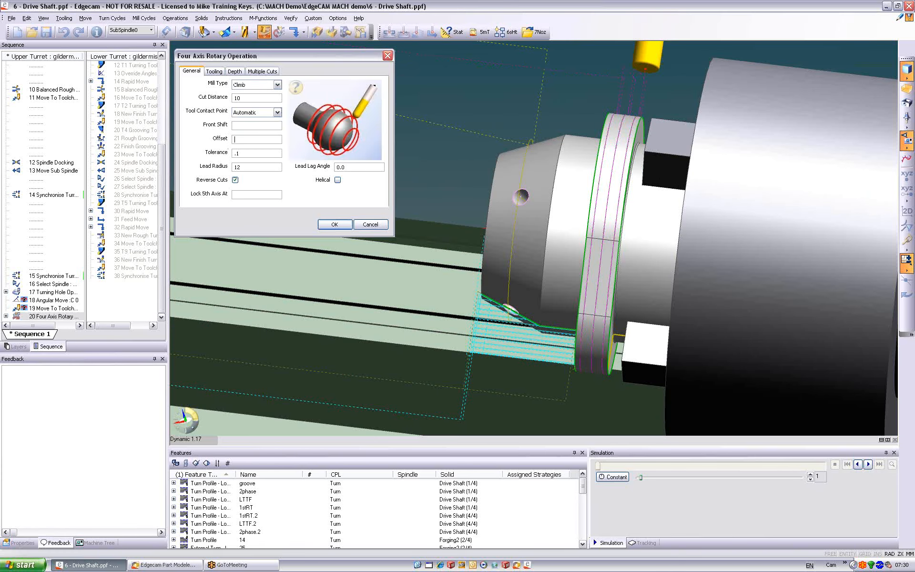
left_click(239, 153)
left_click(251, 167)
left_click(248, 194)
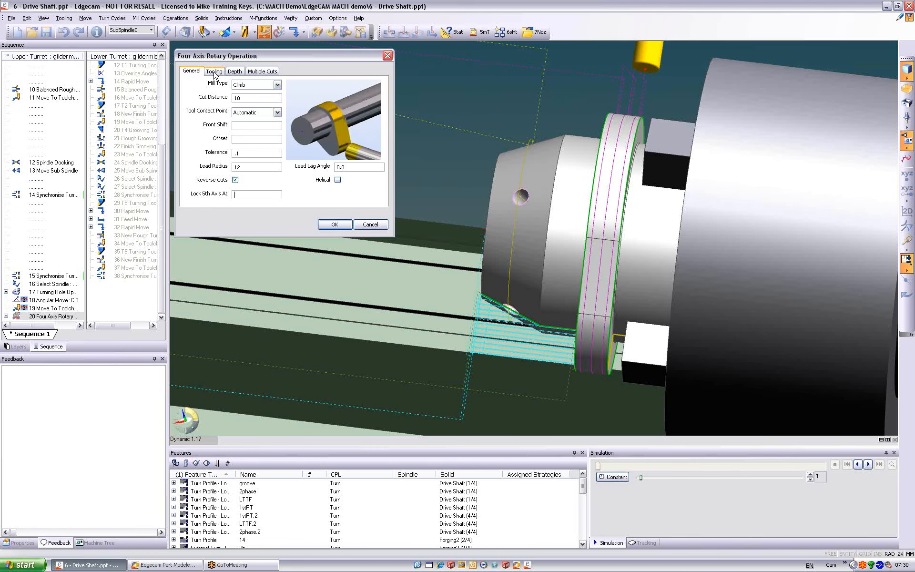
left_click(214, 71)
left_click(241, 73)
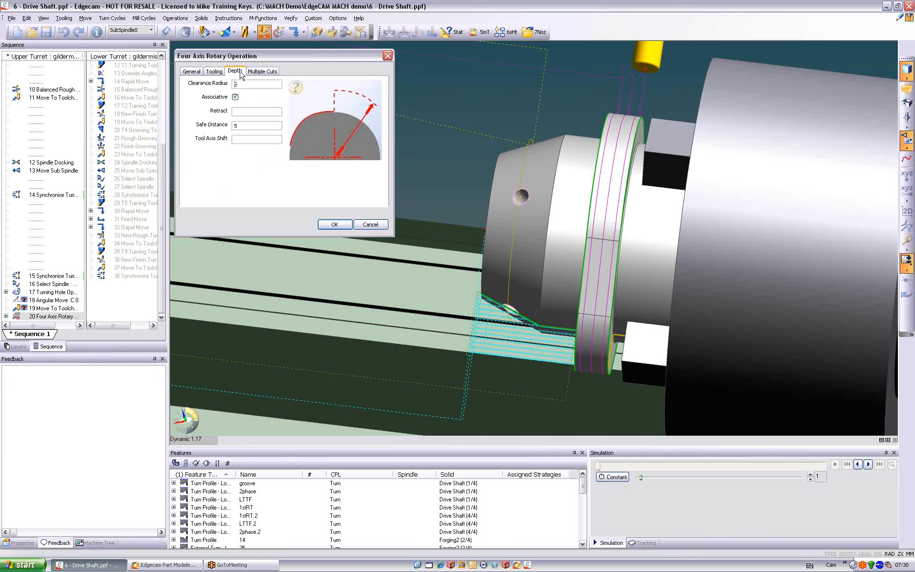
left_click(364, 226)
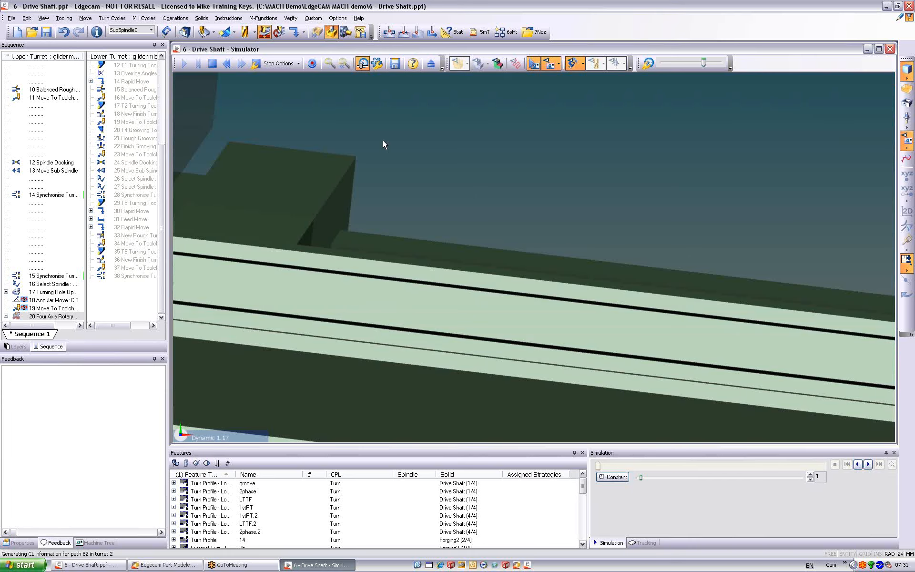
Run the drive shaft simulation full screen and show it in the Turn view
double_click(461, 48)
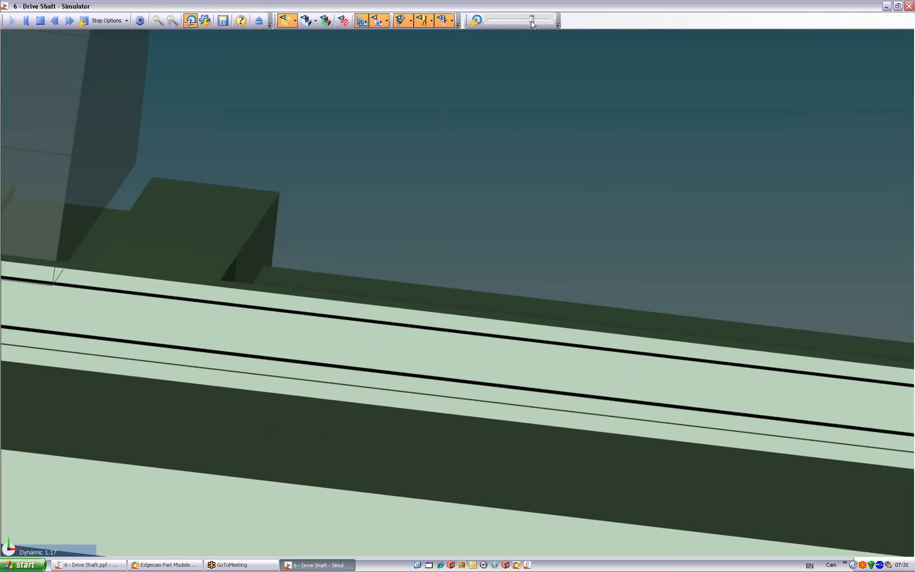
left_click(80, 551)
left_click(92, 511)
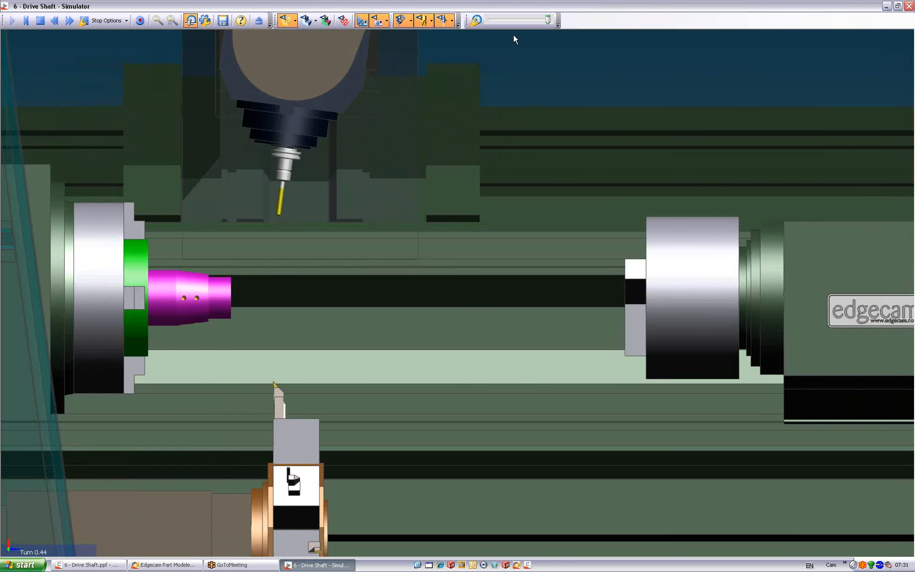
Adjust the simulation speed and zoom in to watch the sub spindle bar pull and the balanced roughing with both turrets
left_click_drag(548, 20, 489, 22)
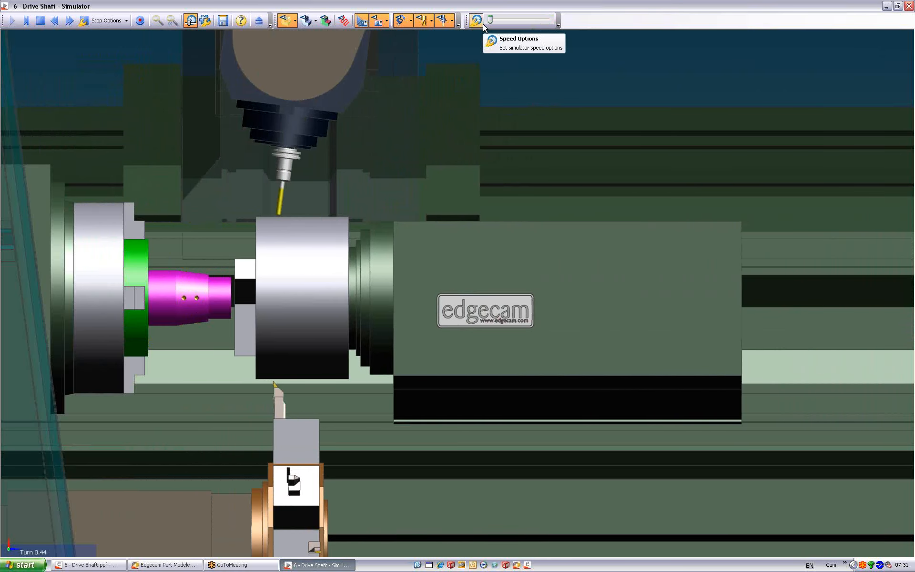
middle_click_drag(495, 133, 658, 150)
scroll(659, 151, "up", 5)
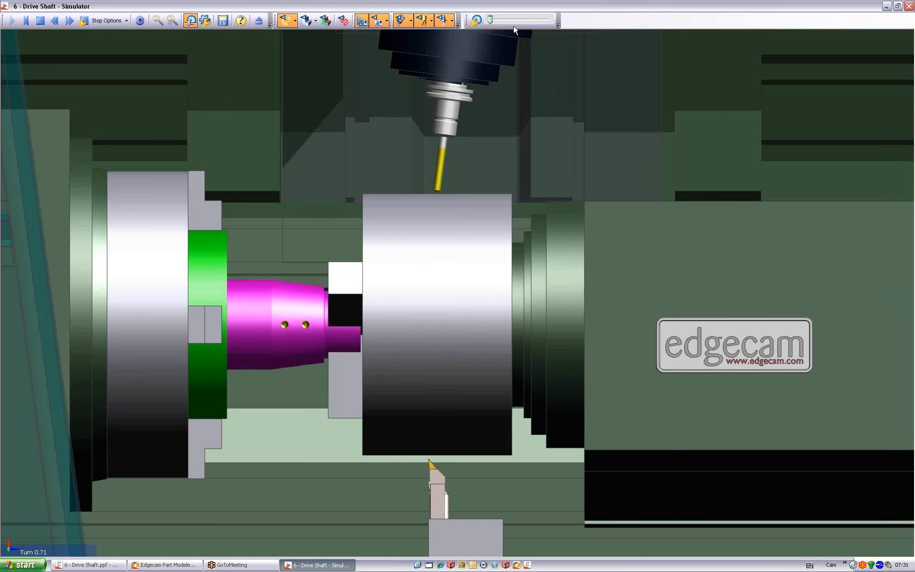
left_click_drag(490, 20, 530, 26)
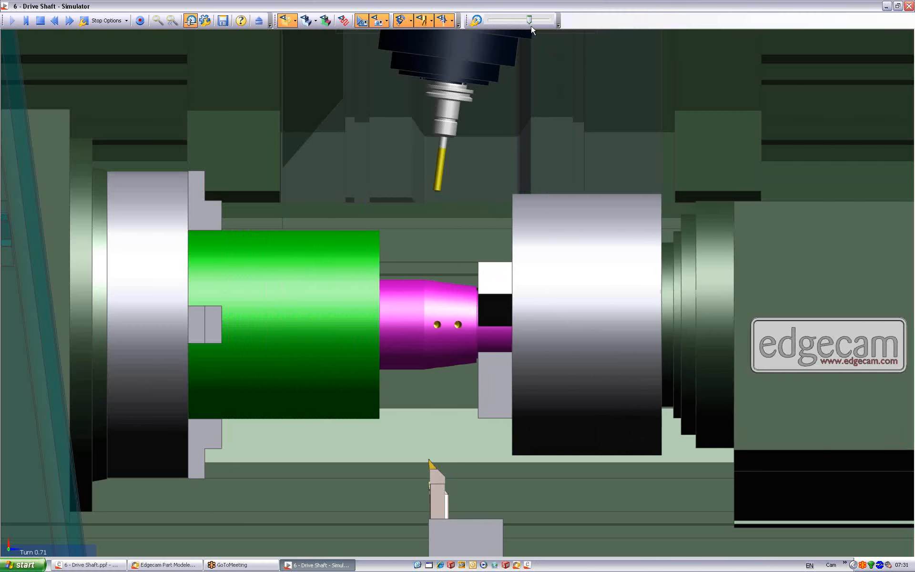
left_click_drag(530, 26, 515, 26)
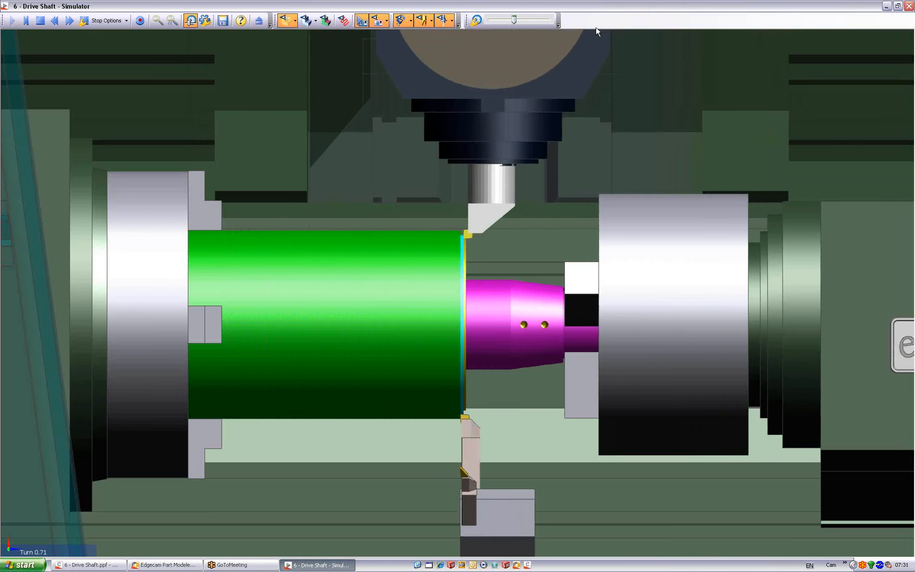
left_click_drag(584, 28, 595, 27)
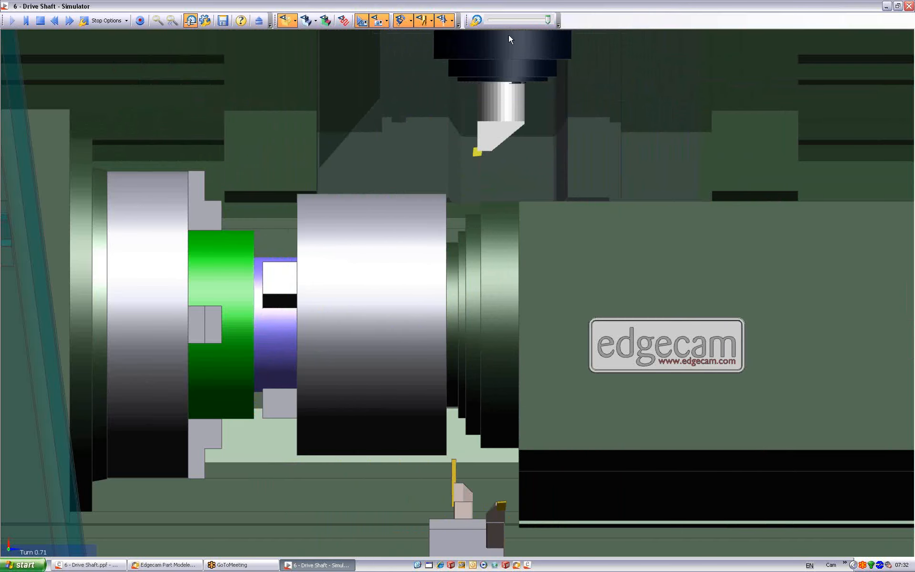
Watch the turning of the transferred shaft close up at the sub spindle
middle_click_drag(693, 190, 172, 197)
scroll(430, 213, "up", 3)
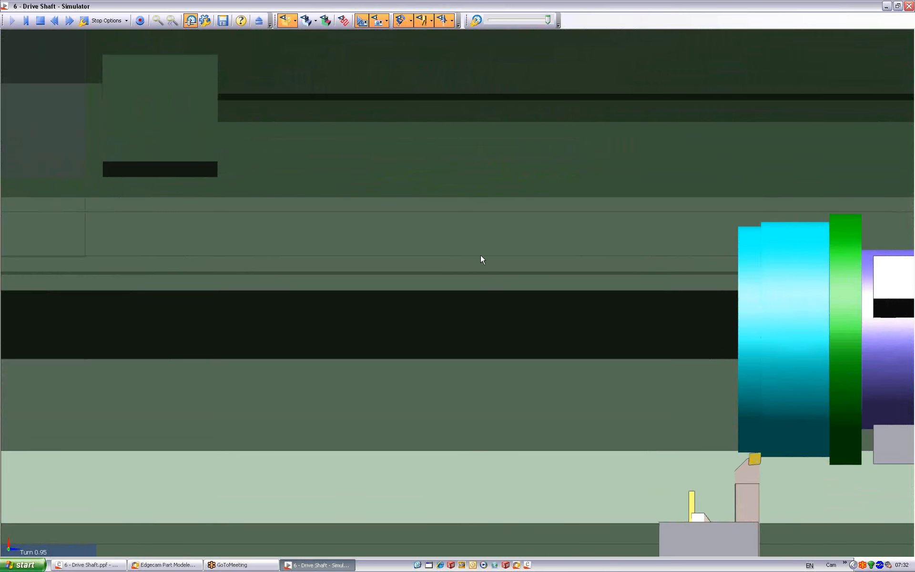
middle_click_drag(507, 257, 265, 210)
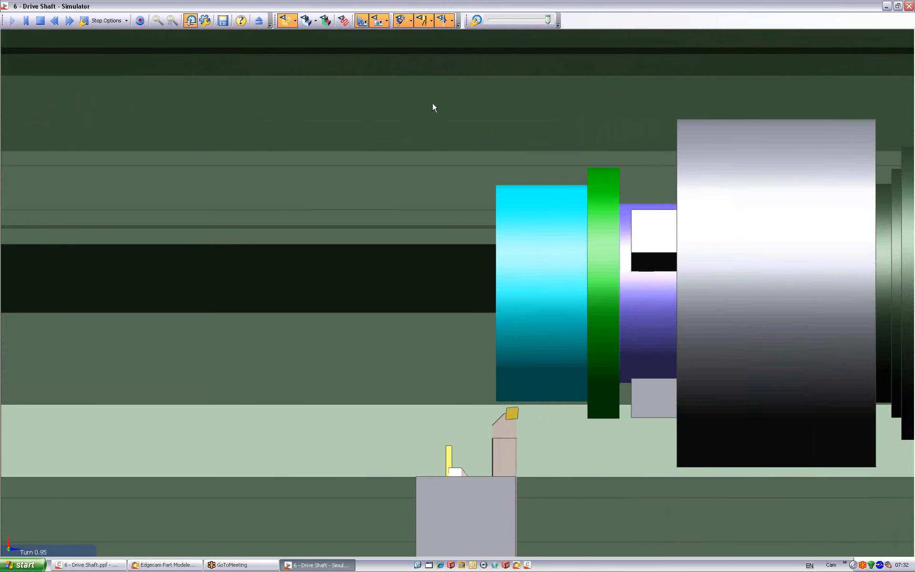
mouse_move(548, 20)
left_mouse_down()
mouse_move(534, 20)
mouse_move(548, 20)
left_mouse_up()
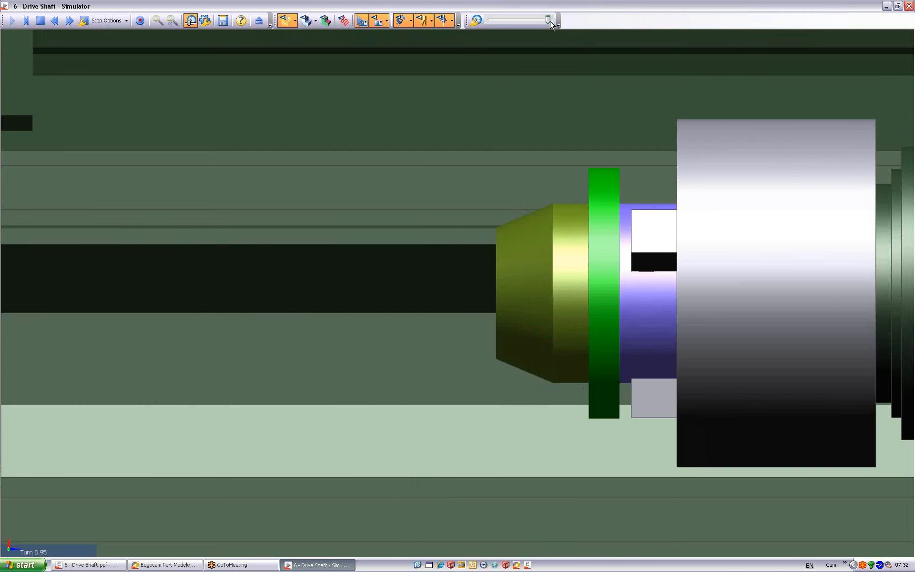
Slow the simulation to watch the angled hole drilling and flange milling, and examine the finished shaft at an angle
mouse_move(550, 23)
left_mouse_down()
mouse_move(510, 31)
mouse_move(544, 30)
left_mouse_up()
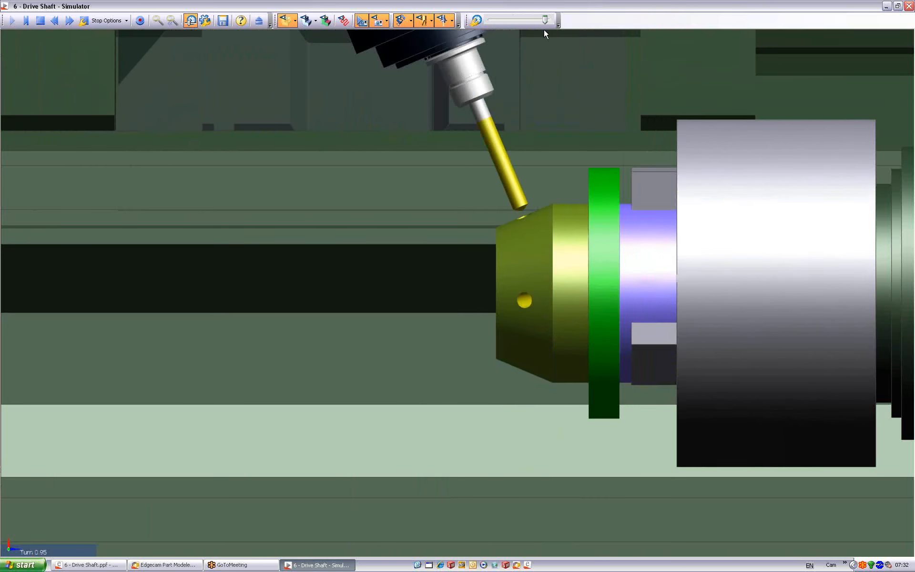
left_click_drag(544, 29, 540, 30)
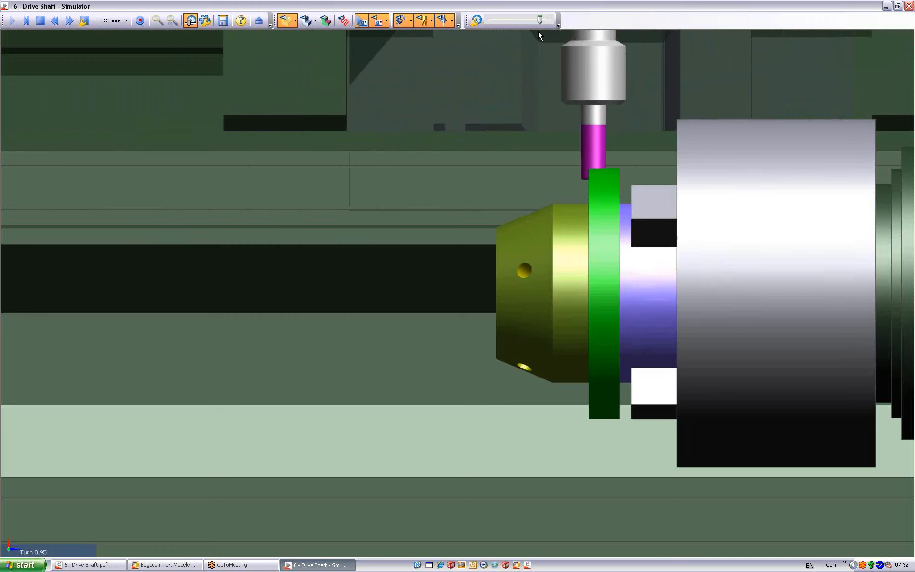
left_click_drag(540, 32, 544, 32)
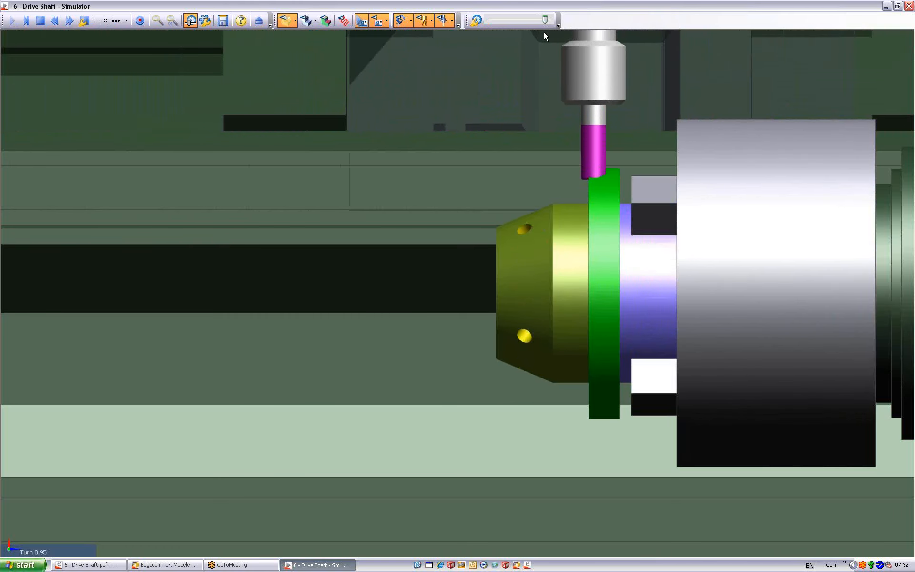
middle_click_drag(428, 262, 421, 181)
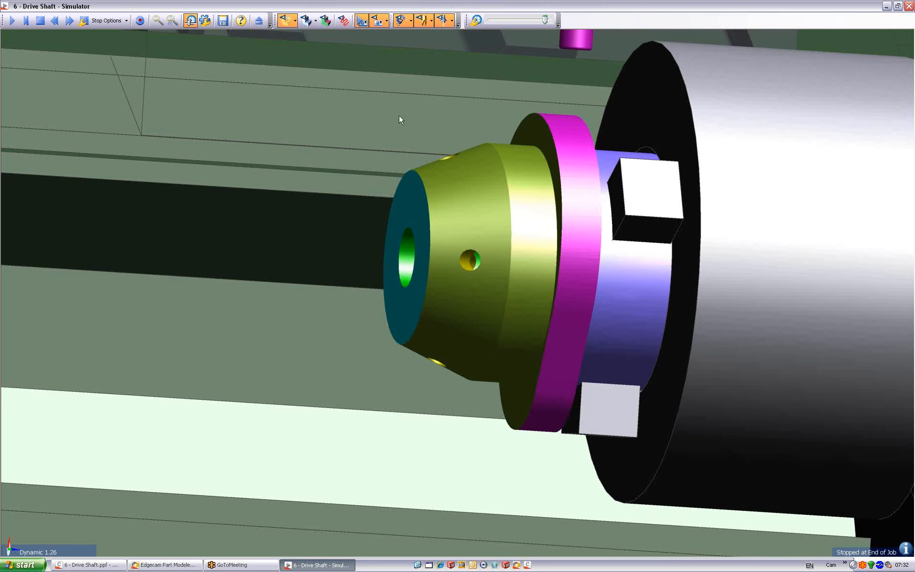
Exit the simulator and open the 7 - Completed Nozzle part, discarding the current one
left_click(259, 22)
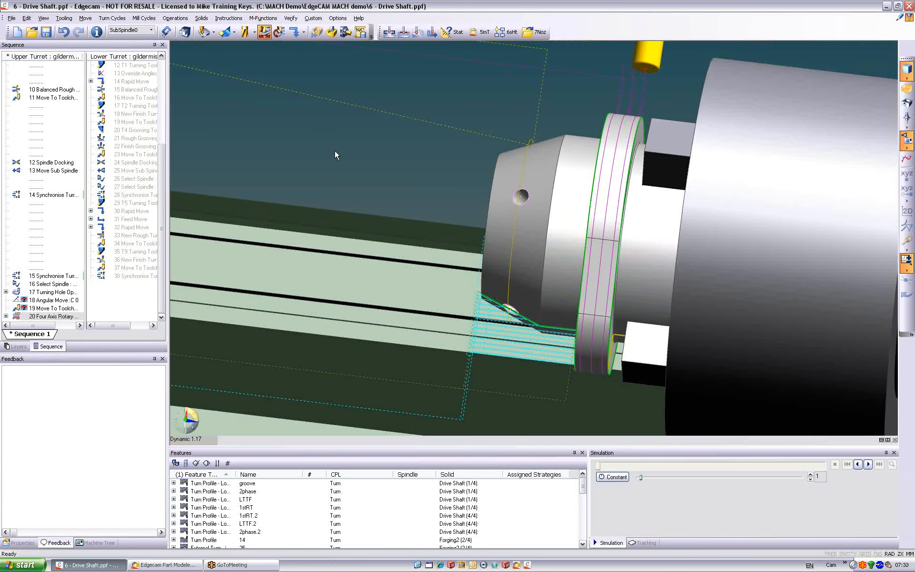
left_click(534, 32)
left_click(438, 296)
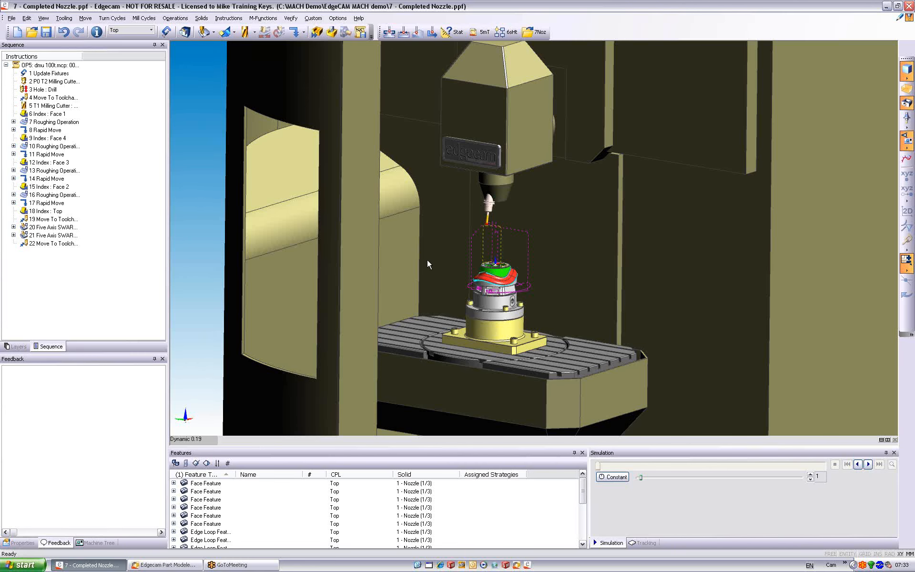
View the completed nozzle and the five-axis machine in the simulator, and return to the machining sequence
middle_click_drag(433, 259, 455, 258)
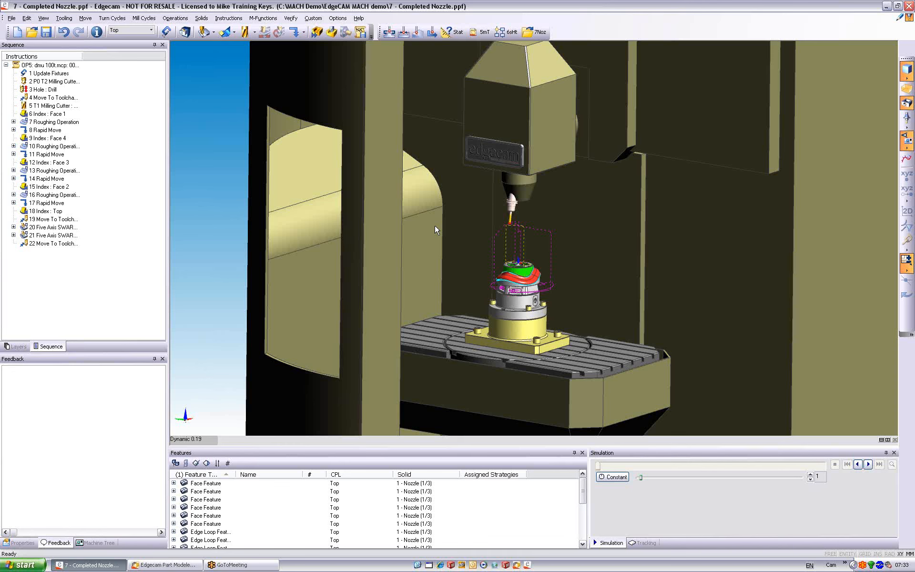
left_click(331, 32)
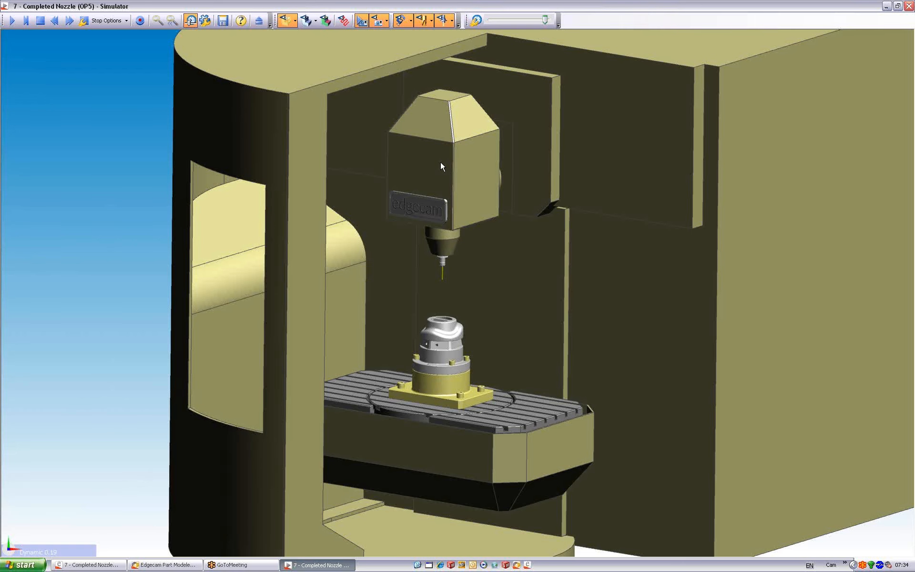
left_click(258, 20)
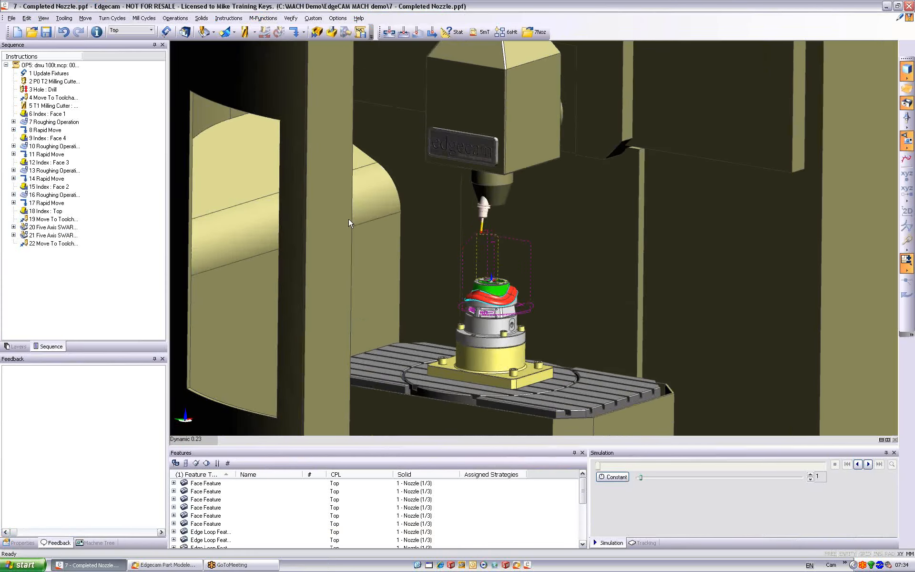
Review the stepover, offset, Z offset and Digitise Stock settings of the Face 1 roughing operation, and leave it without changes
double_click(53, 122)
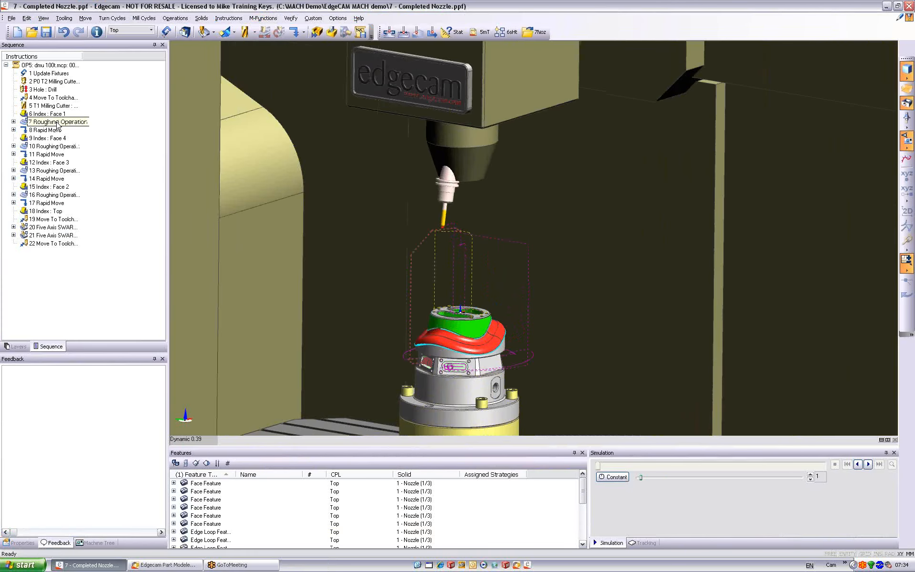
left_click(216, 141)
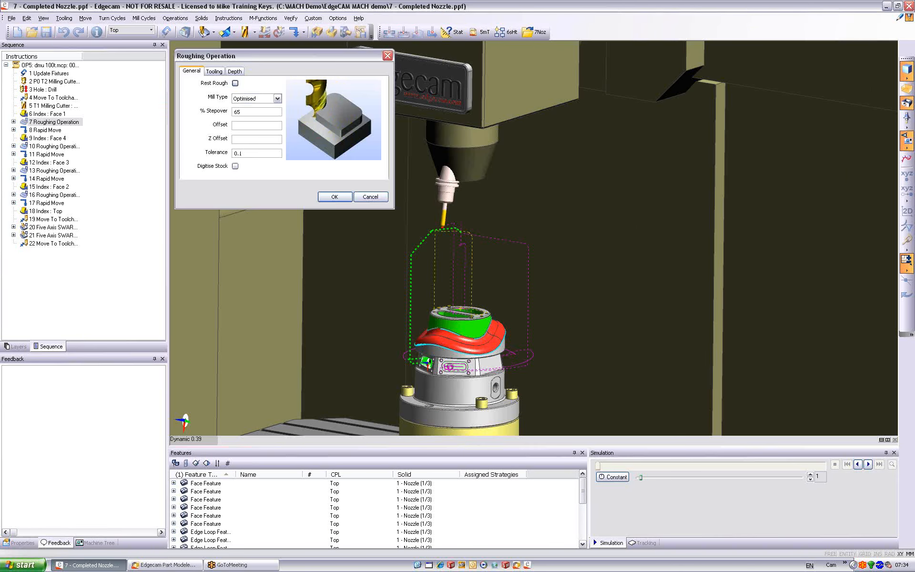
left_click(253, 111)
left_click(254, 125)
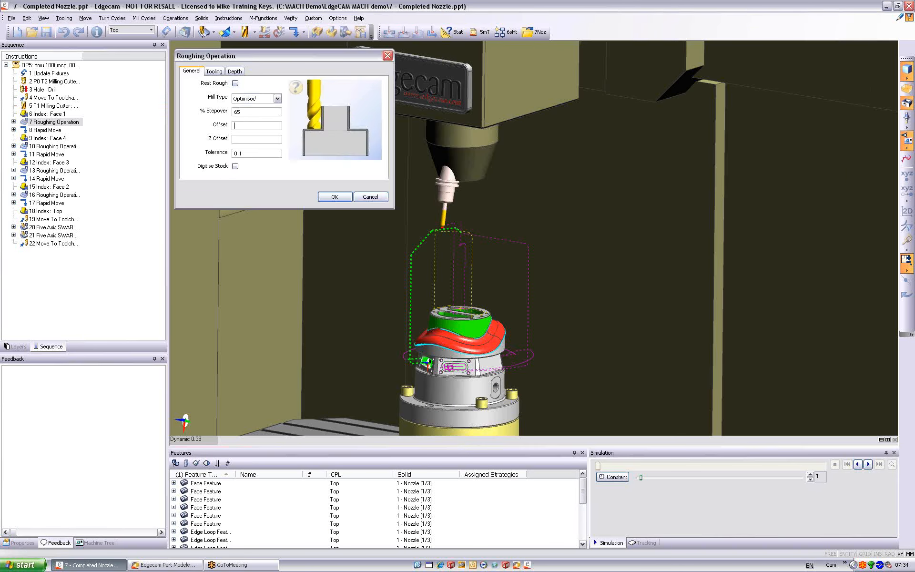
left_click(248, 138)
left_click(235, 166)
left_click(234, 166)
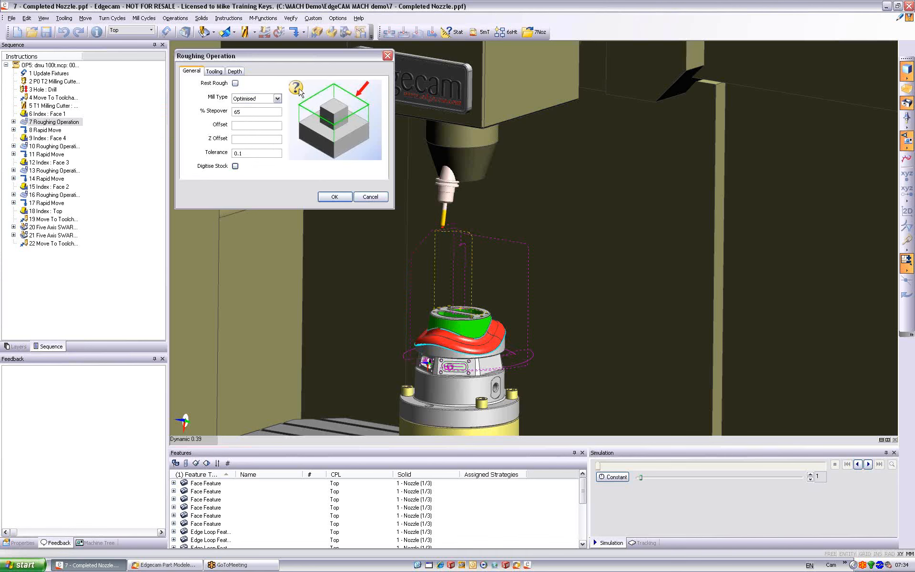
mouse_move(300, 91)
left_click(370, 196)
Review the cut distance, offset, tolerance and lead radius of the first Five Axis SWARF operation without changes, and simulate its toolpath
scroll(470, 206, "up", 4)
middle_click_drag(450, 230, 555, 200)
scroll(555, 200, "up", 2)
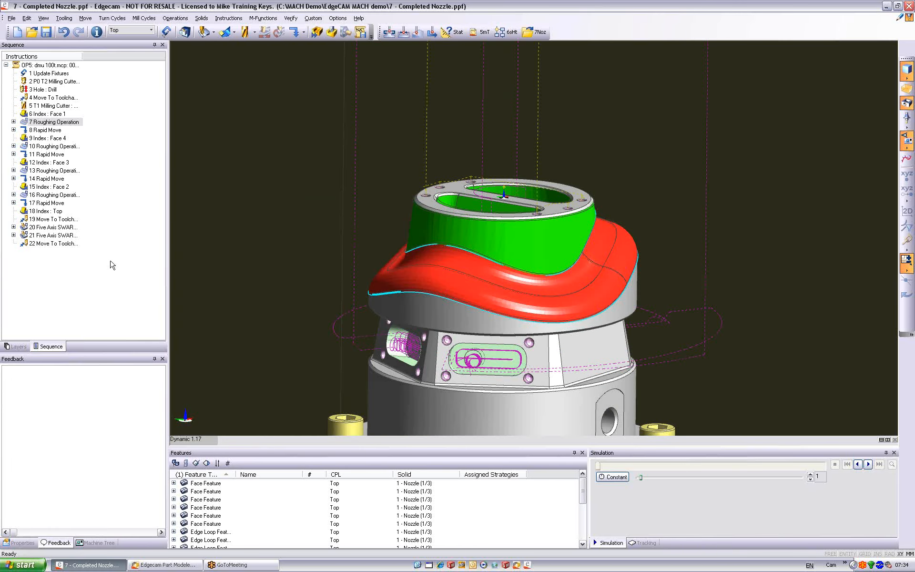
double_click(70, 228)
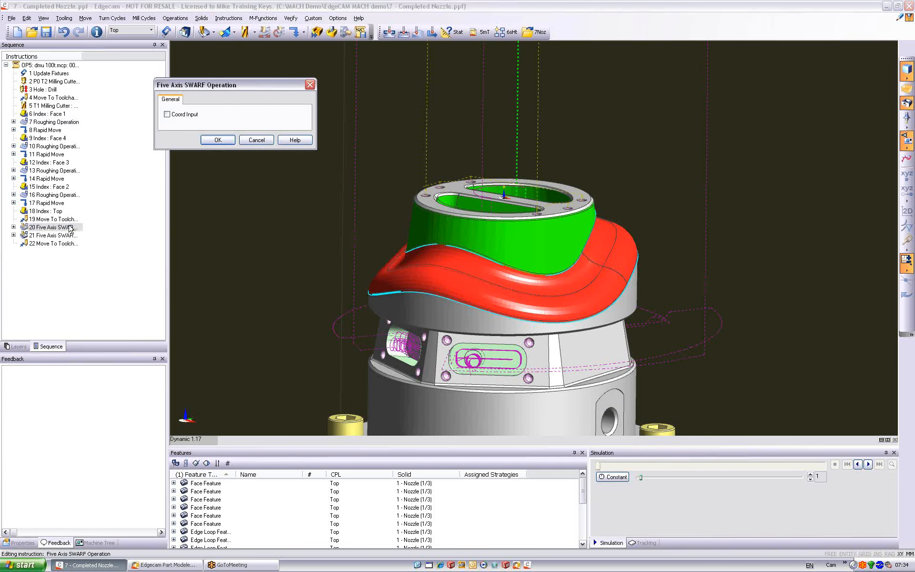
left_click(222, 142)
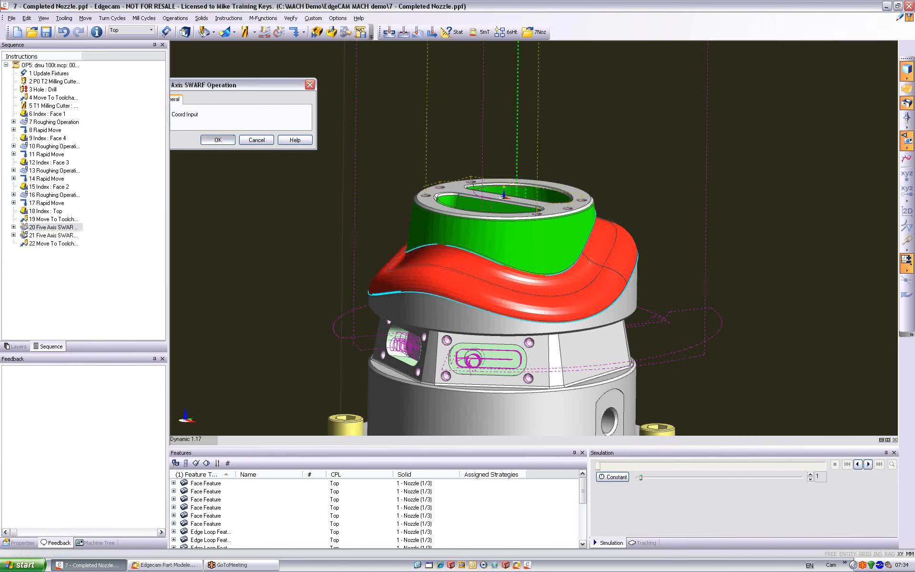
left_click(244, 112)
left_click(248, 125)
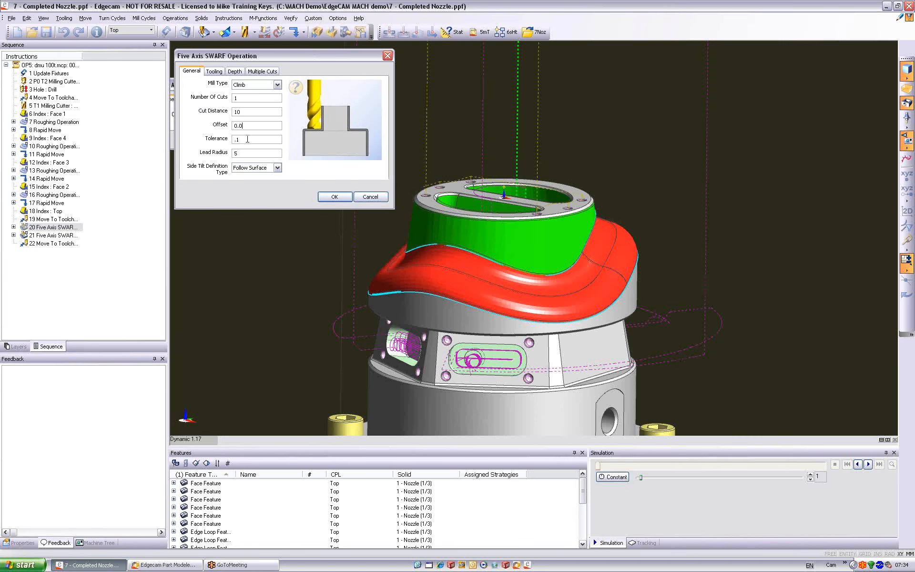
left_click(249, 139)
left_click(249, 154)
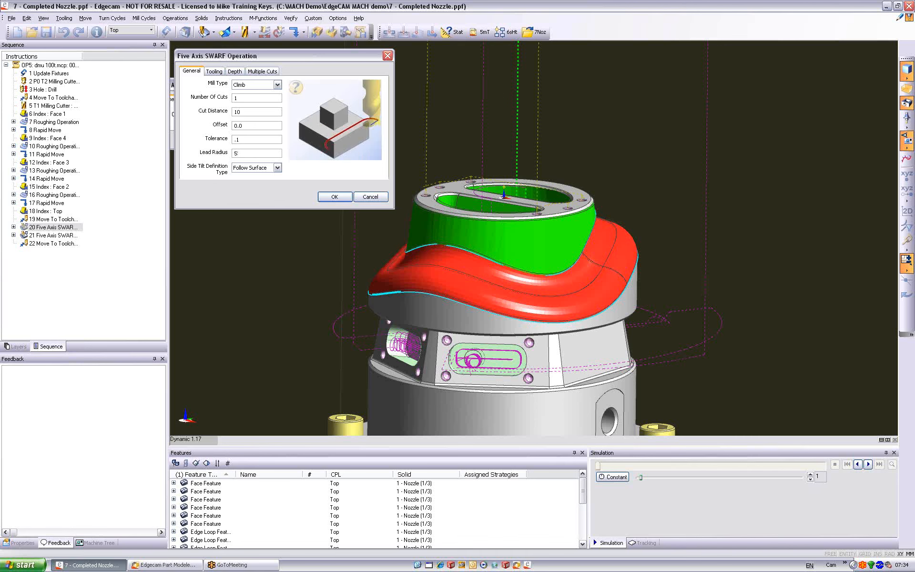
left_click(369, 197)
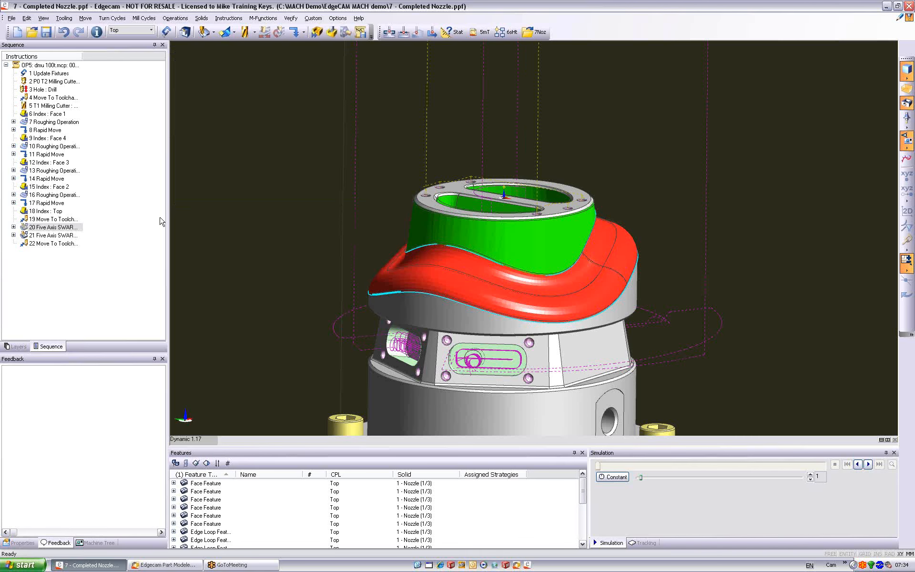
right_click(67, 227)
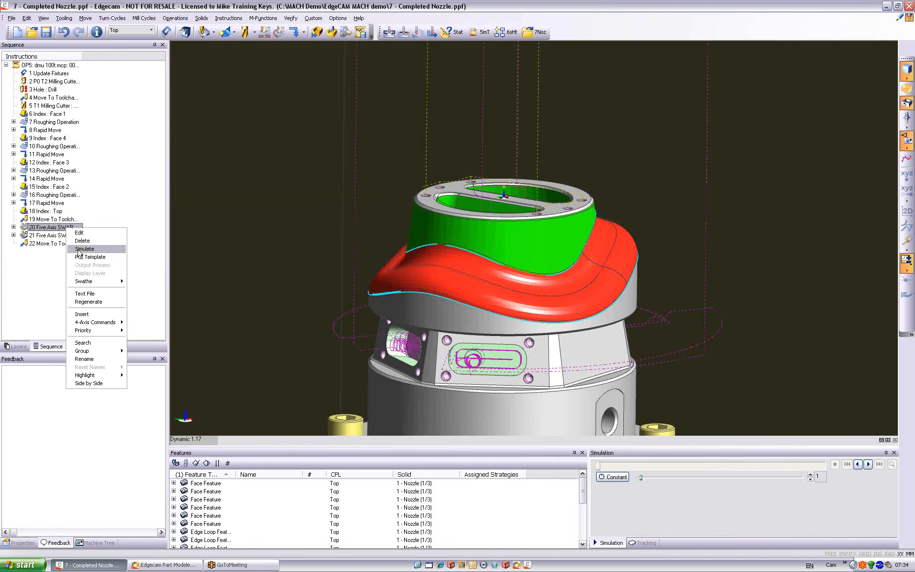
left_click(82, 248)
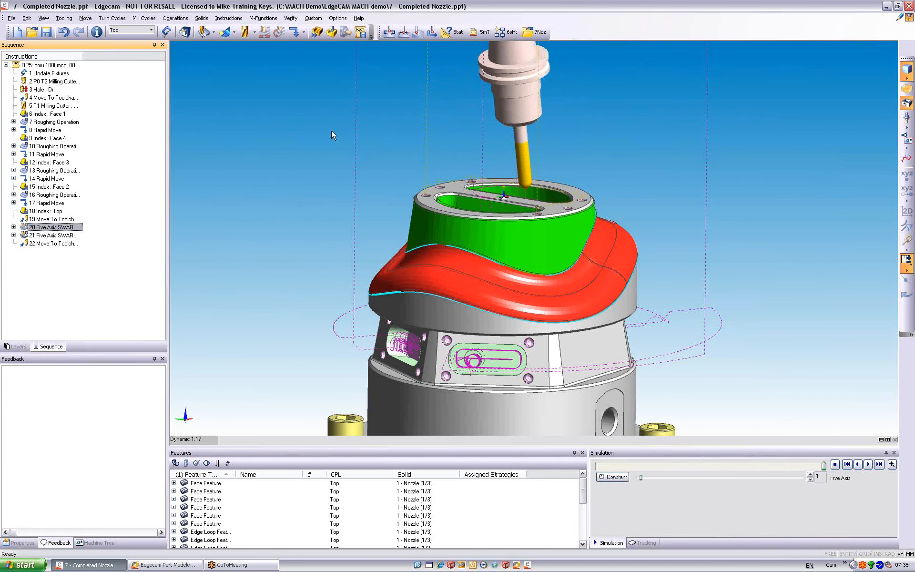
Open the full machine simulator maximised, show the whole nozzle setup, reduce the simulation speed and start the run
left_click(332, 31)
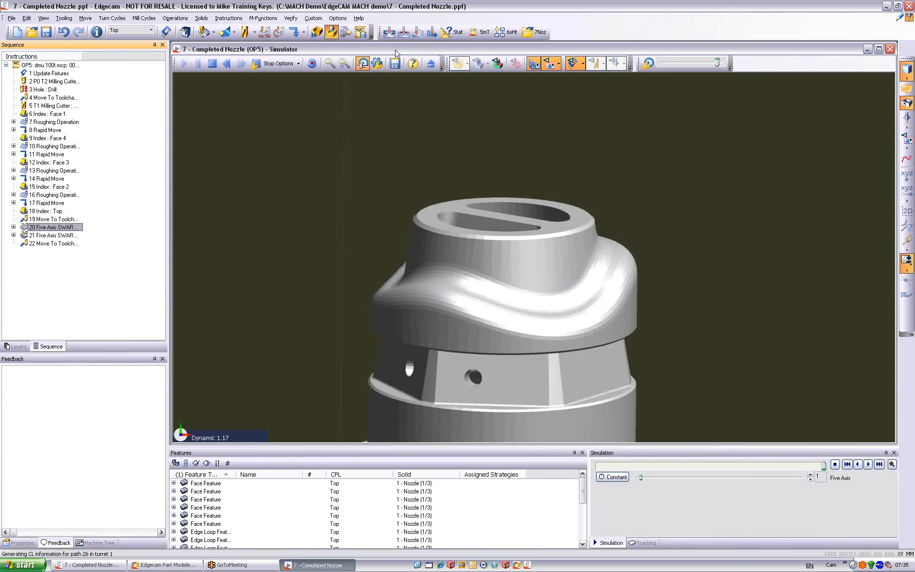
double_click(394, 50)
scroll(373, 137, "down", 6)
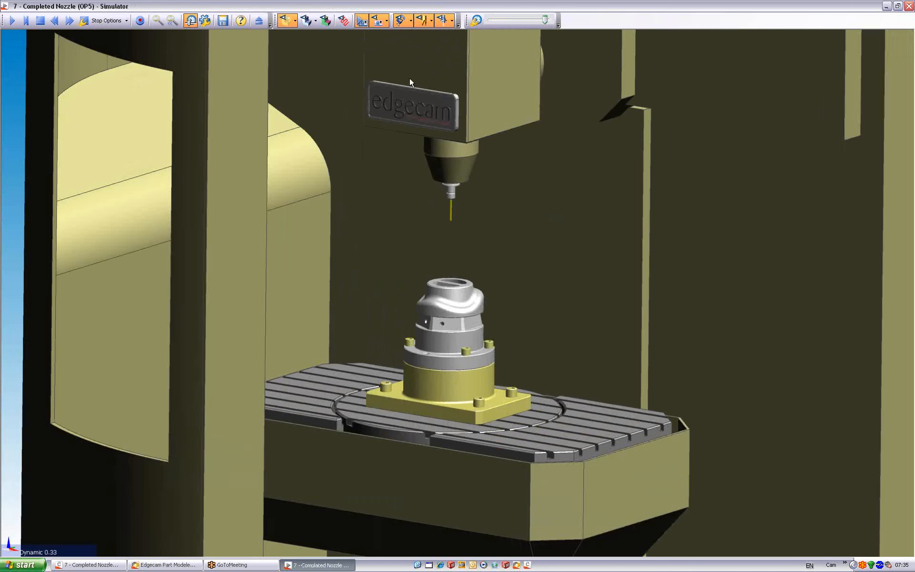
left_click_drag(546, 21, 506, 21)
left_click(12, 21)
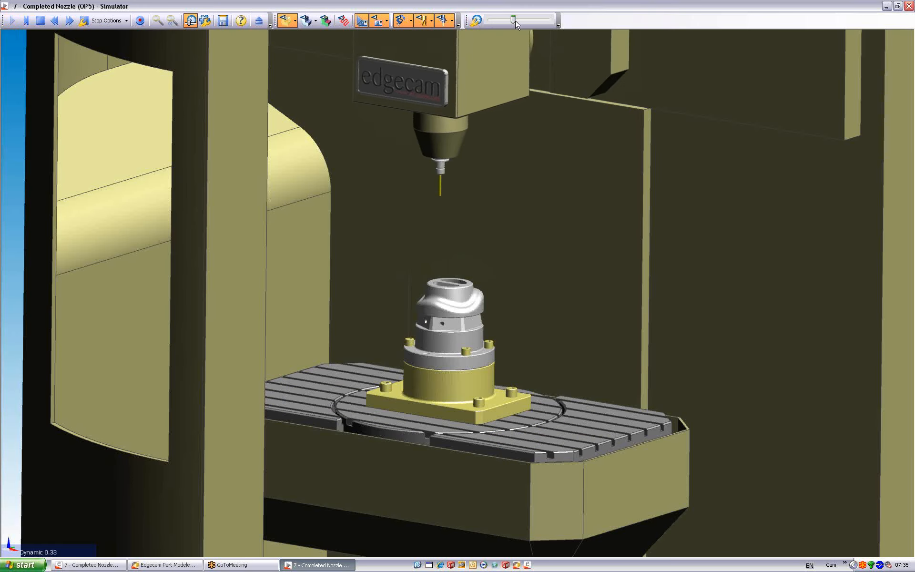
Increase the simulation speed in stages and zoom in to watch the hole drilling and the indexed side-face roughing
left_click_drag(506, 20, 533, 21)
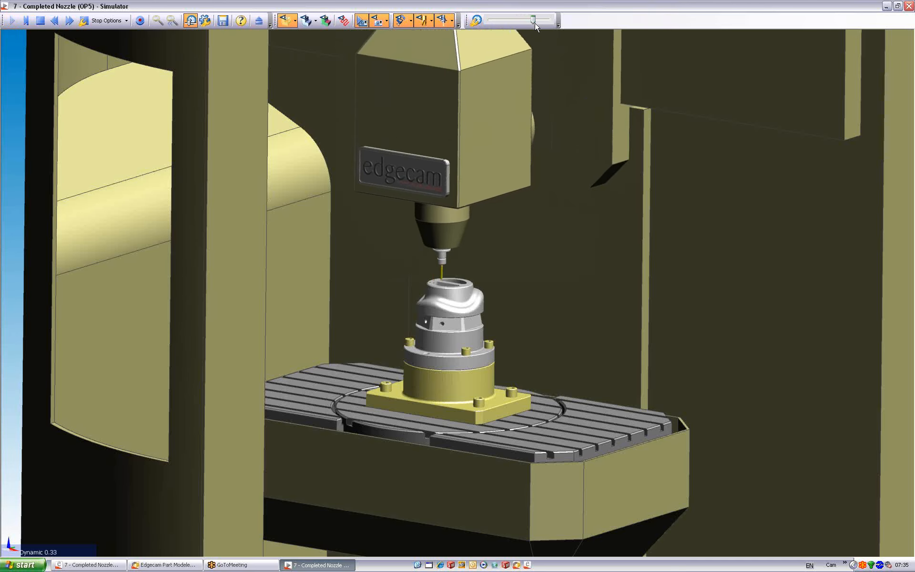
scroll(473, 105, "up", 5)
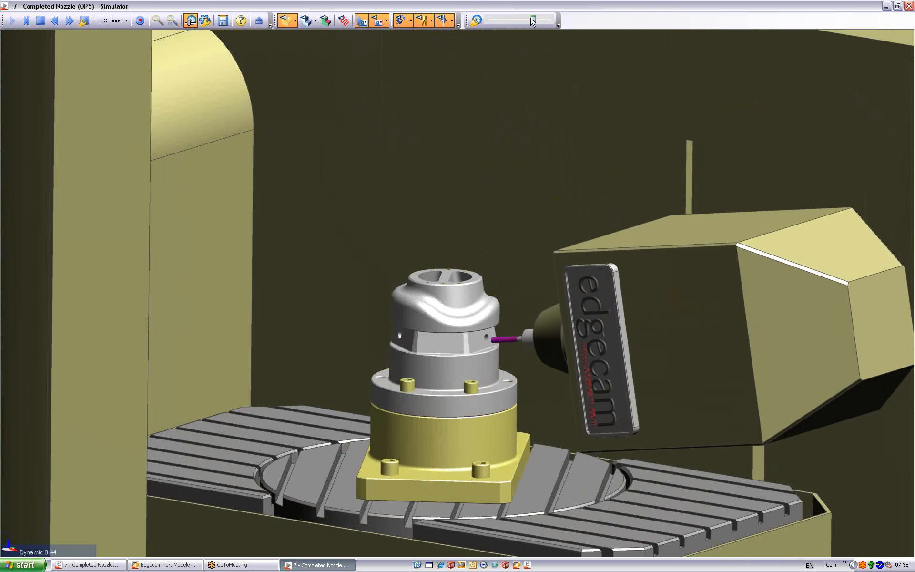
left_click_drag(533, 20, 555, 22)
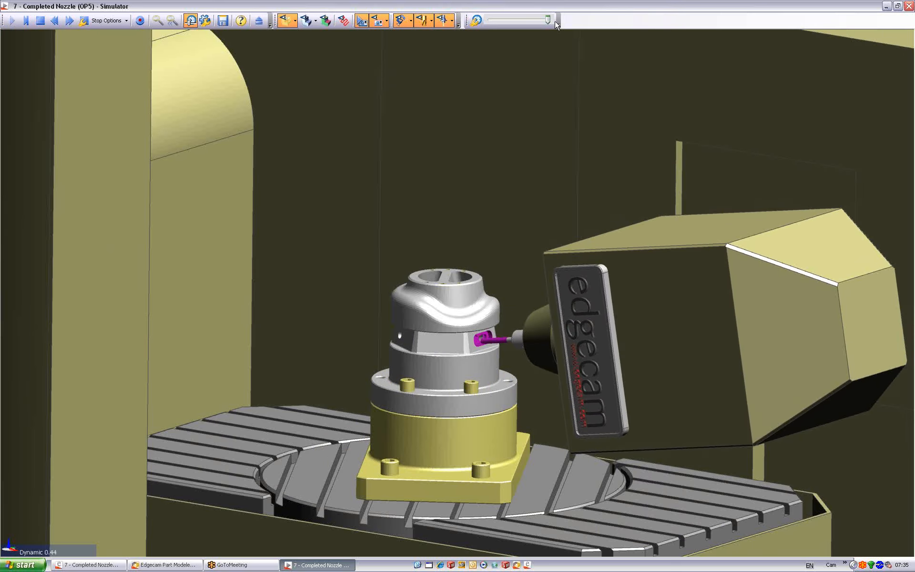